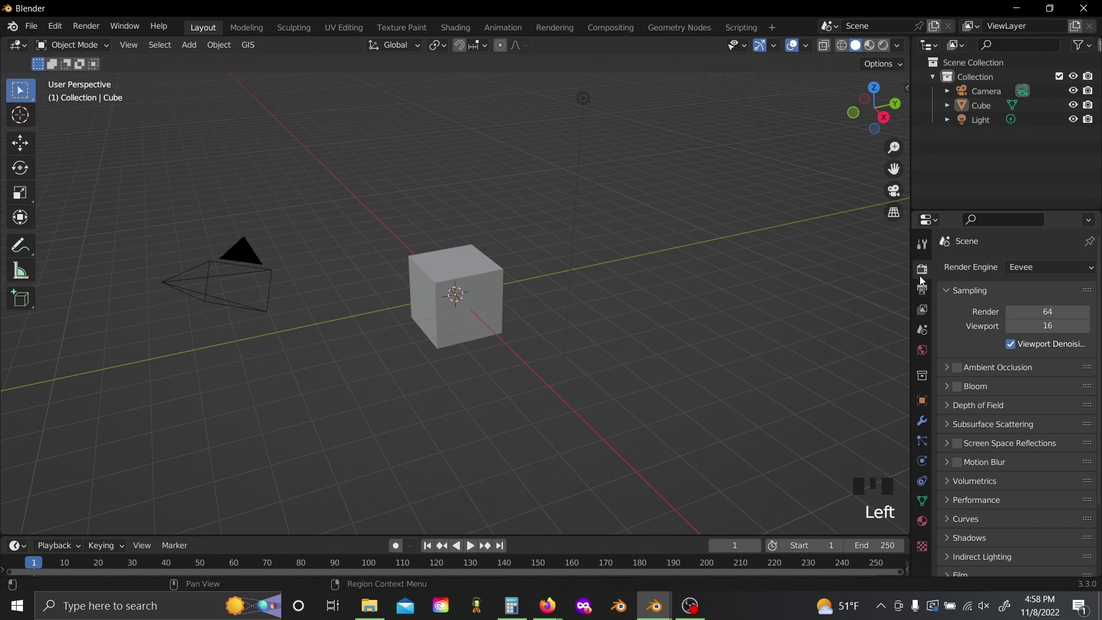
- Set the render engine to Cycles and its device to GPU Compute
left_click(1037, 266)
left_click(1040, 314)
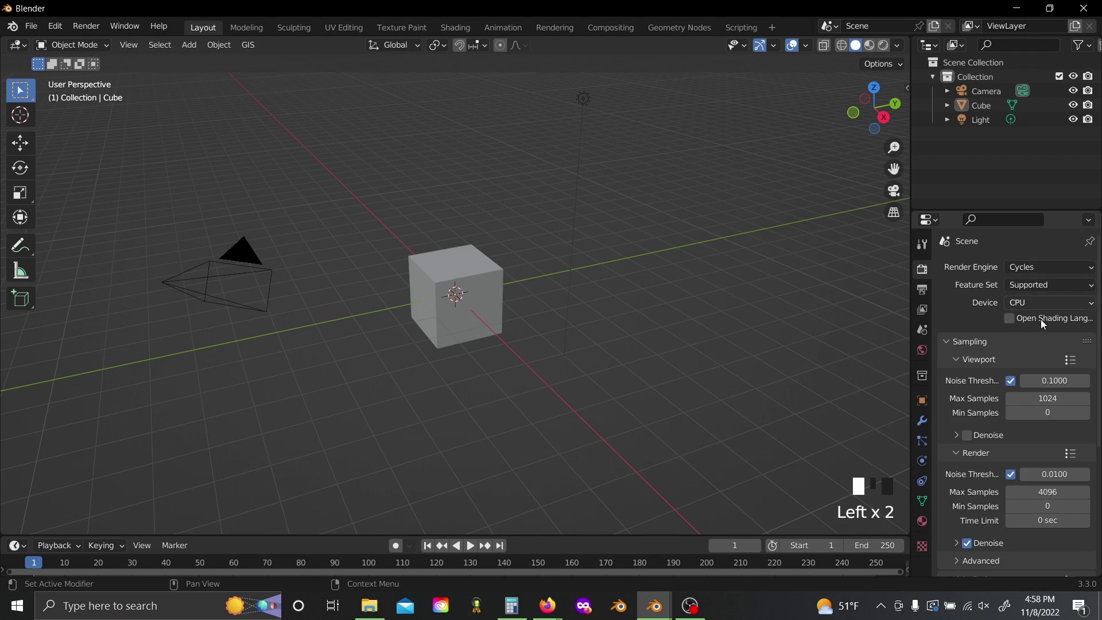
left_click(1039, 304)
- Set the maximum samples for final renders to 128
scroll(961, 326, "down", 6)
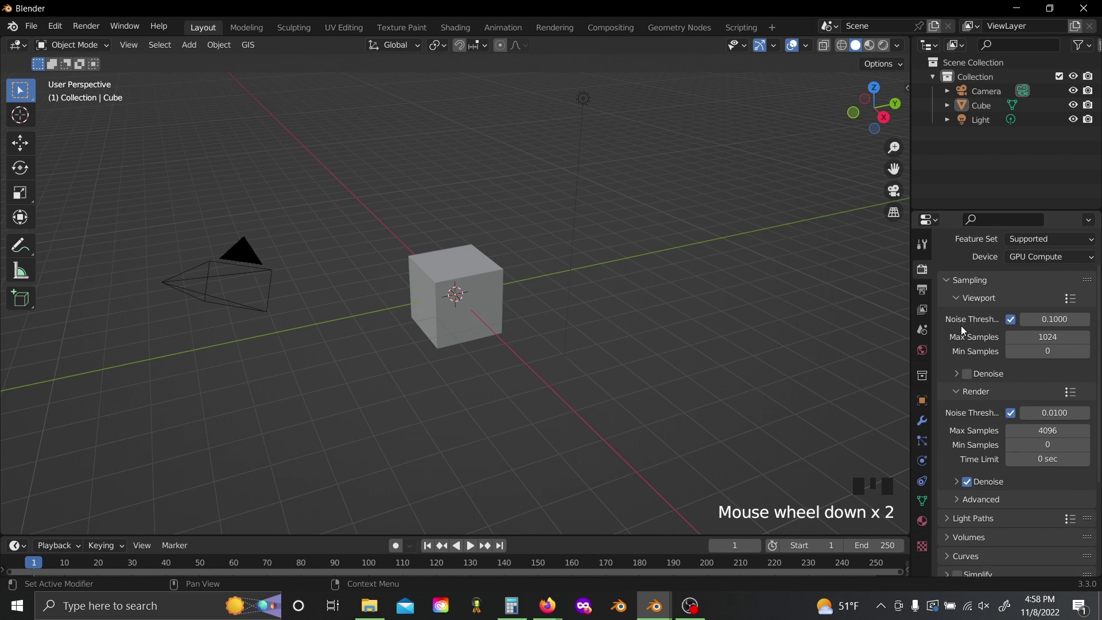
left_click(1056, 338)
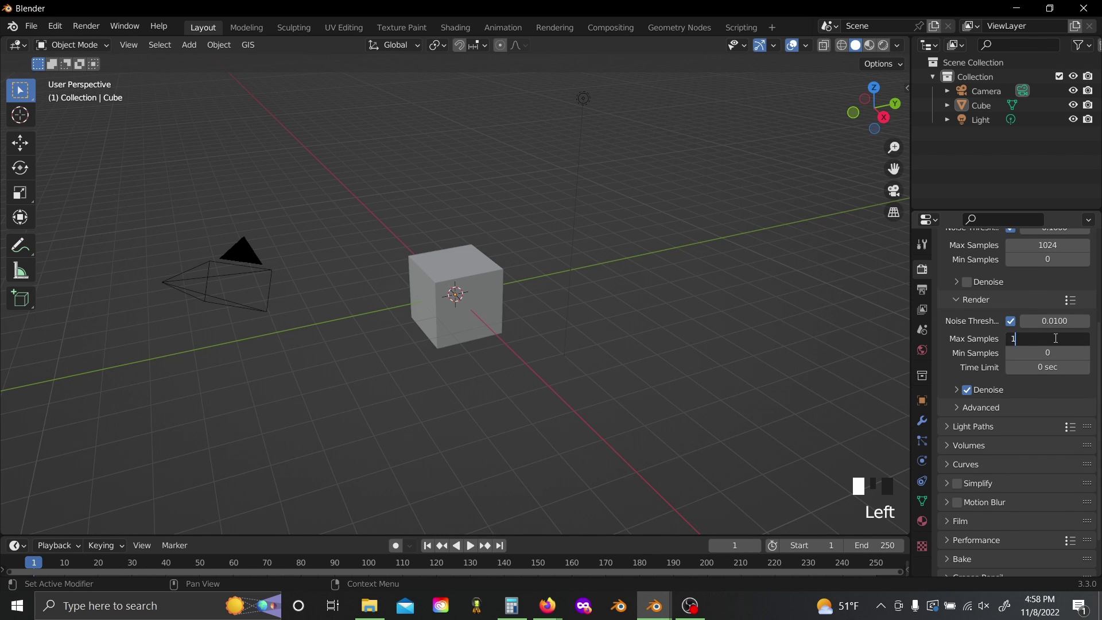
type("128")
left_click(1000, 351)
- Set the color management look to High Contrast
scroll(978, 362, "down", 2)
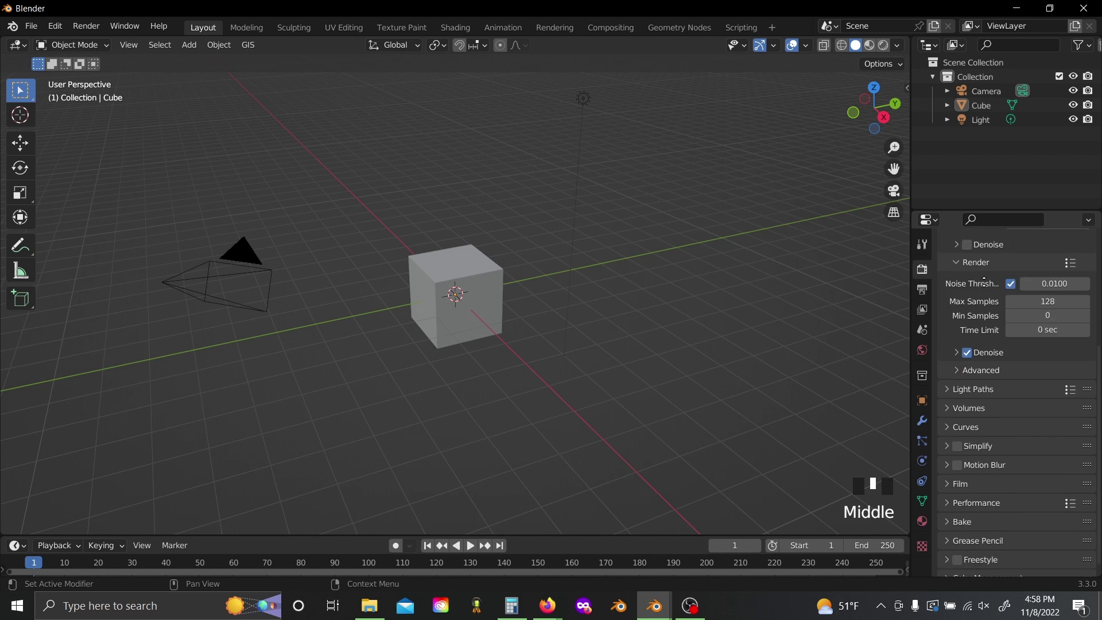
left_click(986, 566)
scroll(1013, 511, "down", 4)
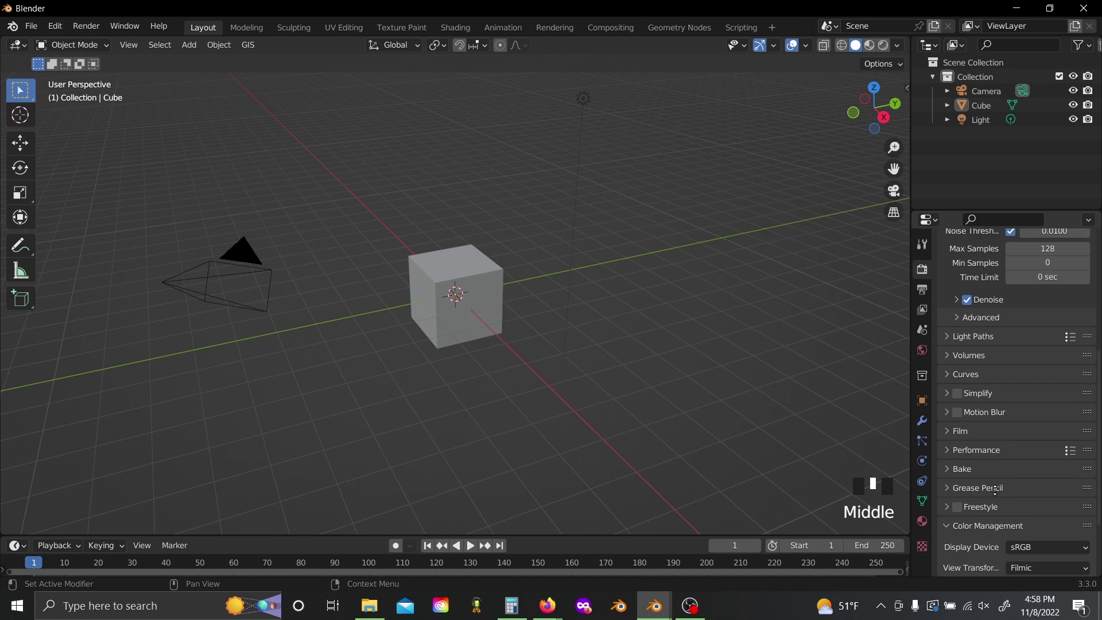
left_click(1024, 517)
left_click(1011, 473)
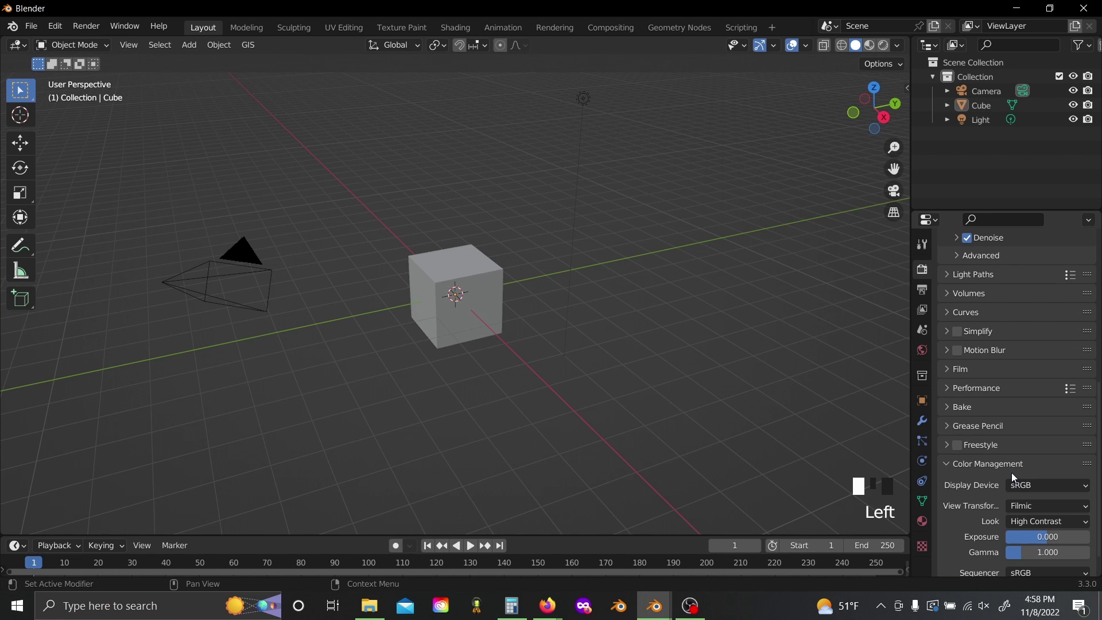
- Delete the default cube and add a Monkey mesh in its place
left_click(453, 298)
key("x")
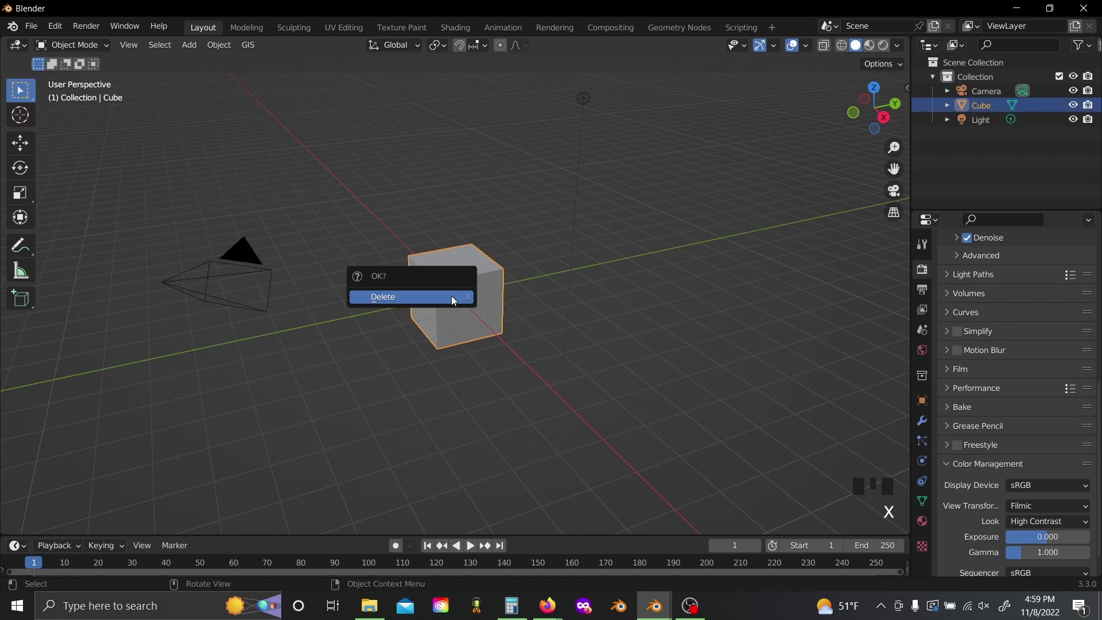
left_click(454, 297)
key("shift+a")
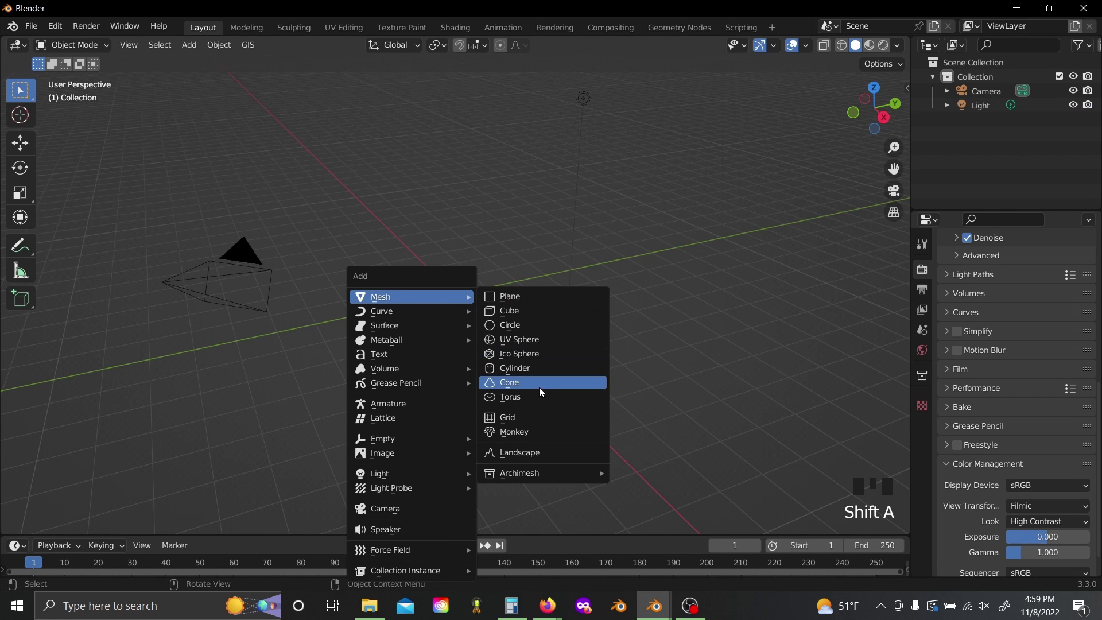
left_click(544, 430)
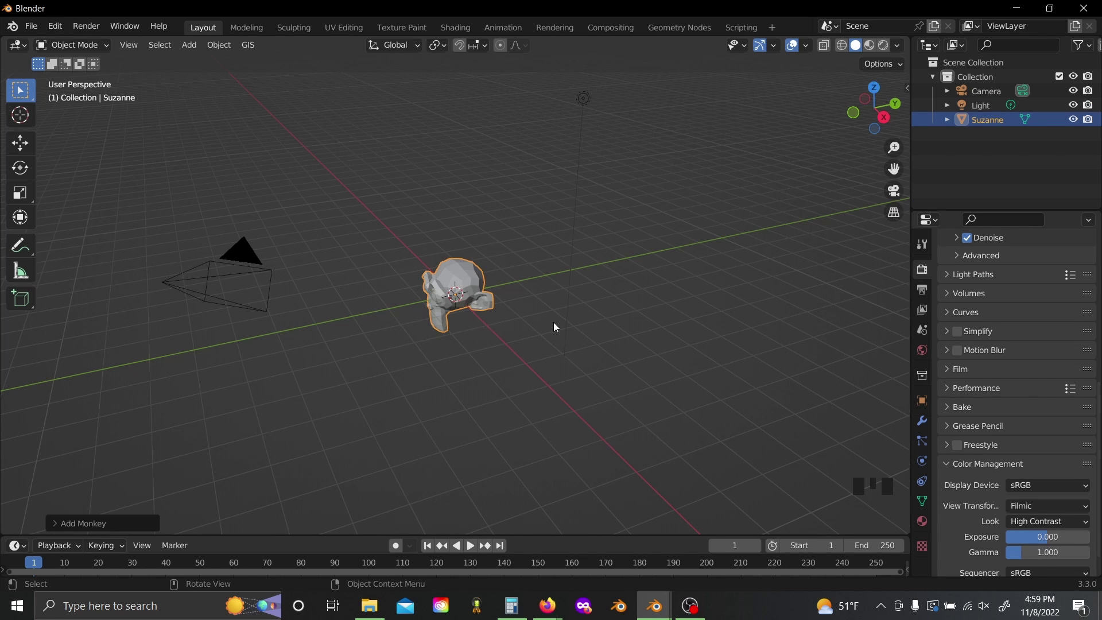
- Switch to the Geometry Nodes workspace and create a new geometry node tree for the monkey
middle_click_drag(553, 322, 467, 353)
scroll(468, 353, "up", 4)
middle_click_drag(580, 383, 596, 367)
left_click(674, 34)
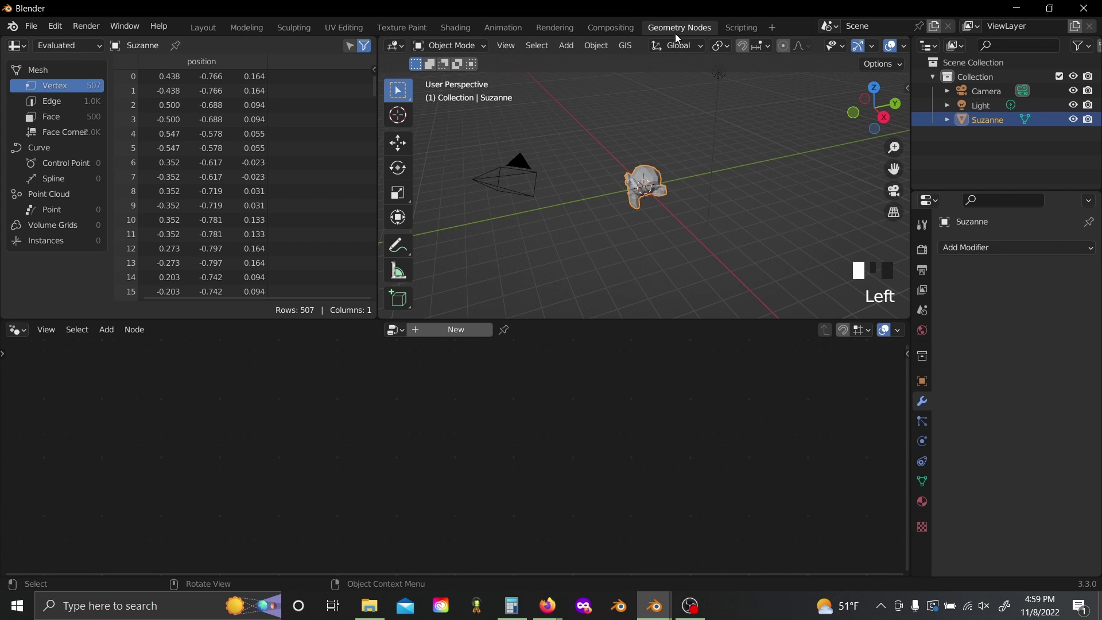
middle_click_drag(544, 233, 686, 241)
scroll(666, 247, "up", 2)
scroll(666, 247, "up", 4)
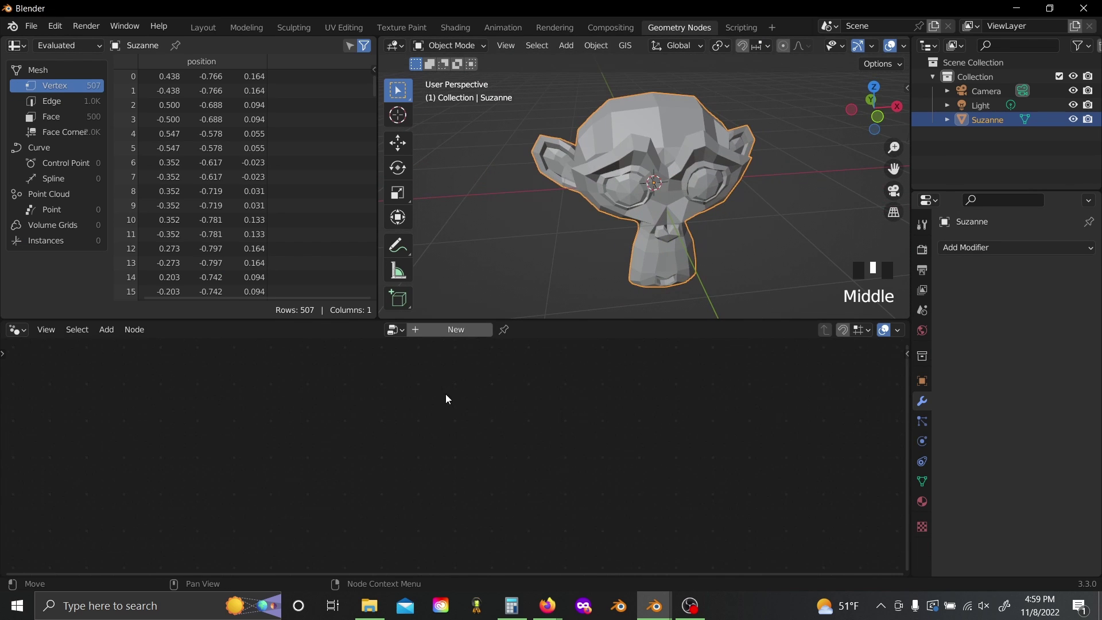
left_click(454, 330)
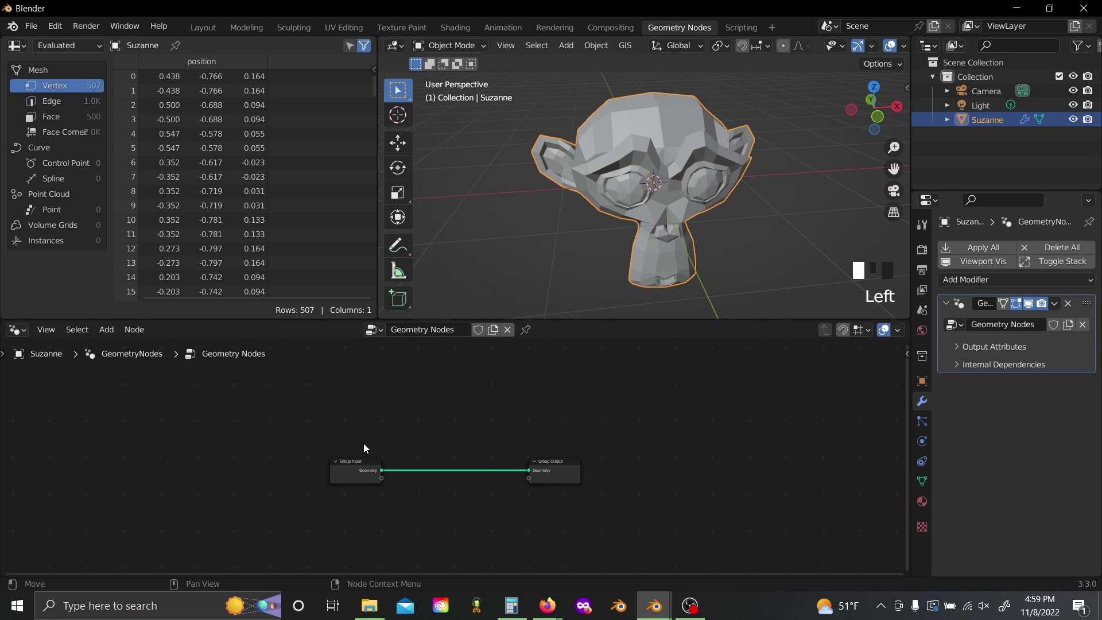
- Move the Group Input node farther from Group Output and insert a Distribute Points on Faces node on the link between them
key("g")
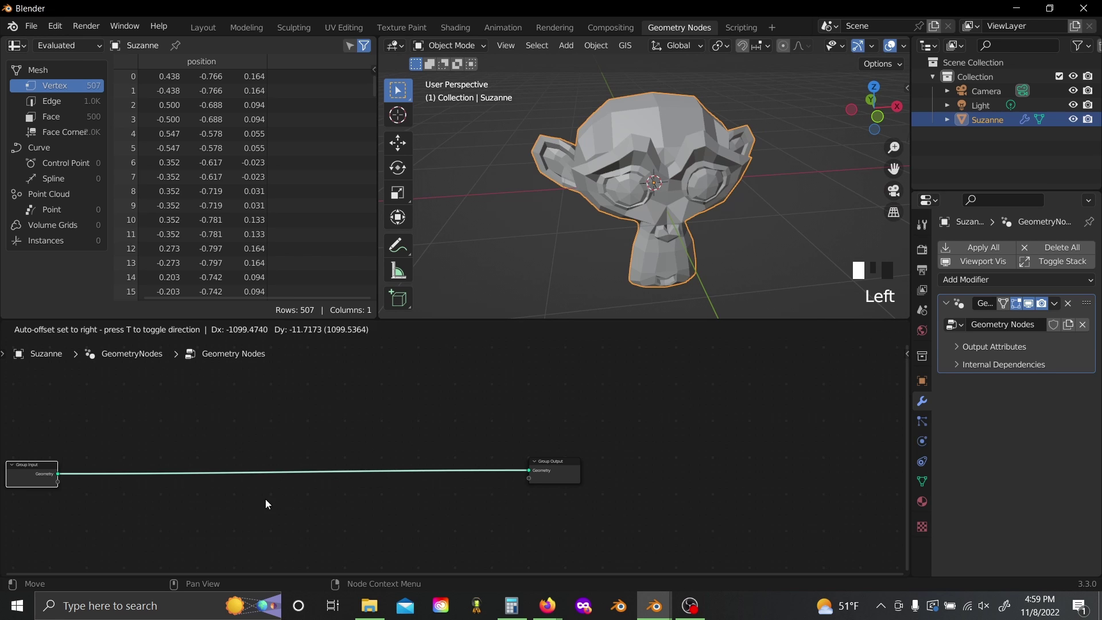
left_click(265, 499)
middle_click_drag(244, 506, 376, 500)
scroll(376, 500, "up", 1)
key("shift+a")
type("sdi")
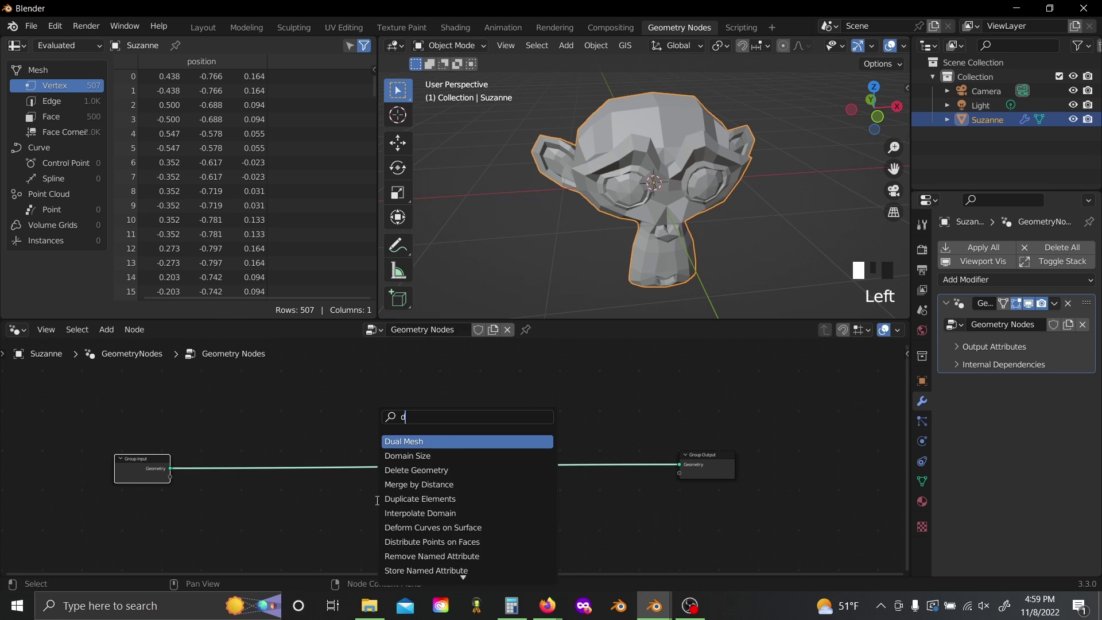
type("s")
key("Up")
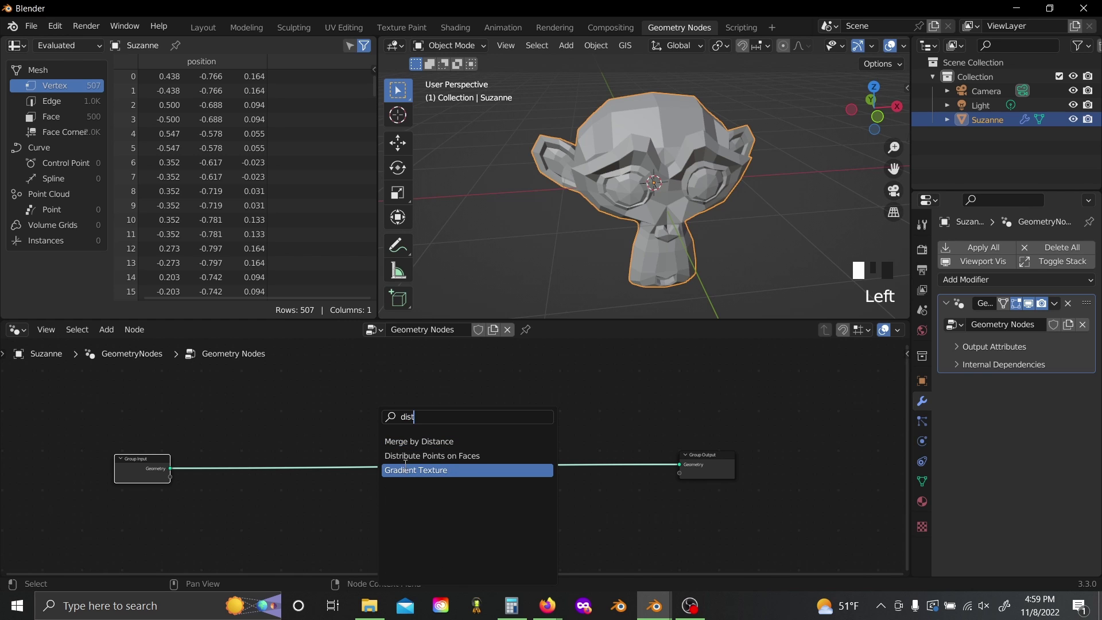
key("Up")
key("Return")
left_click(283, 435)
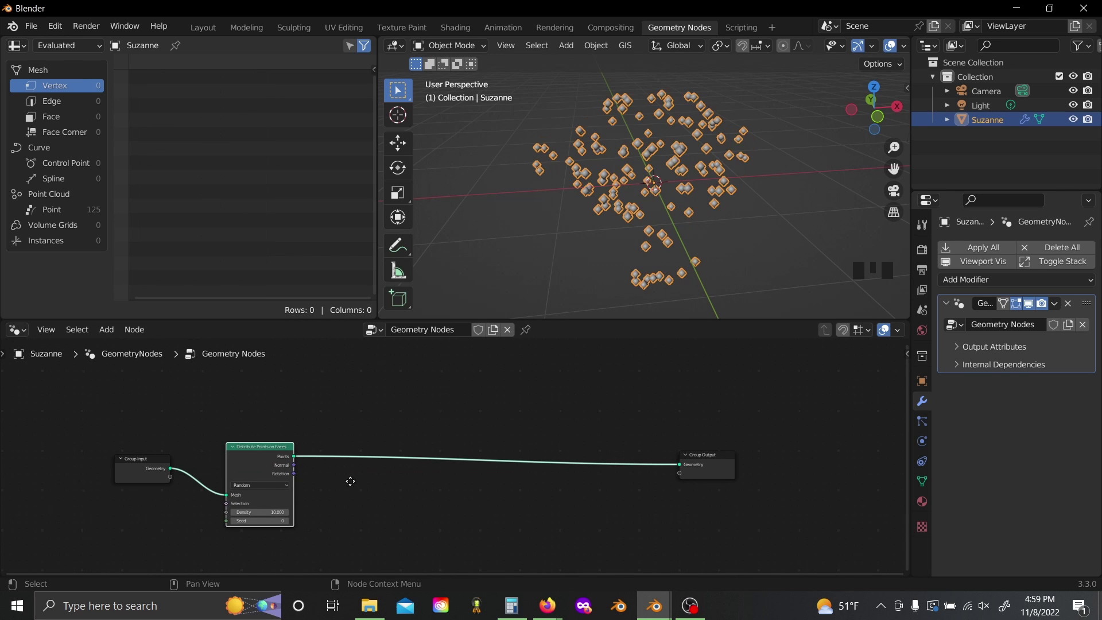
- Set the Distribute Points on Faces node to Poisson Disk with a Density Max of 20000
scroll(563, 439, "up", 3)
left_click(484, 435)
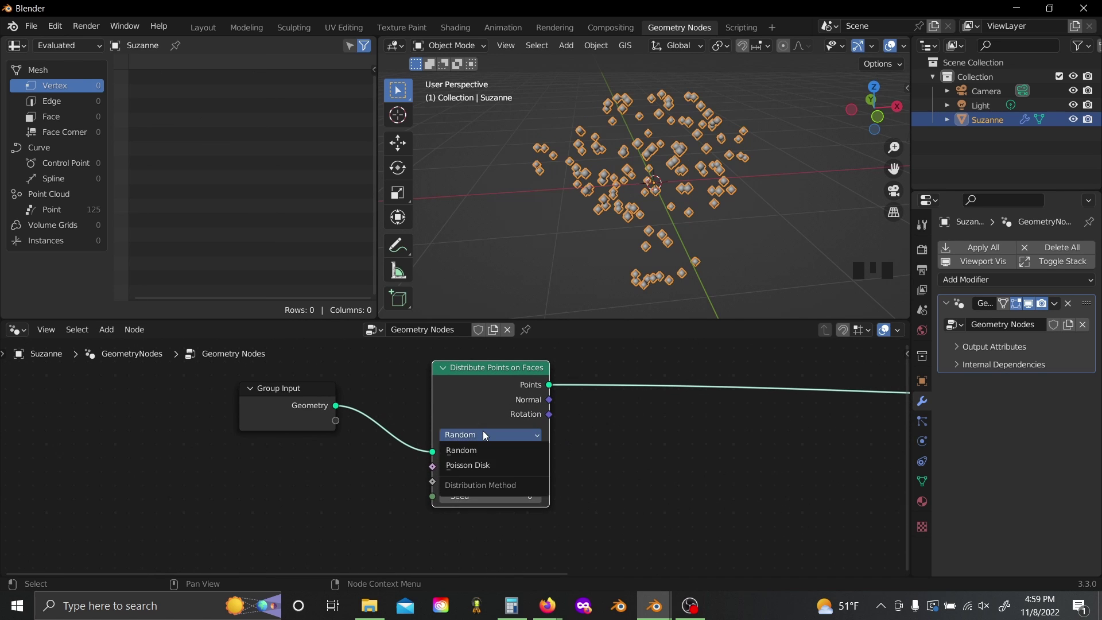
left_click(497, 466)
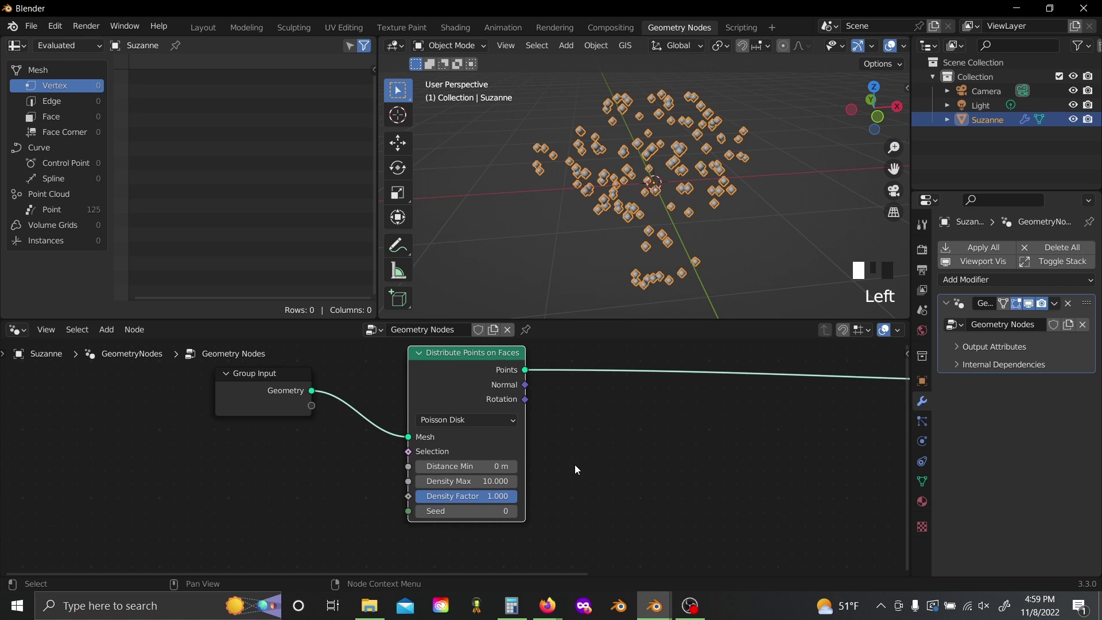
scroll(574, 464, "up", 2)
left_click(491, 491)
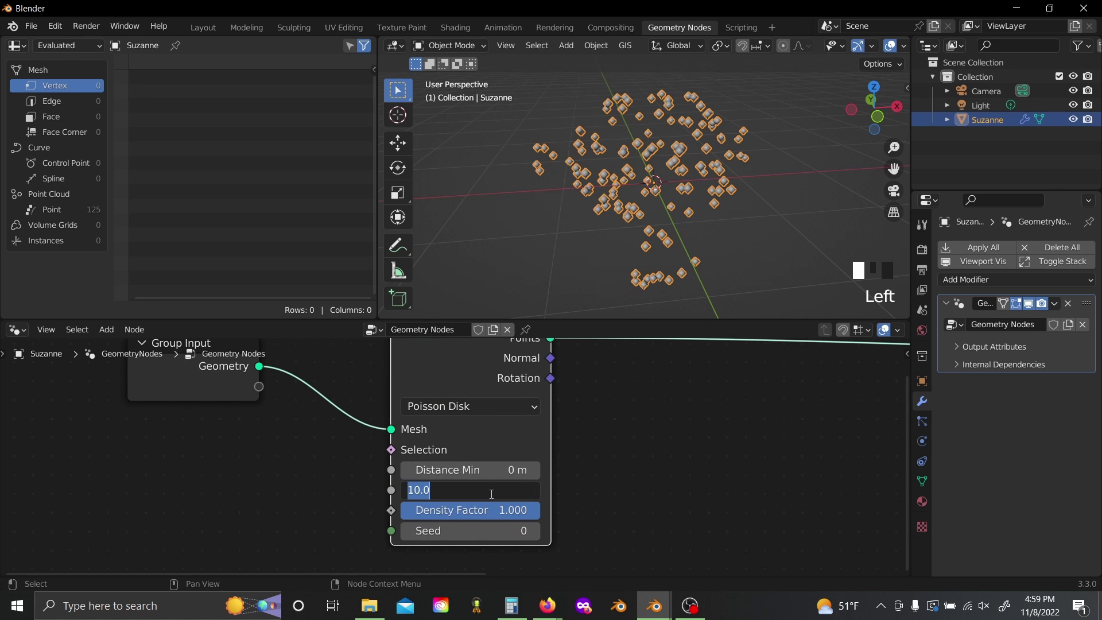
type("20000")
key("Return")
- Insert a Points to Volume node between Distribute Points on Faces and Group Output
scroll(623, 475, "down", 4)
middle_click_drag(583, 480, 484, 497)
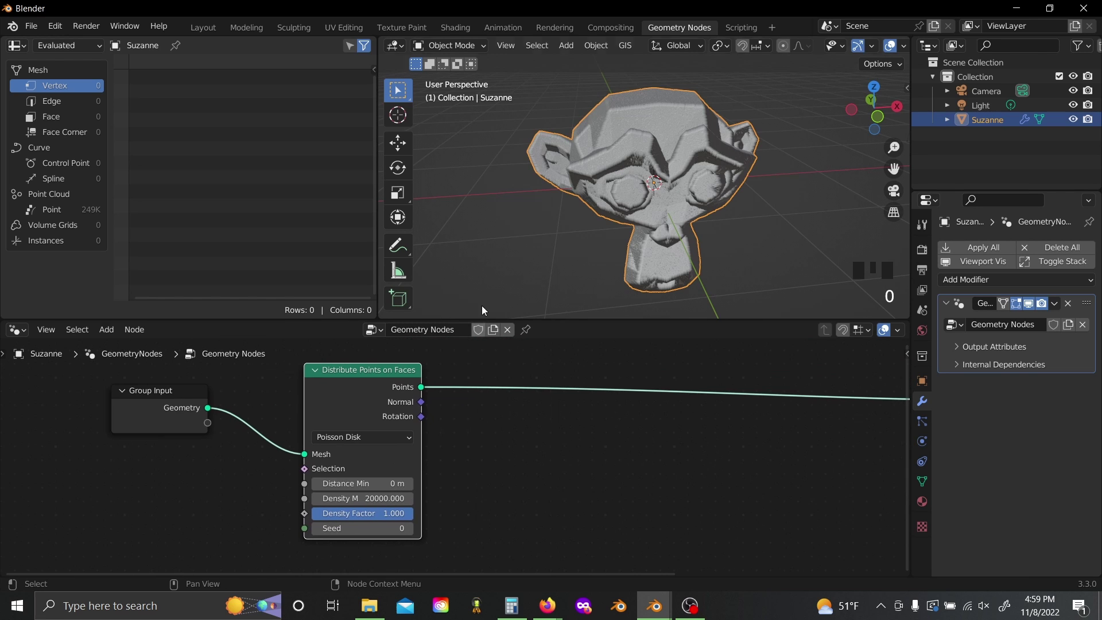
middle_click_drag(504, 227, 570, 235)
scroll(588, 231, "up", 4)
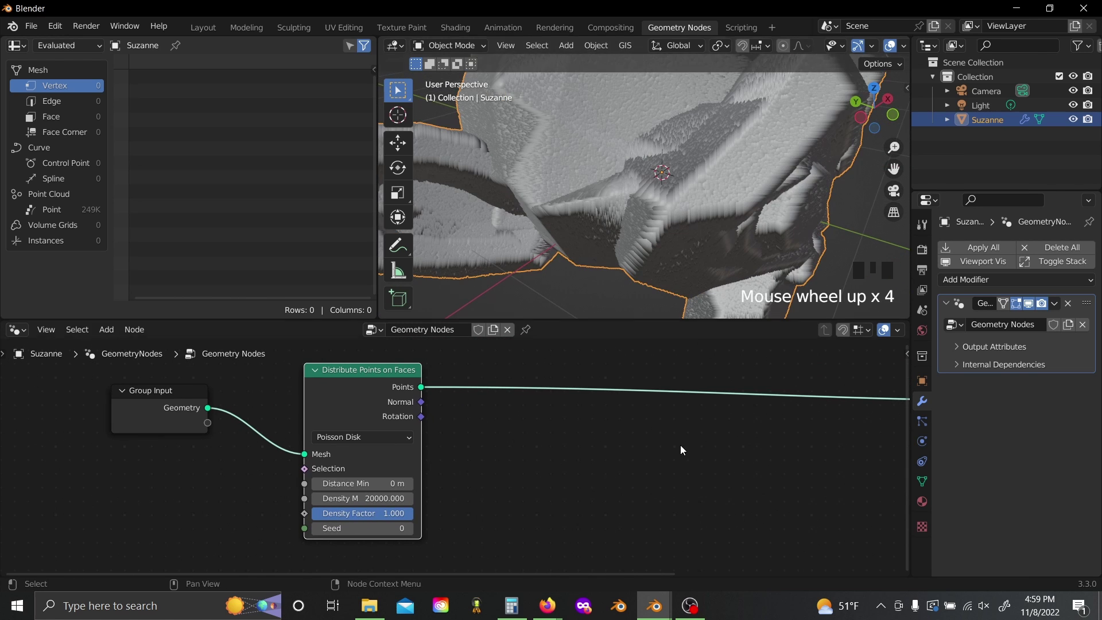
scroll(622, 422, "down", 3)
middle_click_drag(619, 421, 430, 424)
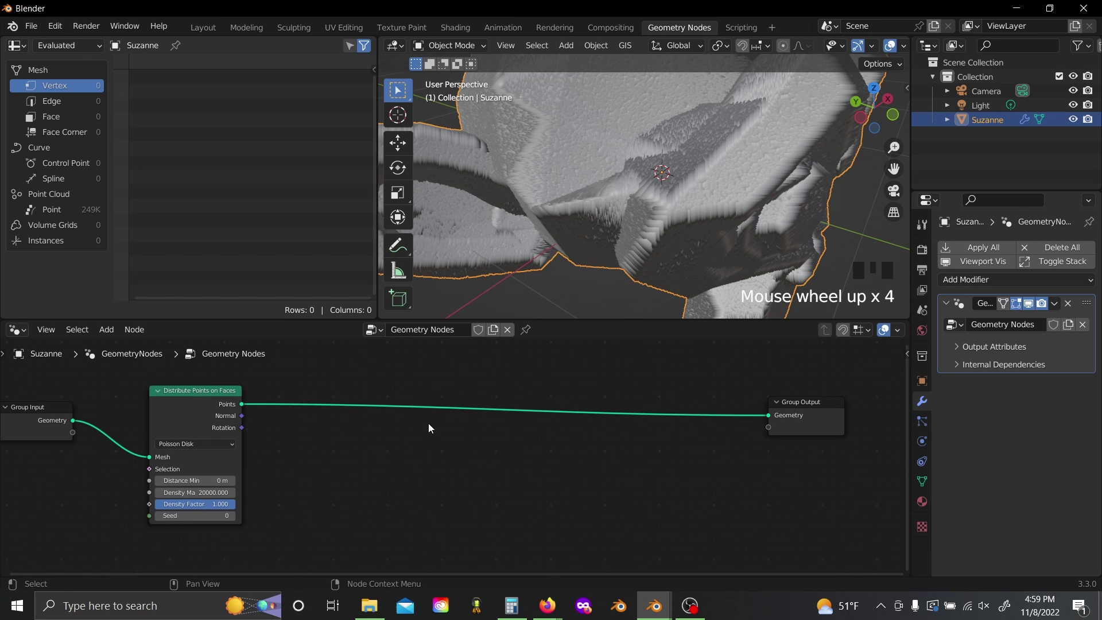
key("shift+a")
key("s")
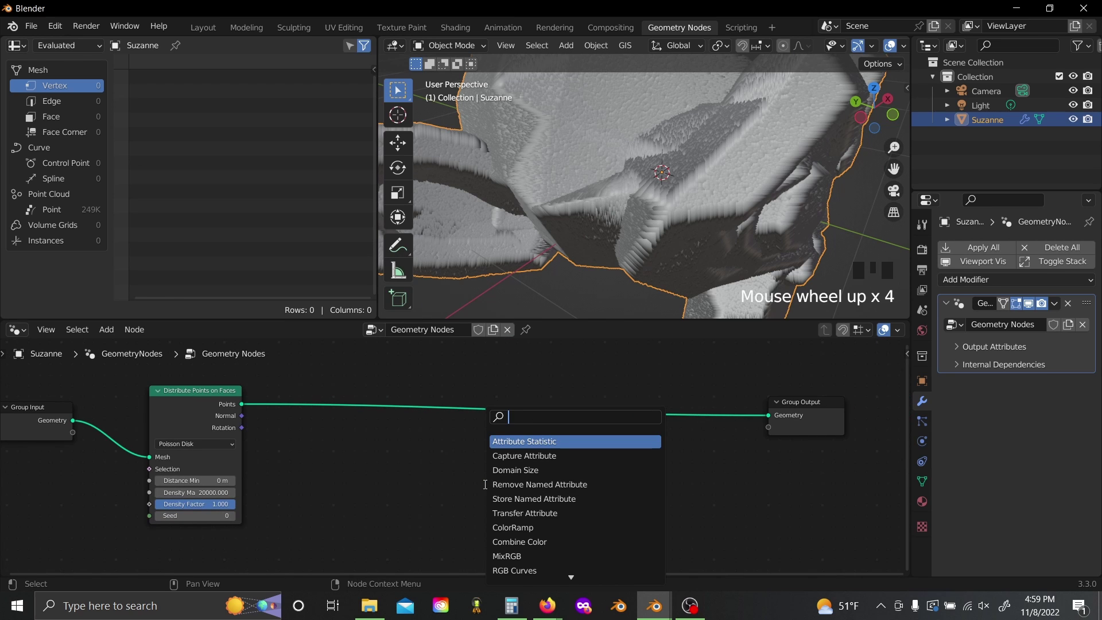
type("poinr")
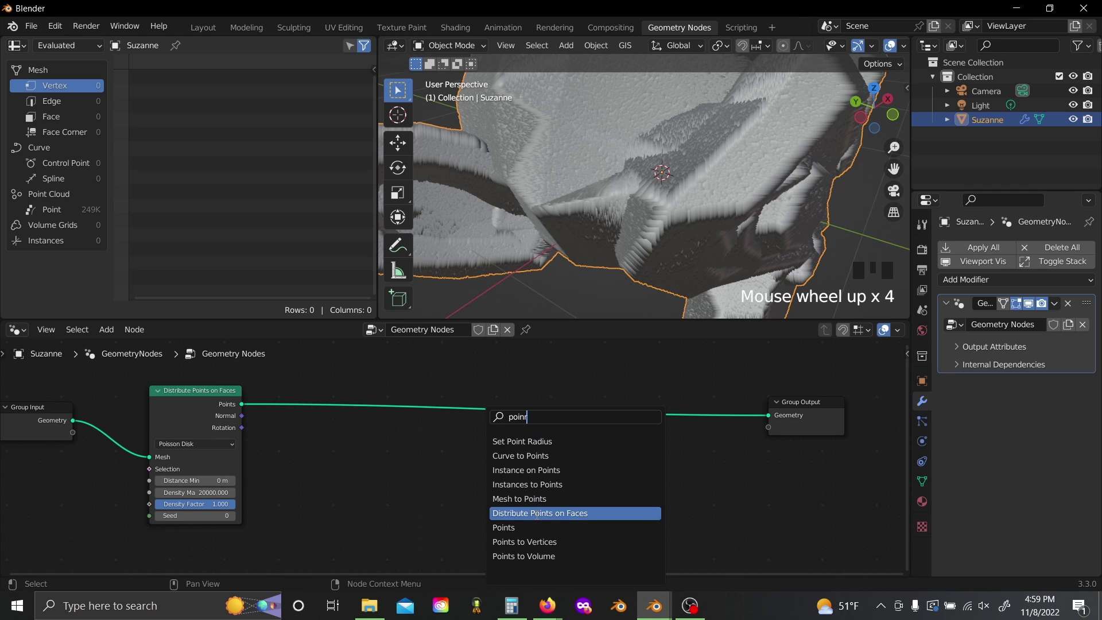
left_click(523, 556)
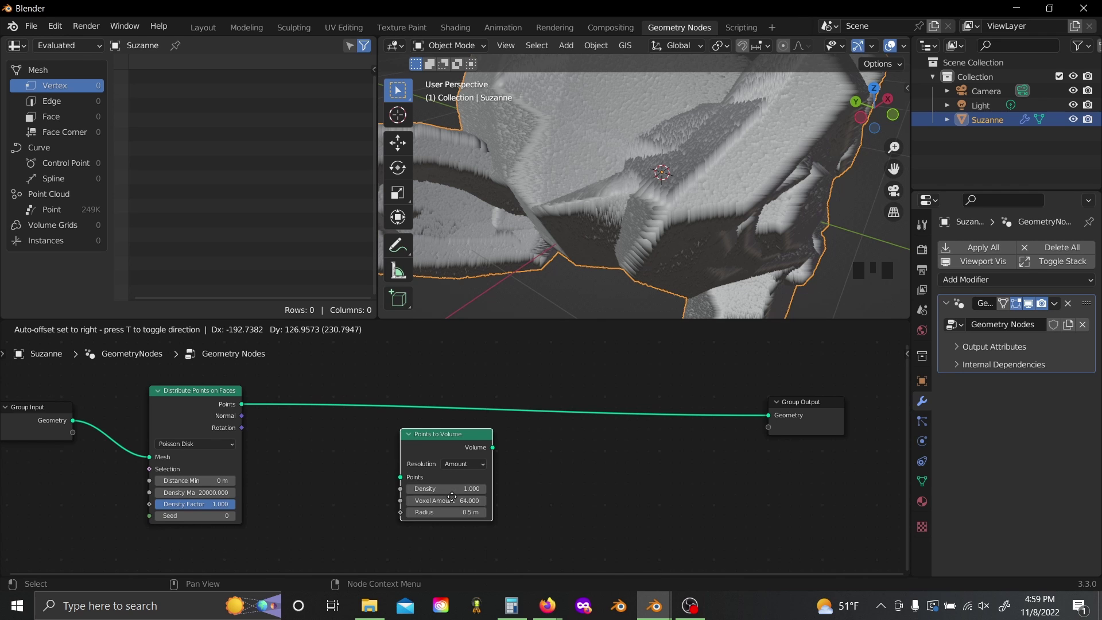
left_click(534, 471)
- Set the Points to Volume node's radius to 0.02 m
scroll(494, 466, "up", 2)
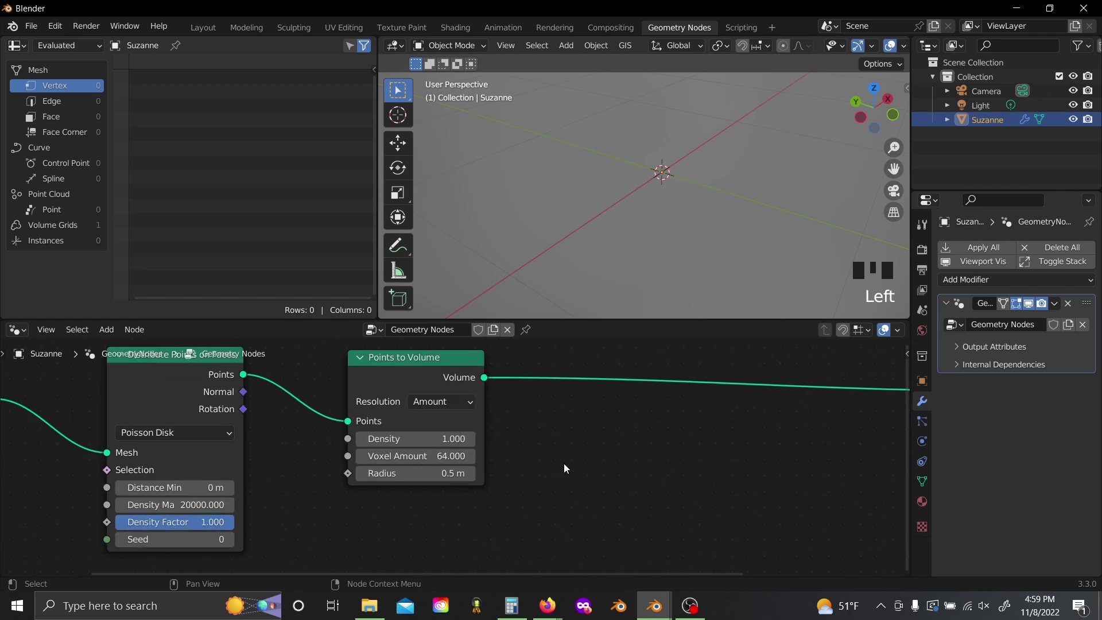
scroll(456, 459, "up", 2)
left_click(448, 481)
type(".")
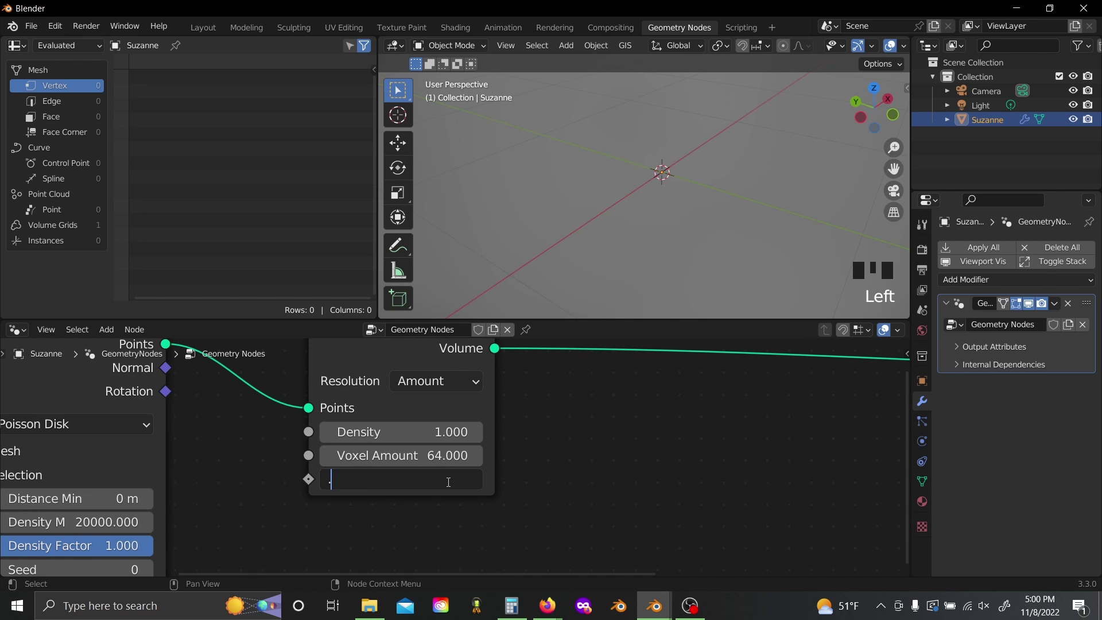
key("Return")
- Insert a Volume to Mesh node between Points to Volume and Group Output
scroll(540, 483, "down", 3)
middle_click_drag(539, 485, 326, 503)
key("shift+a")
type("s")
type("volum")
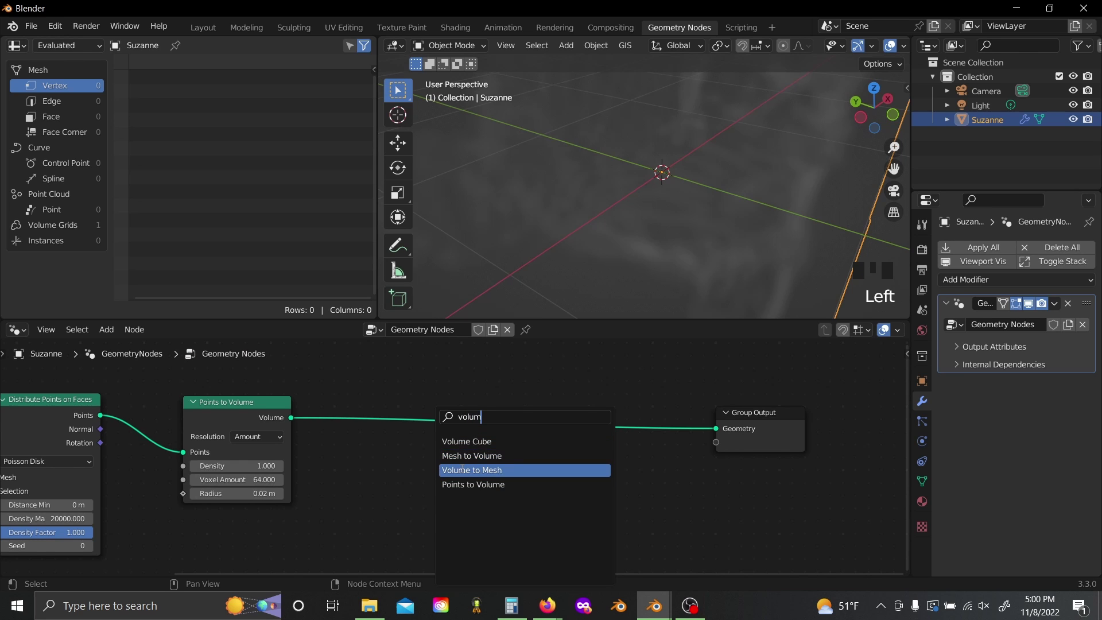
left_click(459, 470)
left_click(462, 470)
- Switch the Points to Volume node's resolution mode to Size and set the voxel size to 0.02 m
middle_click_drag(579, 488, 665, 478)
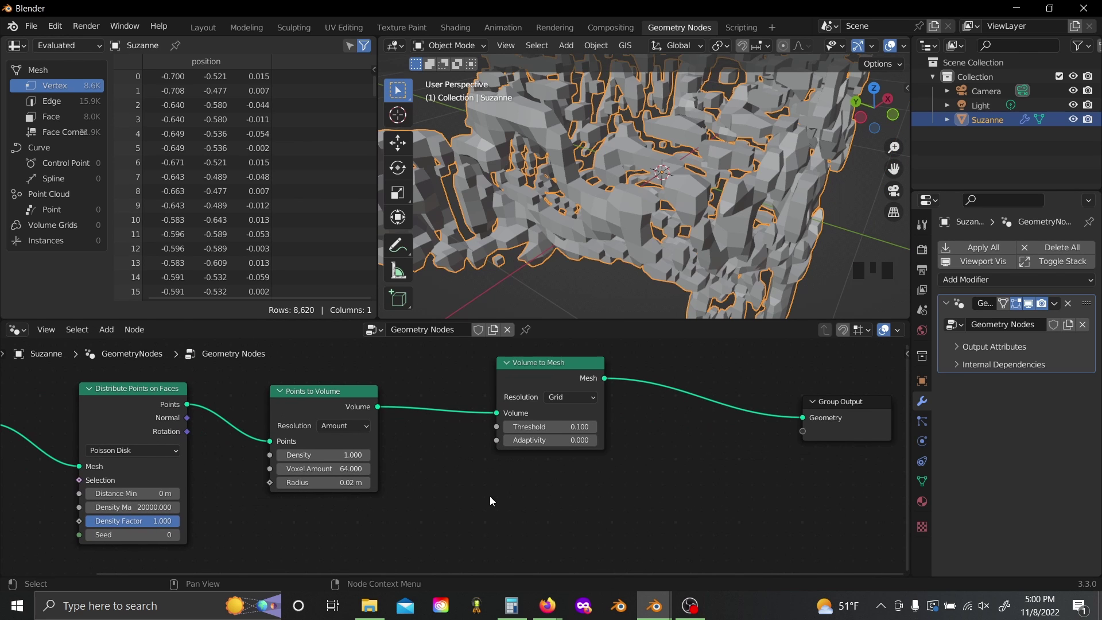
middle_click_drag(490, 496, 518, 498)
scroll(518, 498, "up", 3)
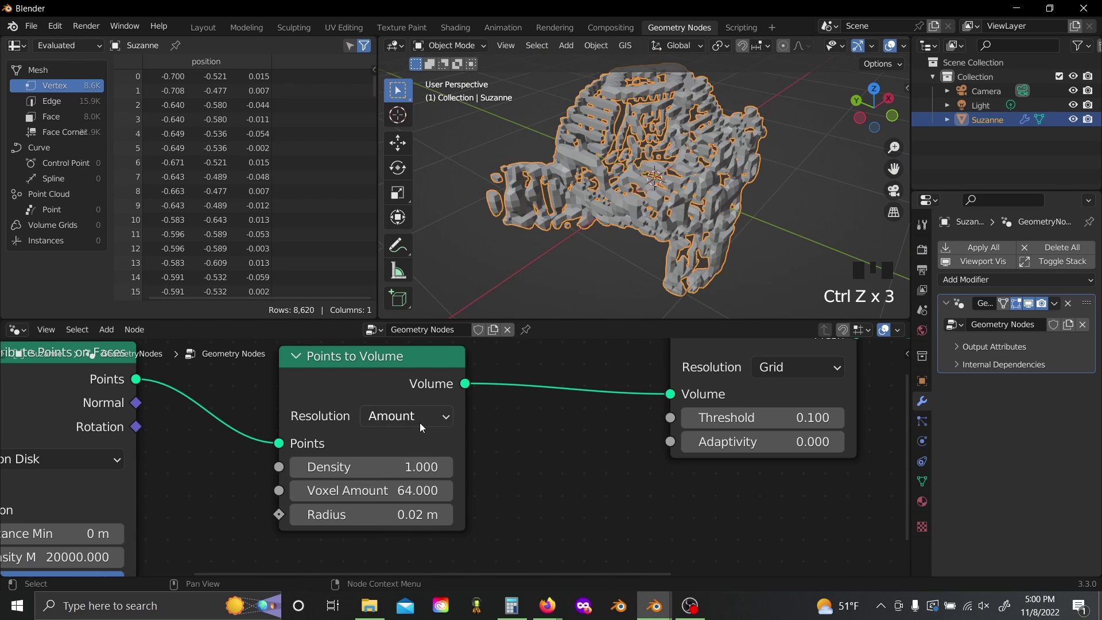
left_click(420, 424)
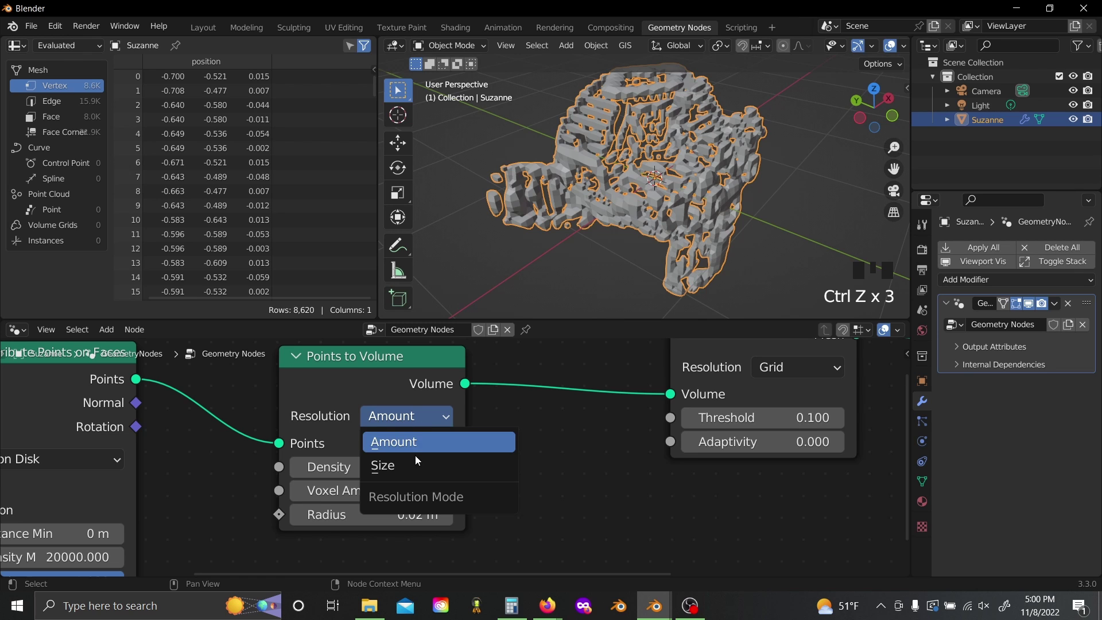
left_click(412, 470)
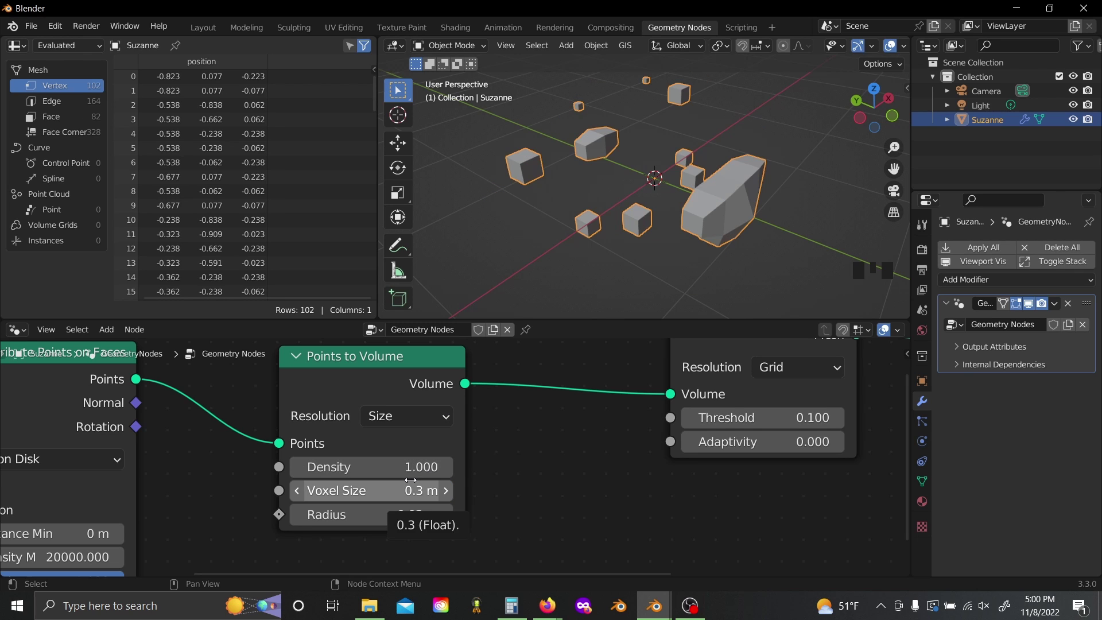
left_click(411, 482)
type(".")
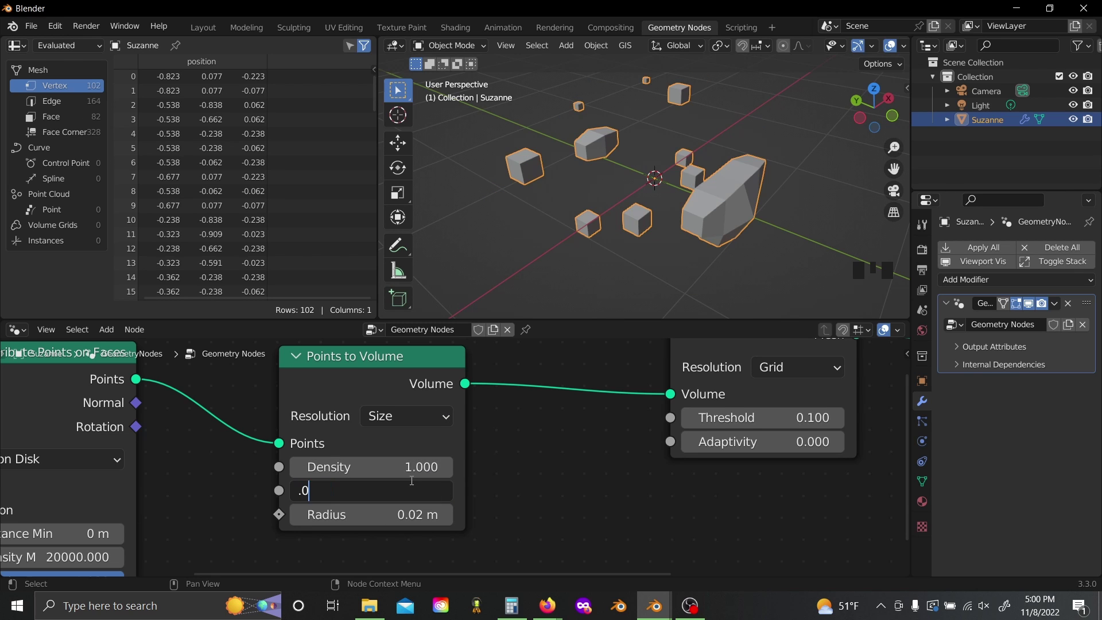
type("02")
left_click(513, 503)
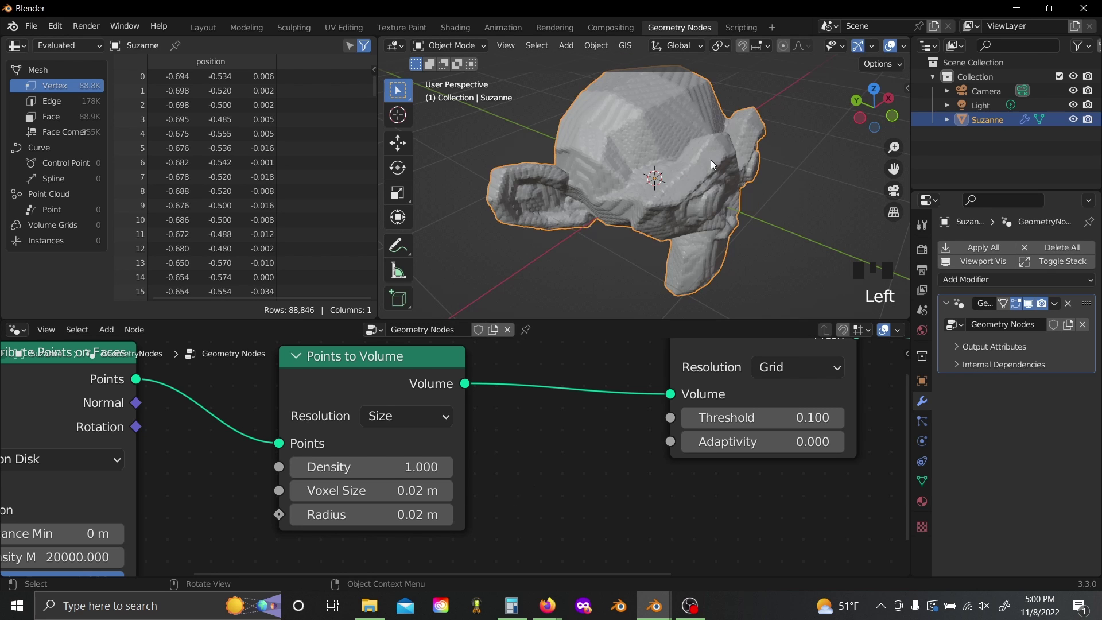
middle_click_drag(711, 160, 504, 233)
scroll(629, 222, "up", 3)
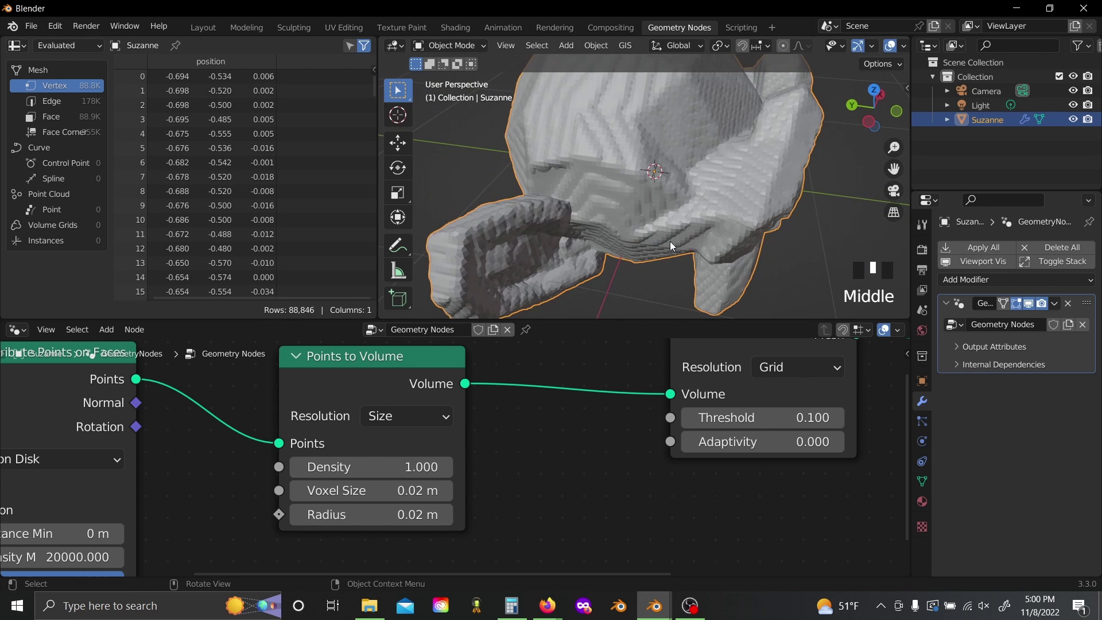
- Move the Group Input and Distribute Points on Faces nodes away from Points to Volume to make room between them
middle_click_drag(670, 241, 662, 276)
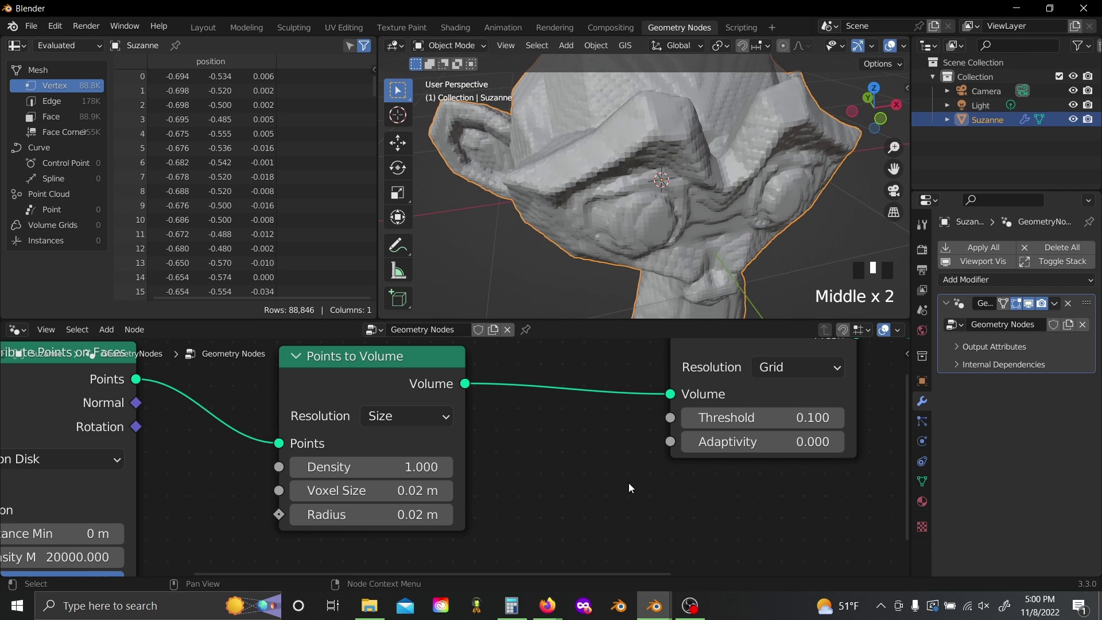
middle_click_drag(534, 501, 584, 461)
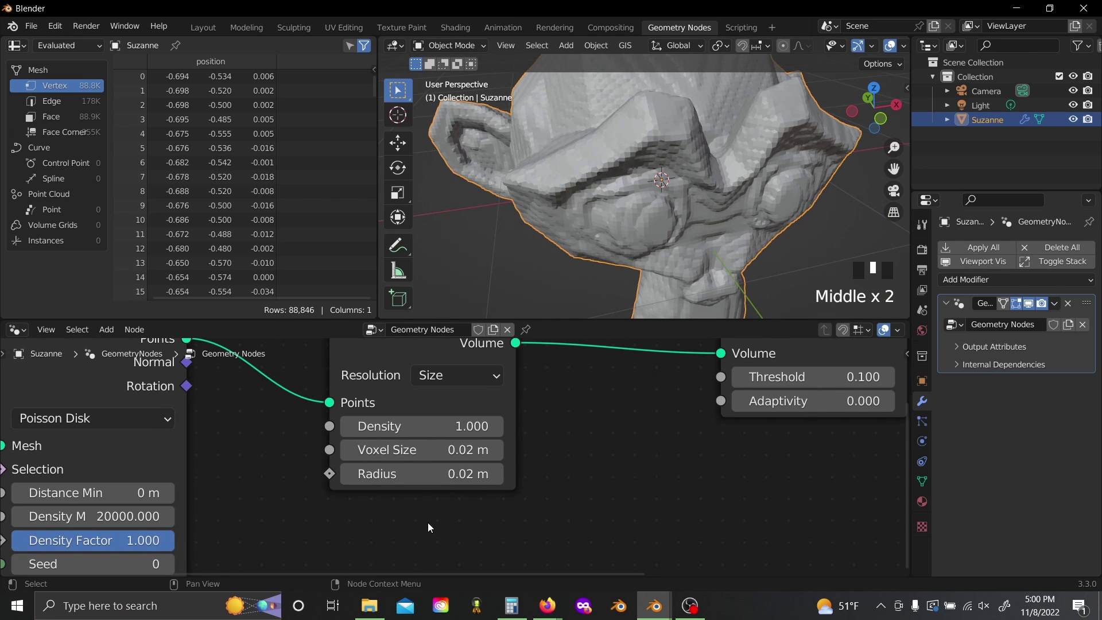
scroll(428, 522, "down", 1)
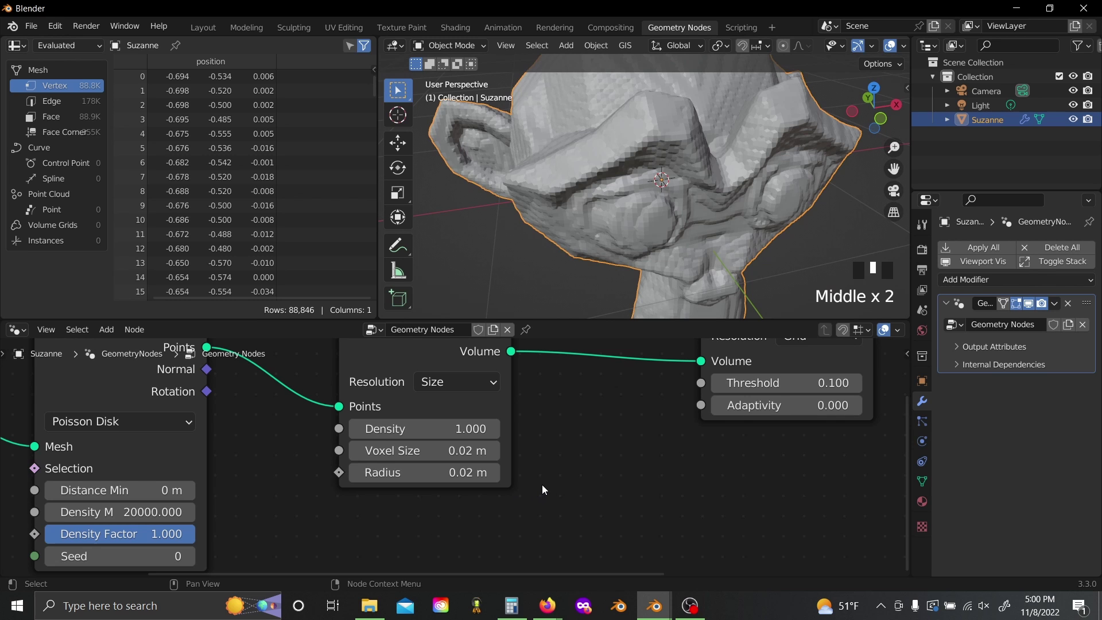
key("Home")
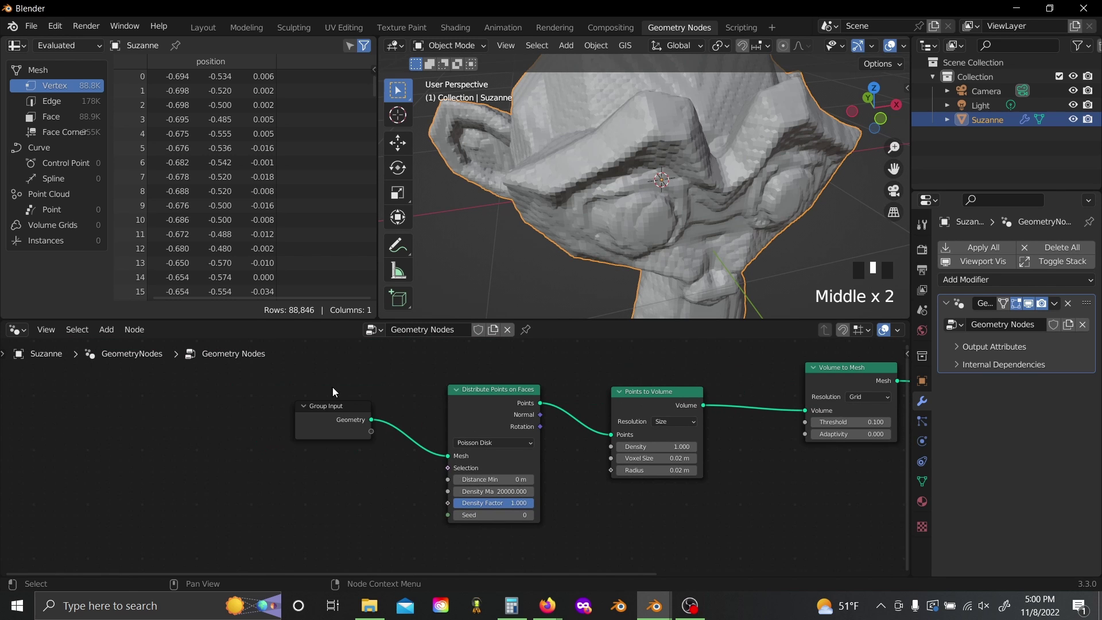
left_click_drag(321, 380, 533, 468)
left_click_drag(474, 465, 25, 451)
left_click(368, 476)
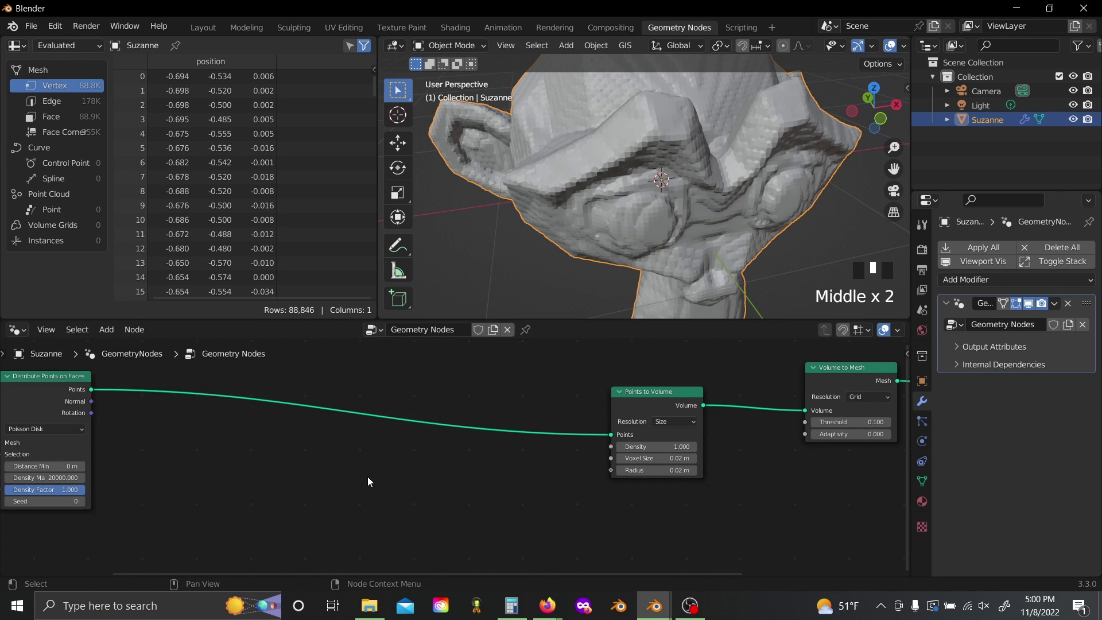
middle_click_drag(369, 481, 526, 467)
- Add a sphere empty and move it to about X -0.79, Y 0.49, Z 0.95 m, above and beside the monkey's head
scroll(709, 213, "down", 7)
middle_click_drag(708, 216, 644, 182)
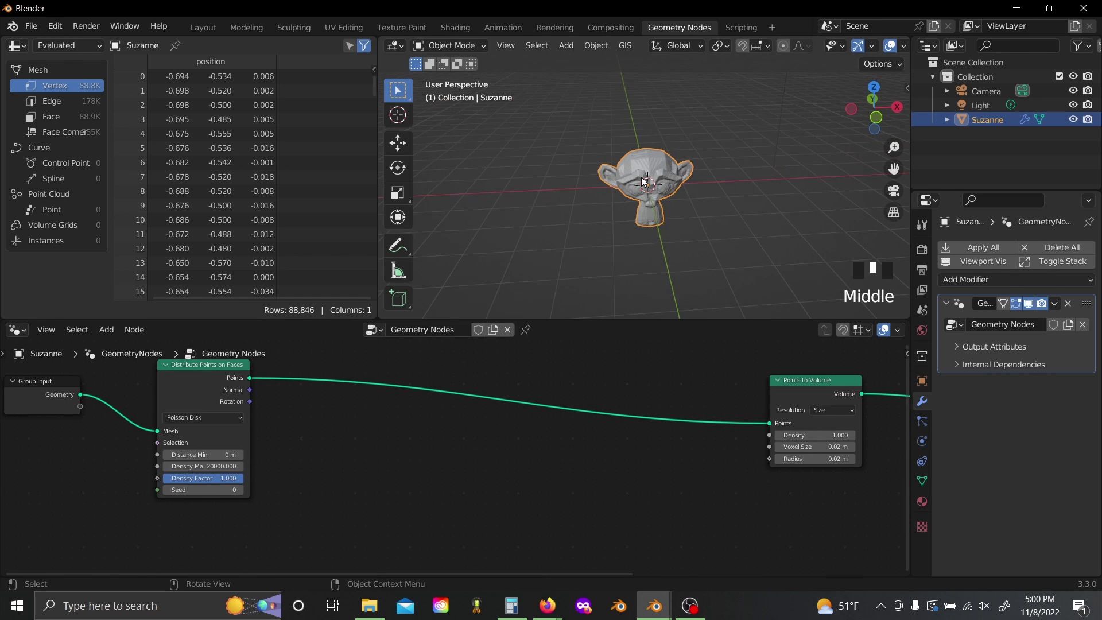
scroll(545, 178, "up", 2)
key("shift+a")
mouse_move(536, 177)
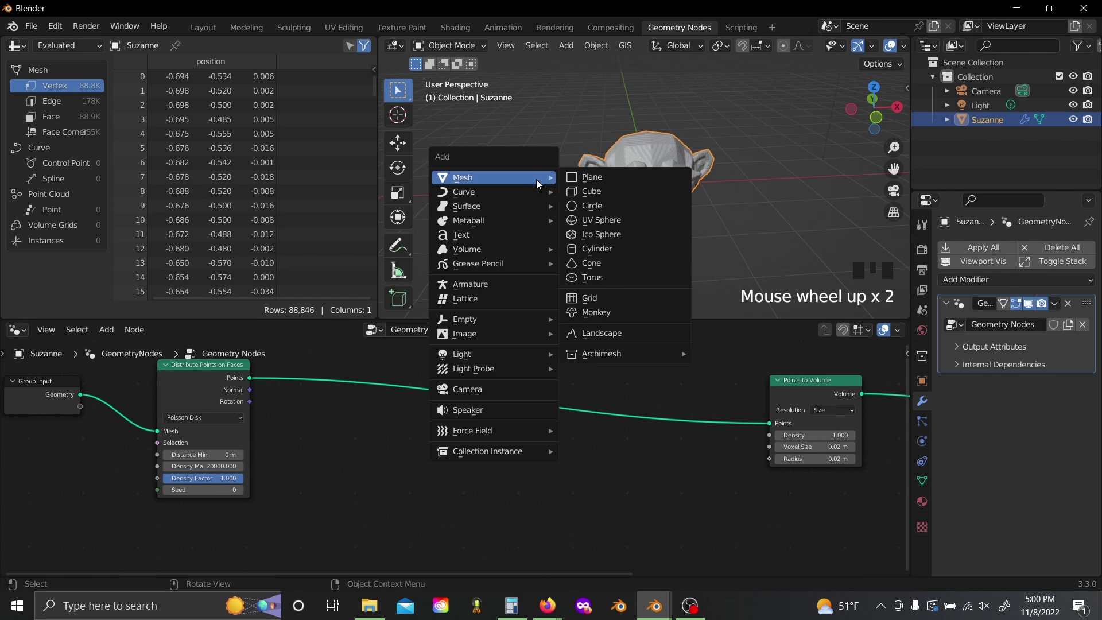
mouse_move(500, 316)
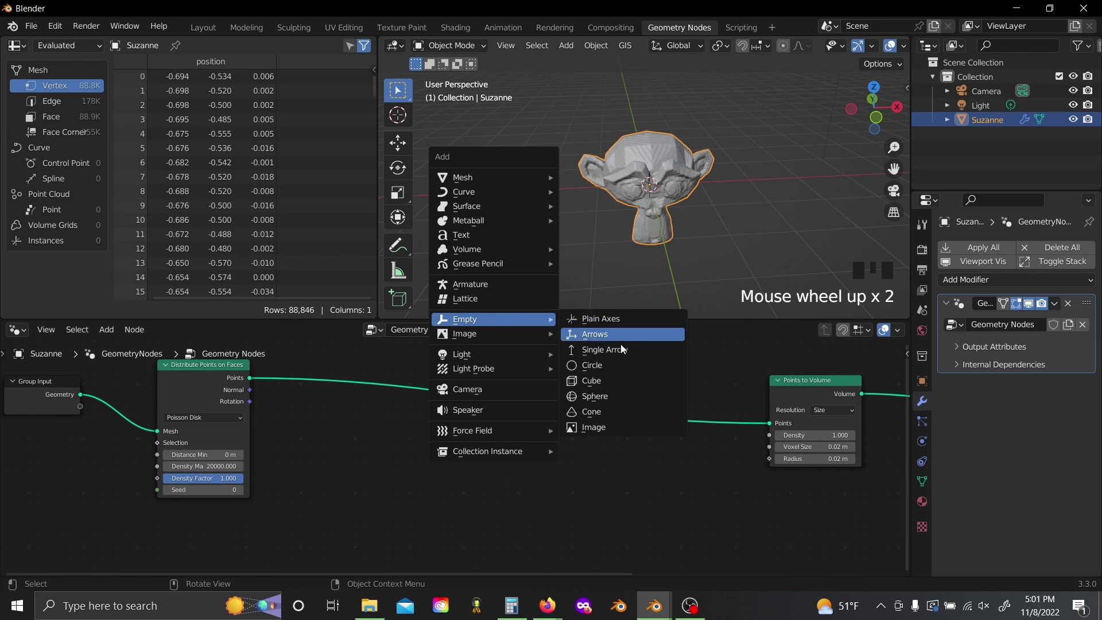
left_click(625, 392)
key("g")
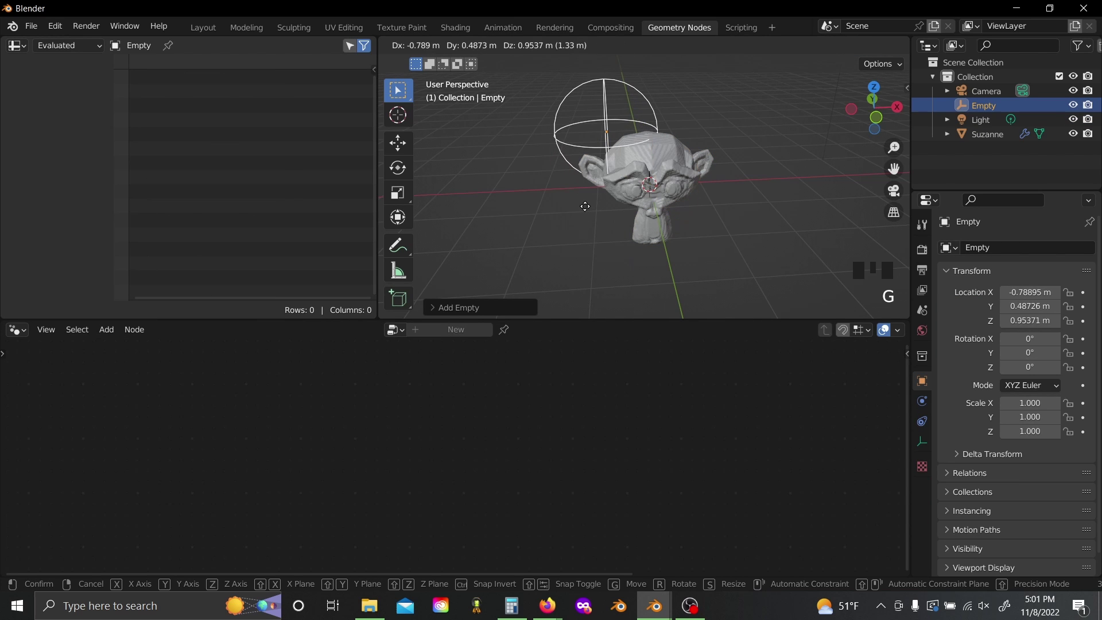
left_click(585, 208)
- Reselect the monkey and move its Group Input node further away from Distribute Points on Faces
left_click(682, 202)
middle_click_drag(587, 229, 643, 243)
scroll(643, 242, "up", 1)
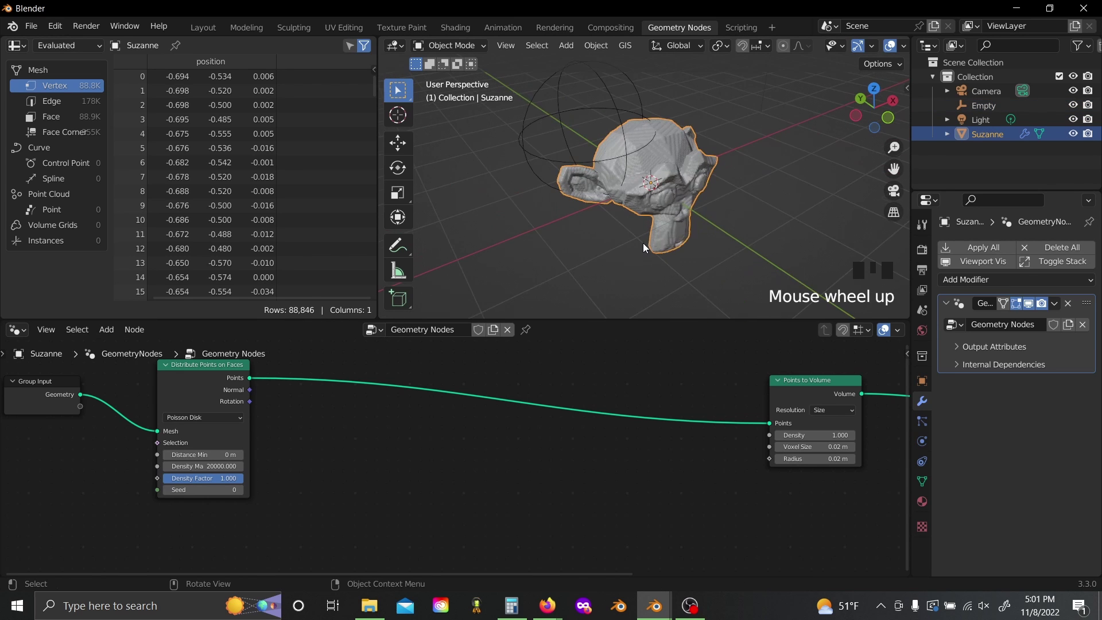
scroll(643, 243, "up", 1)
scroll(449, 497, "down", 5)
middle_click_drag(506, 501, 626, 486)
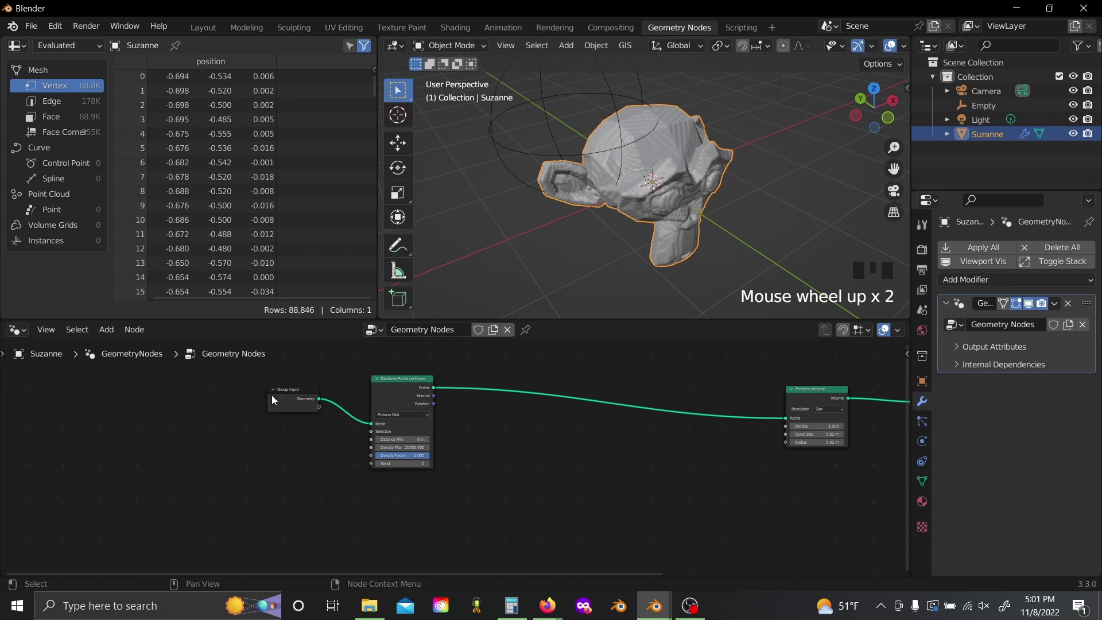
left_click_drag(287, 398, 232, 433)
- Add an Object Info node below the Distribute Points on Faces node
key("shift+a")
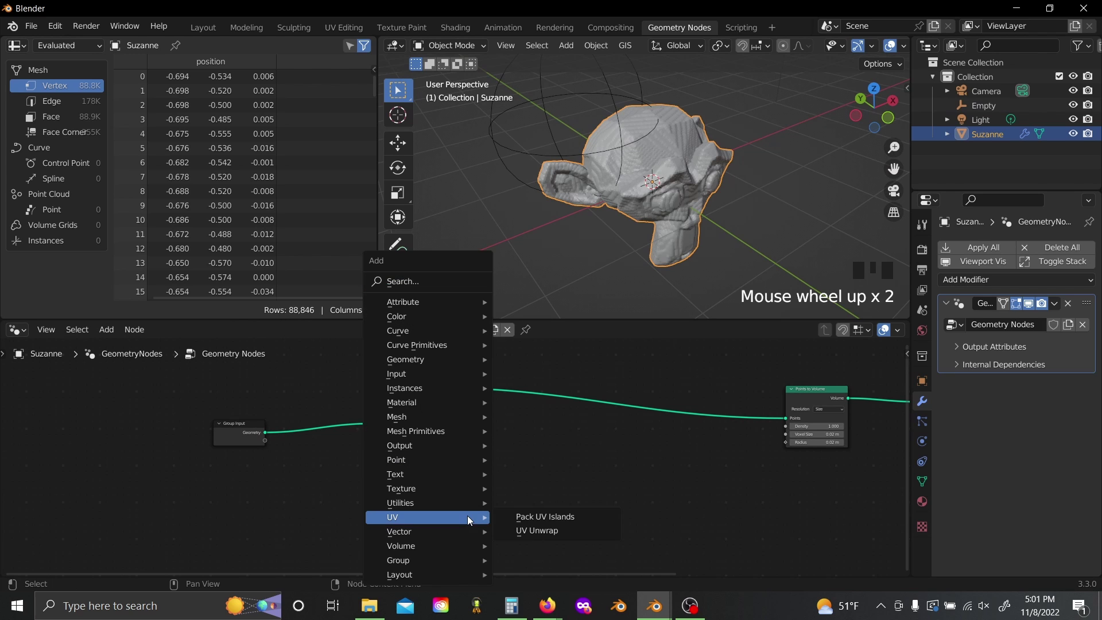
type("s")
type("obj")
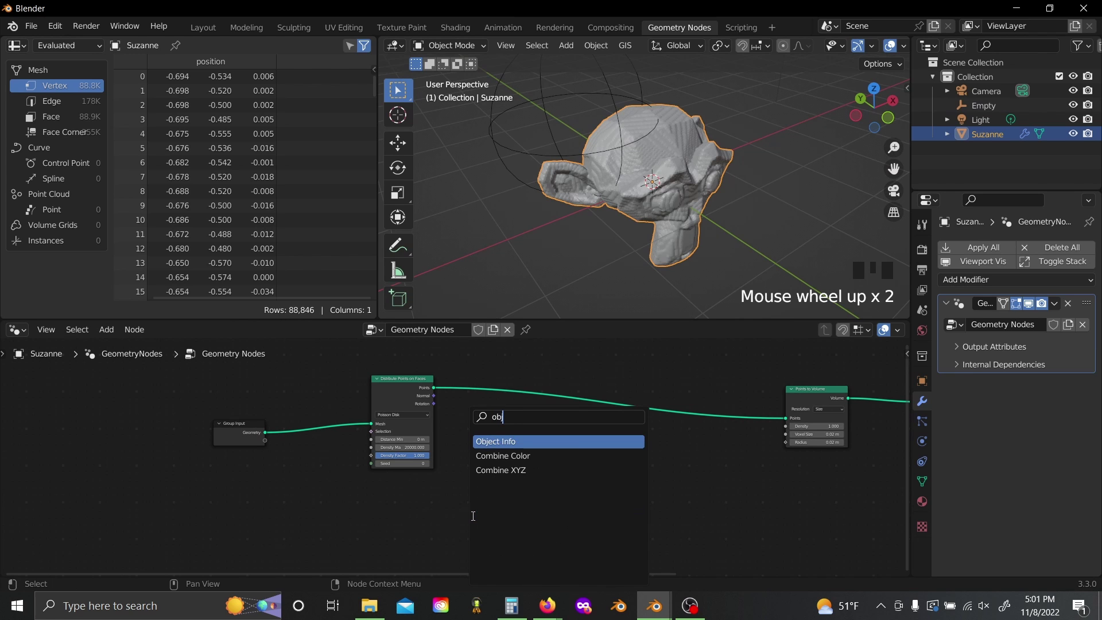
left_click(497, 442)
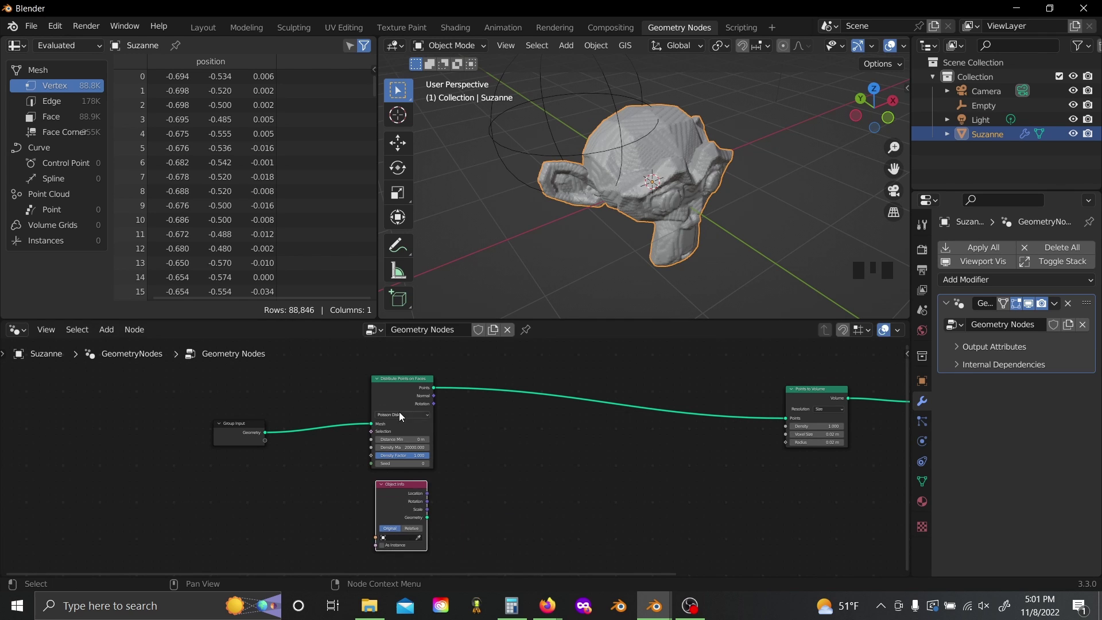
- Expose the Object Info node's Object socket through Group Input and assign the Empty to it in the modifier
scroll(453, 435, "up", 2)
left_click(525, 529)
left_click_drag(525, 530, 533, 534)
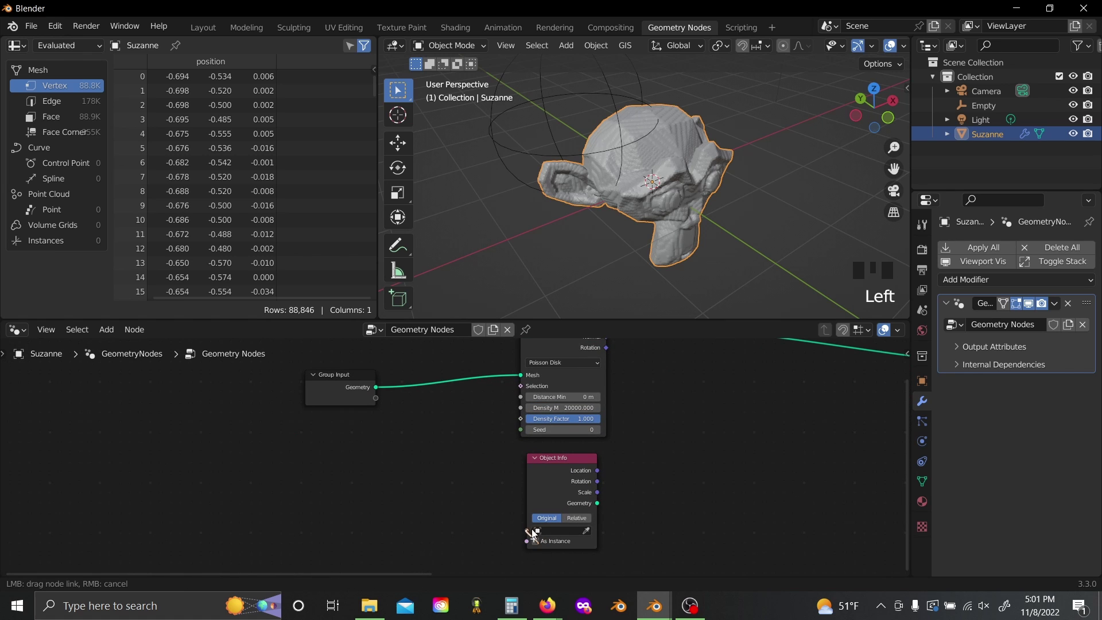
left_click_drag(429, 438, 376, 400)
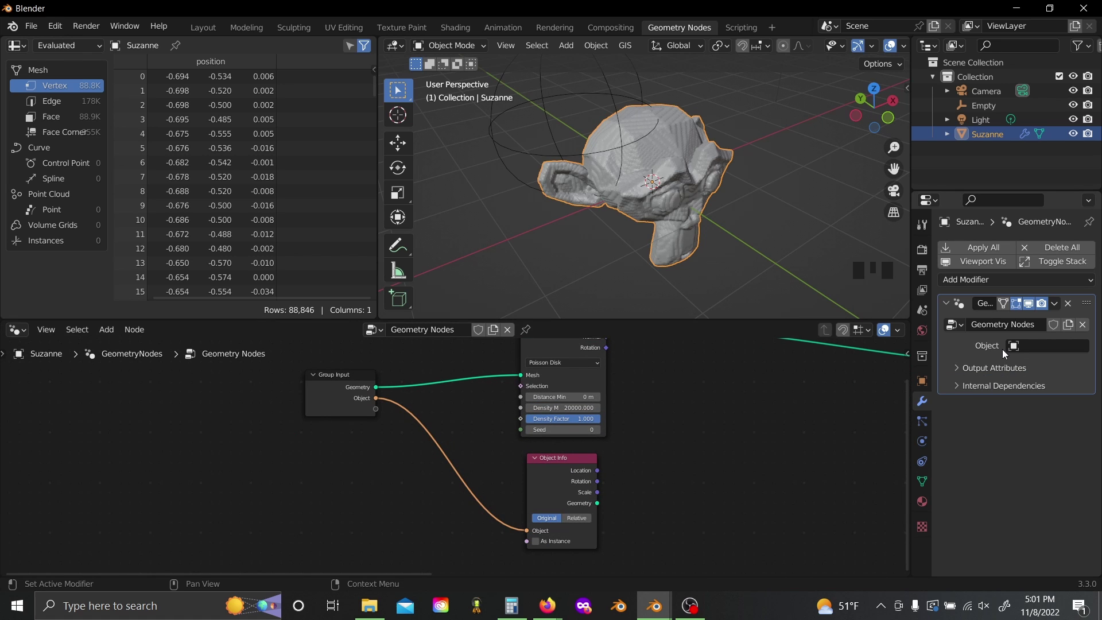
left_click(1033, 345)
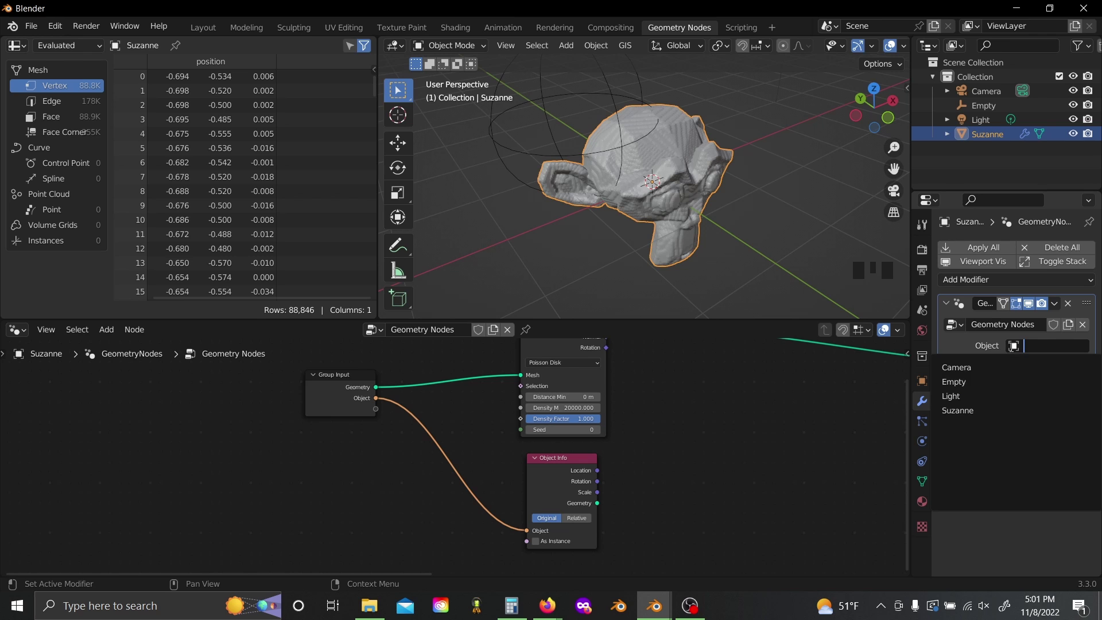
left_click(1000, 381)
- Set the Object Info node's transform space to Relative
scroll(725, 474, "down", 7)
middle_click_drag(632, 457, 489, 435)
scroll(535, 447, "up", 5)
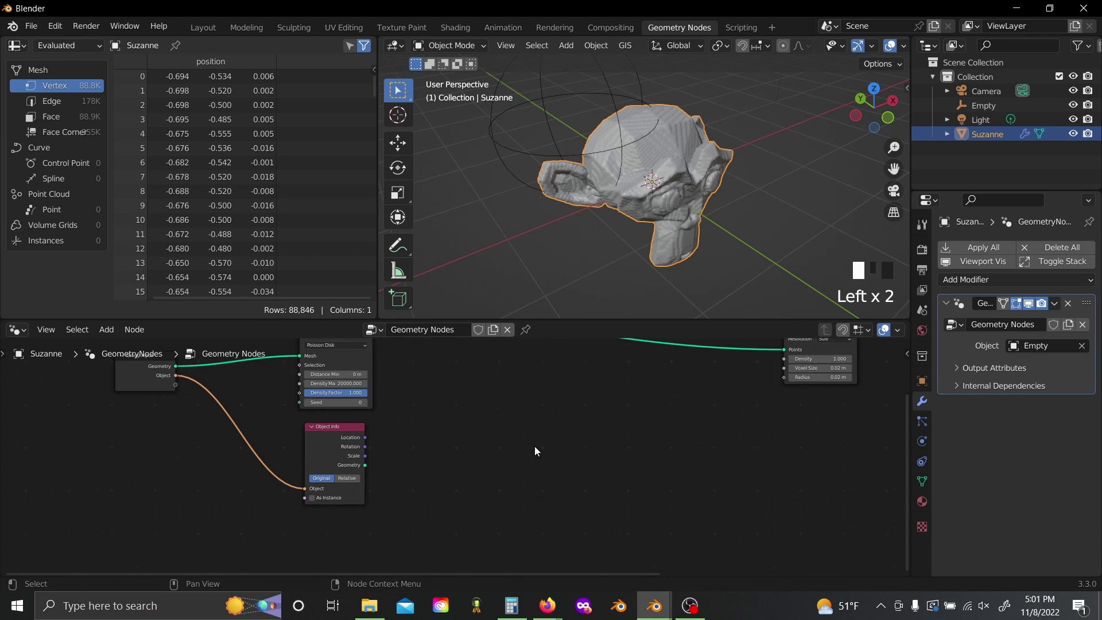
scroll(459, 459, "up", 1)
left_click(342, 480)
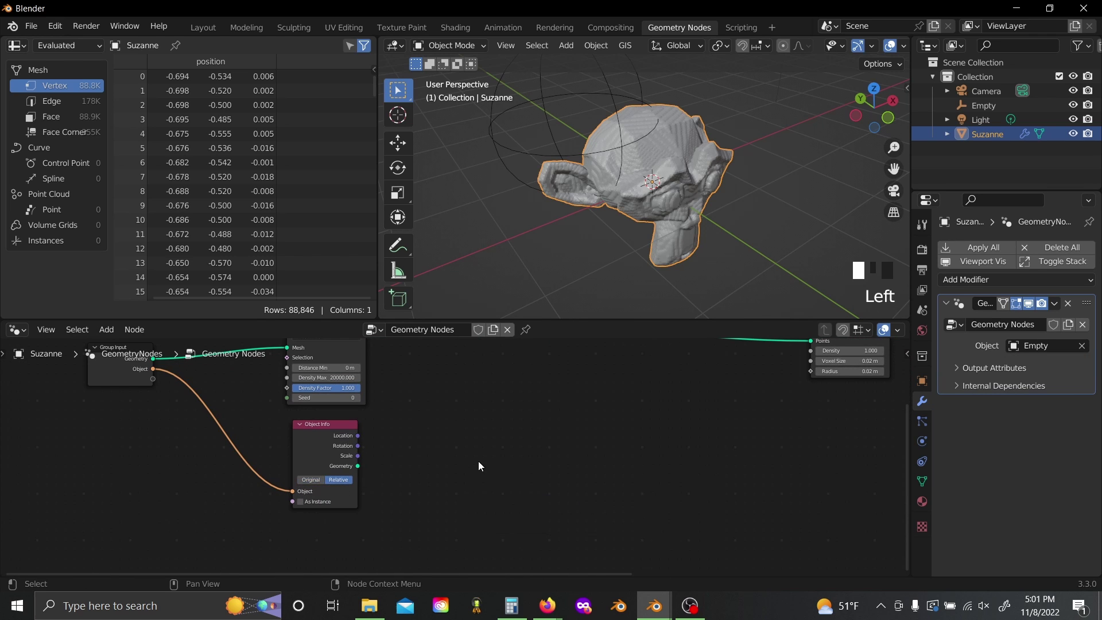
- Insert a Capture Attribute node between Distribute Points on Faces and Points to Volume, and set its data type to Vector
middle_click_drag(681, 240, 684, 212)
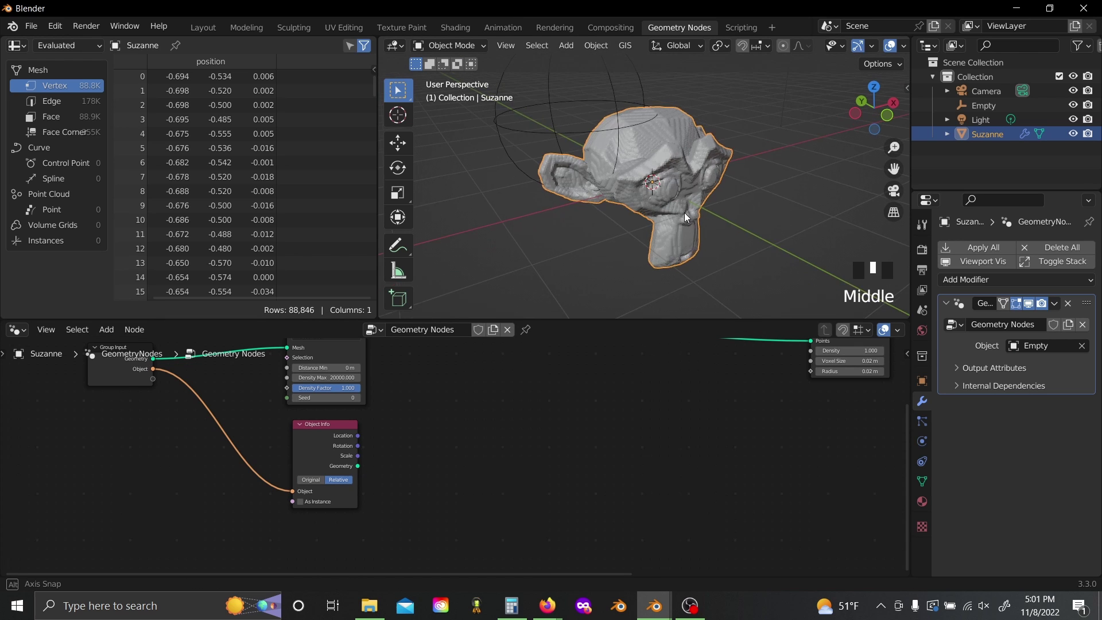
scroll(629, 164, "up", 4)
scroll(602, 145, "down", 2)
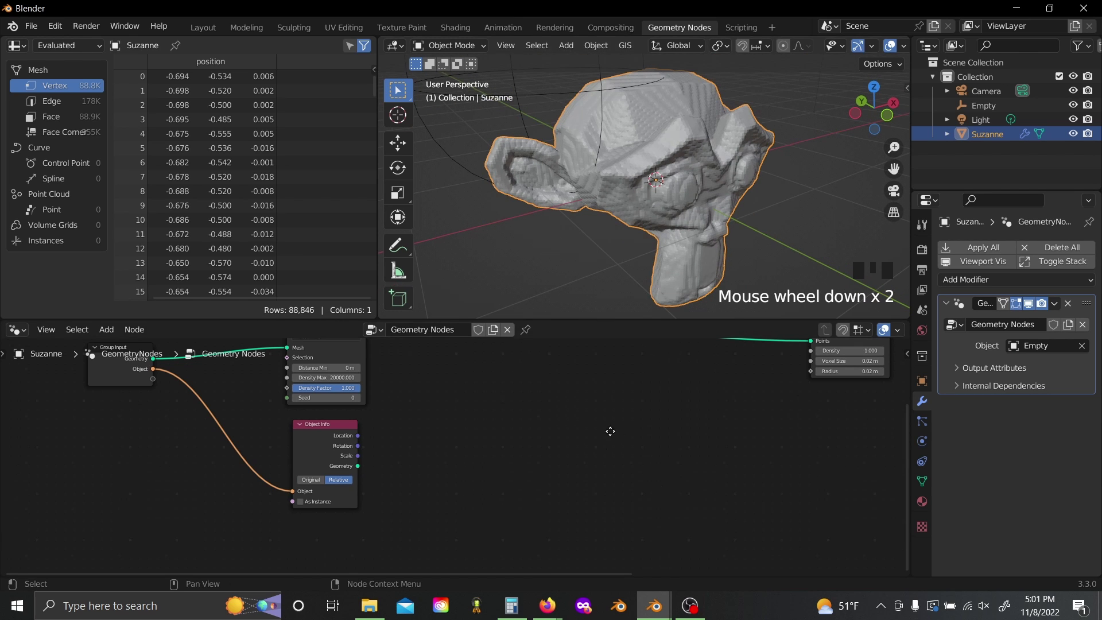
middle_click_drag(610, 431, 584, 467)
key("shift+a")
type("c")
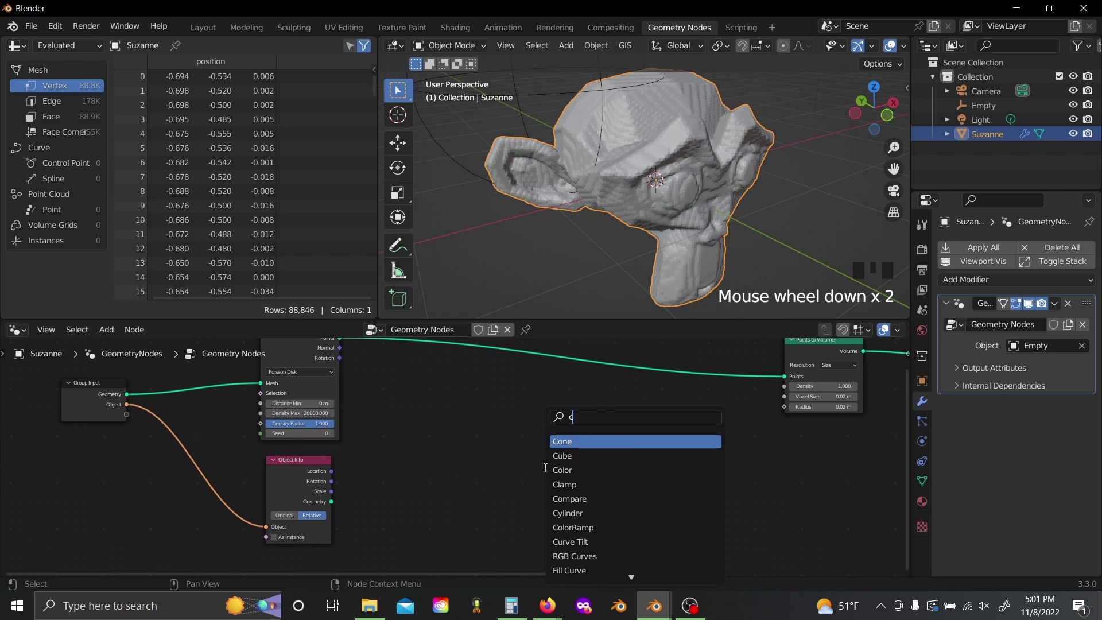
type("ap")
key("Return")
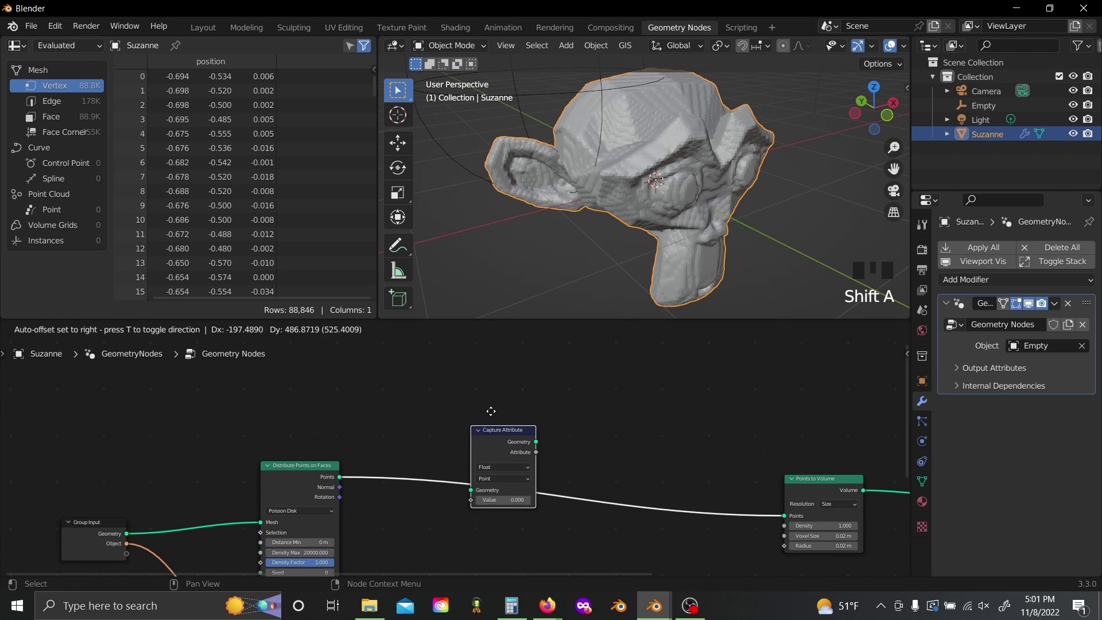
left_click(486, 437)
left_click(513, 492)
left_click(509, 522)
- Add a Position node and connect it to the Capture Attribute node's Value input
middle_click_drag(612, 527, 618, 475)
key("shift+a")
type("spos")
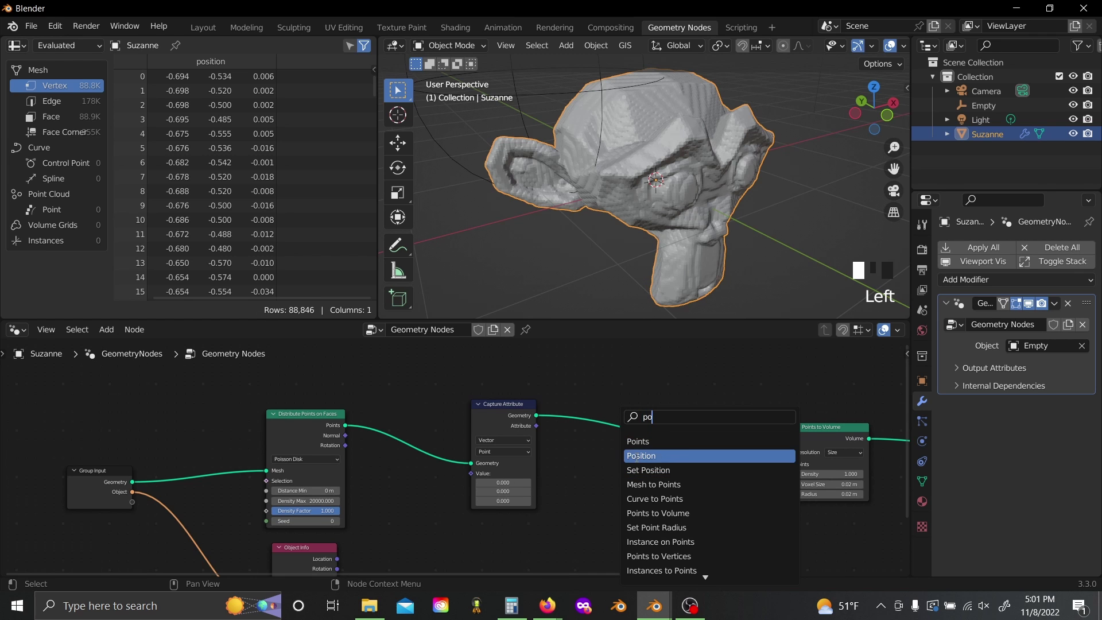
left_click(635, 455)
left_click(373, 454)
scroll(381, 421, "up", 1)
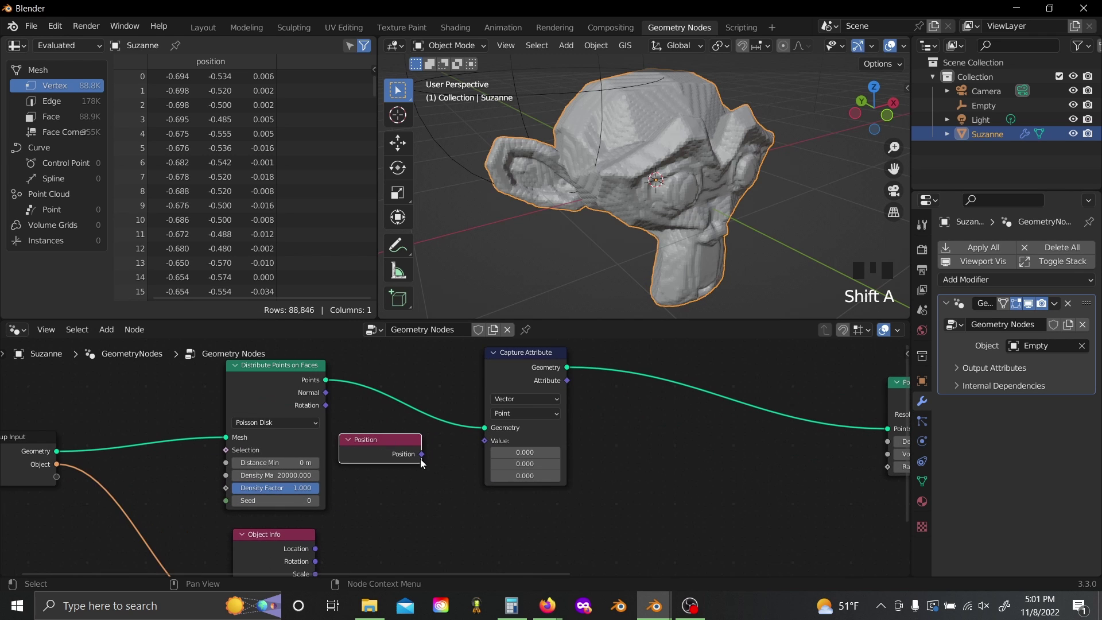
left_click_drag(421, 455, 484, 441)
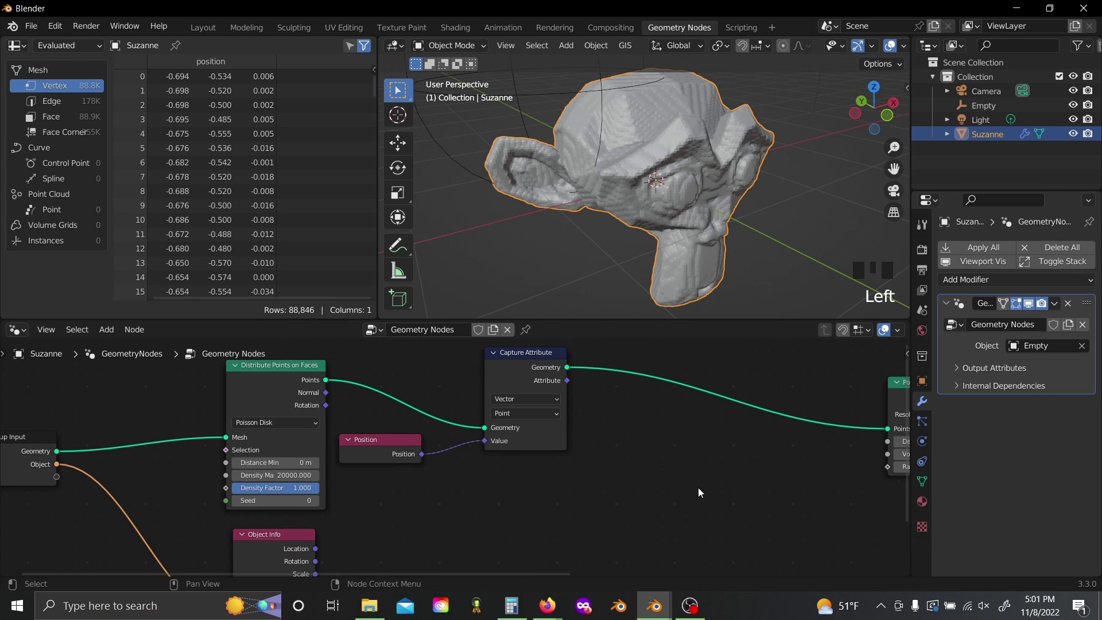
- Move the Points to Volume, Volume to Mesh and Group Output nodes further away from Capture Attribute
scroll(508, 459, "down", 4)
middle_click_drag(583, 454, 440, 456)
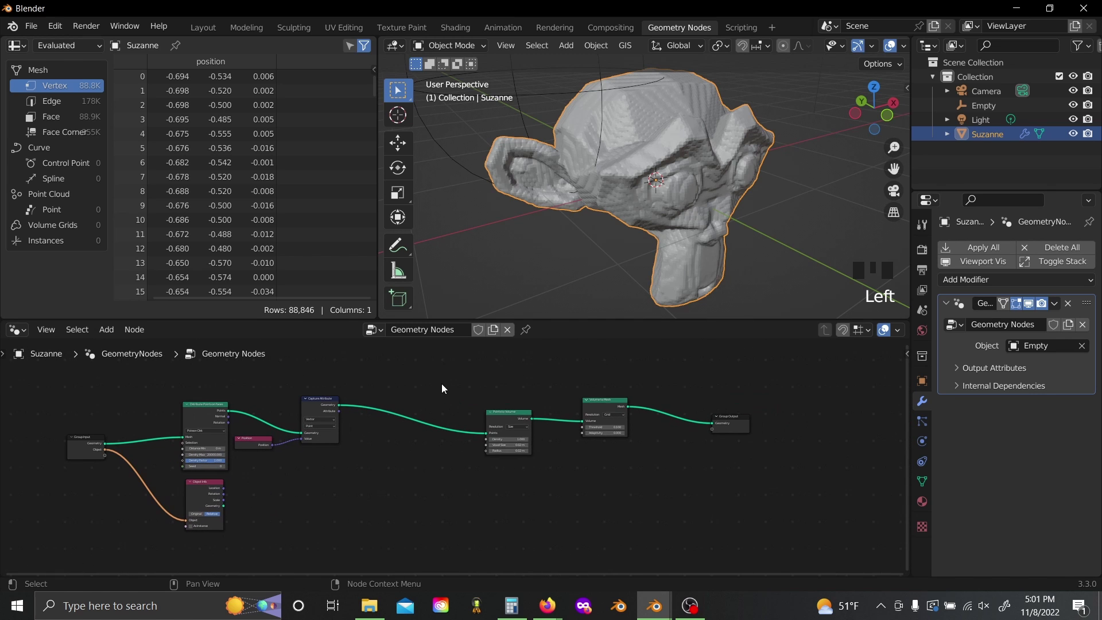
left_click_drag(440, 380, 753, 485)
key("g")
left_click(745, 495)
left_click(493, 492)
- Add a Vector Math node set to Distance, placed after and below the Capture Attribute node
scroll(556, 481, "up", 2)
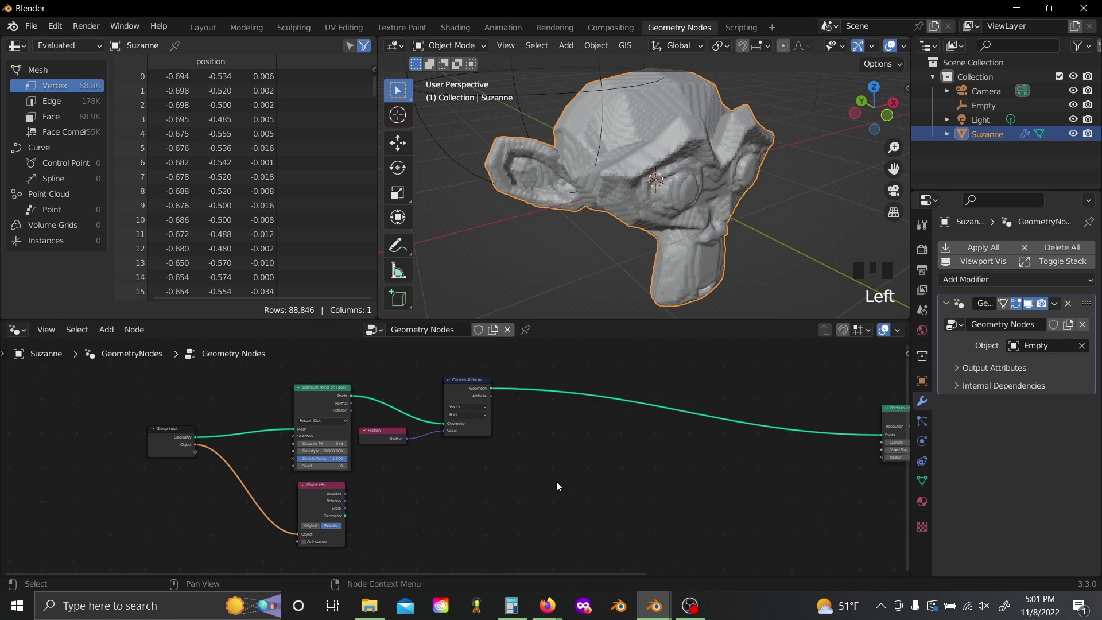
key("shift+a")
type("vec")
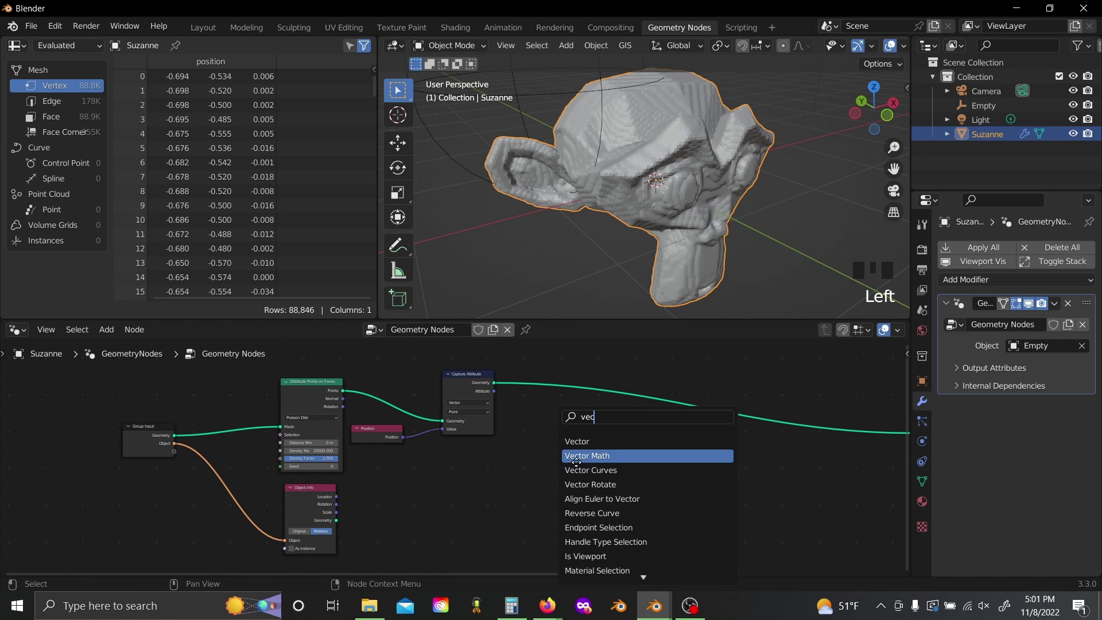
left_click(576, 456)
left_click(588, 466)
left_click(571, 361)
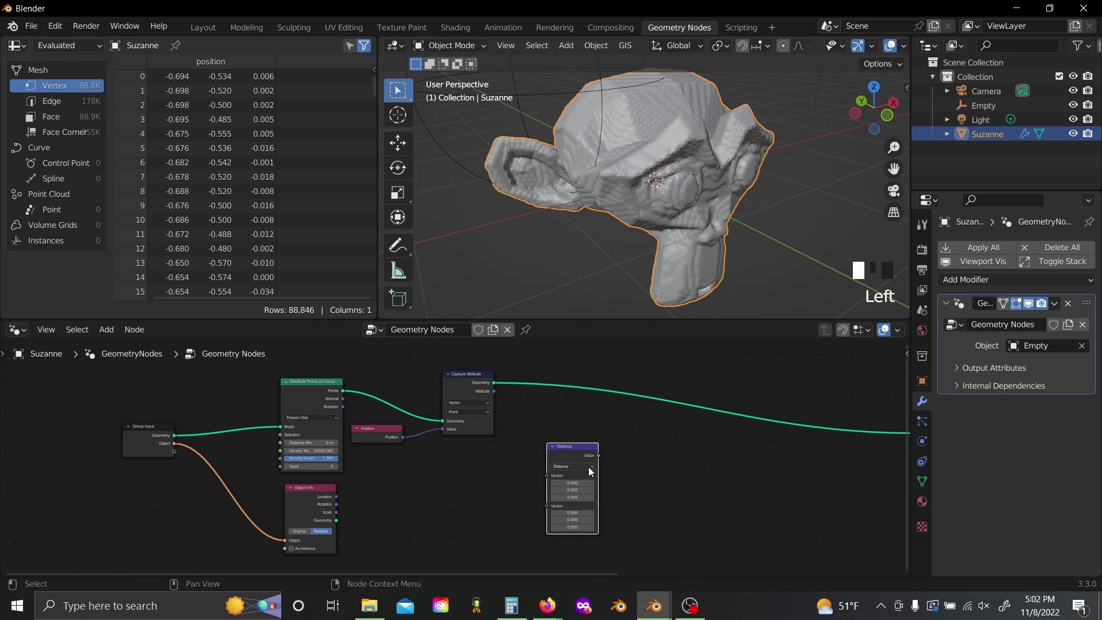
left_click_drag(566, 456, 593, 454)
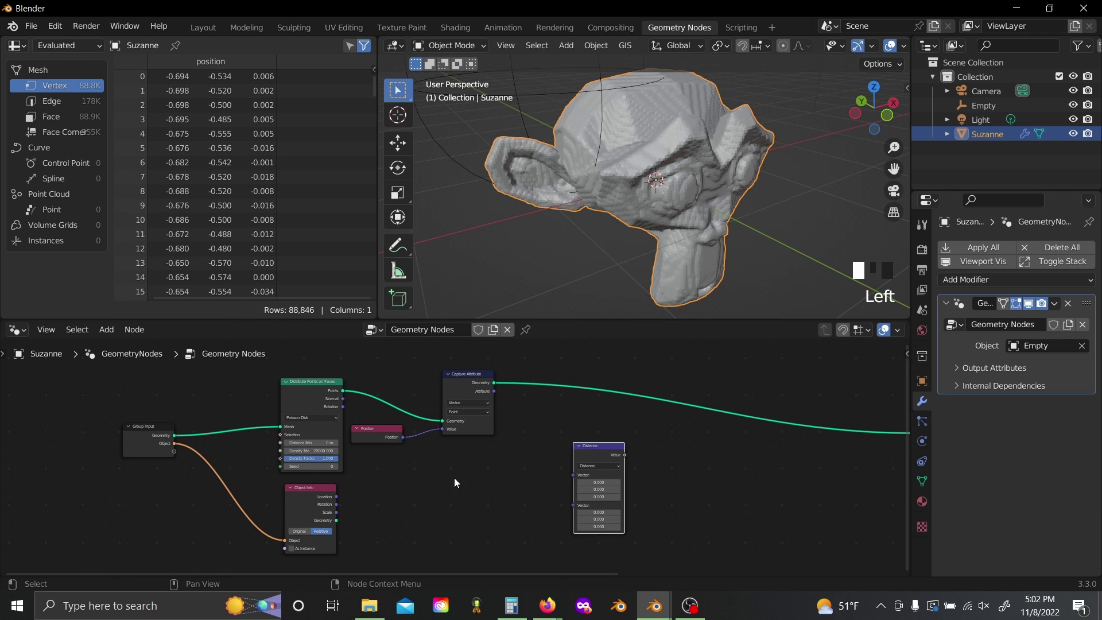
- Connect Object Info's Location to the Distance node's first vector and the captured attribute to its second vector
left_click(315, 492)
scroll(415, 538, "up", 2)
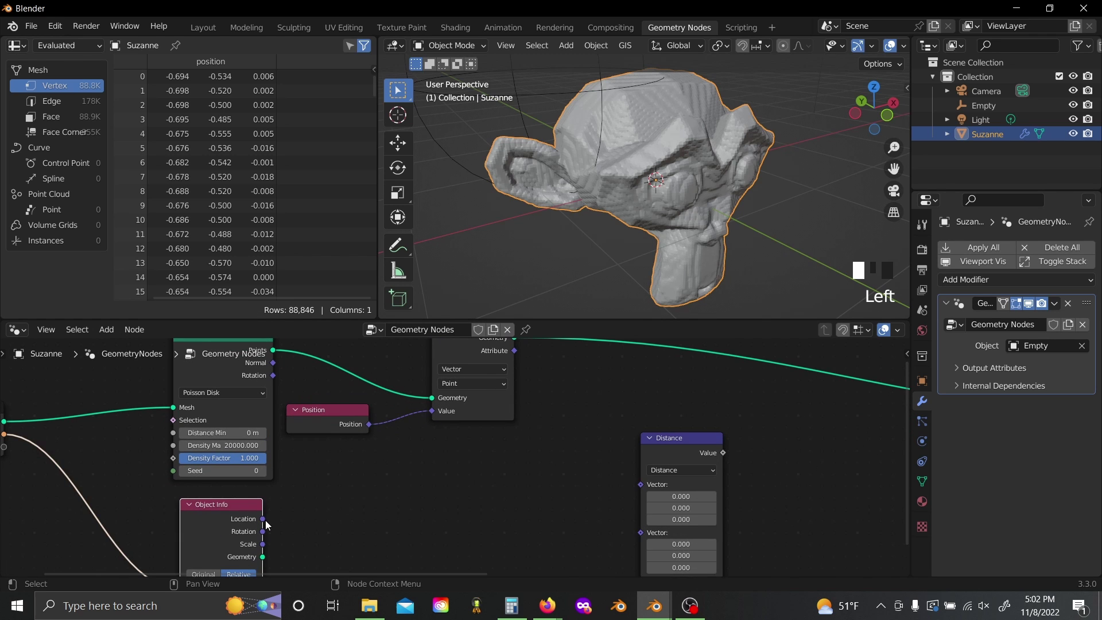
left_click_drag(262, 519, 640, 485)
middle_click_drag(562, 457, 553, 478)
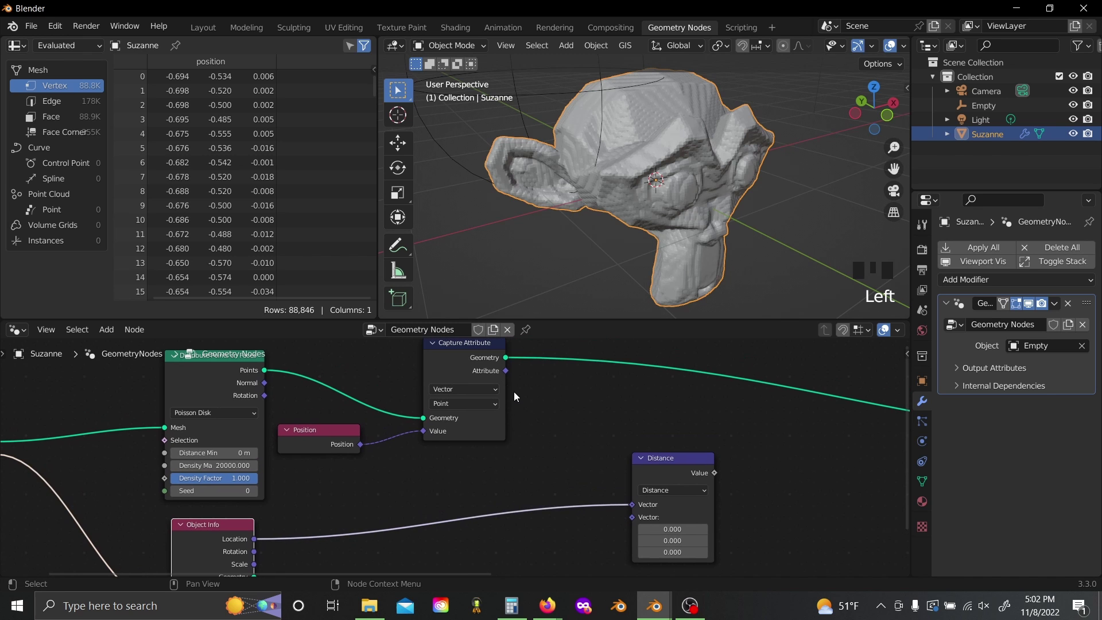
left_click_drag(508, 374, 637, 517)
middle_click_drag(732, 514, 421, 487)
left_click_drag(400, 476, 506, 434)
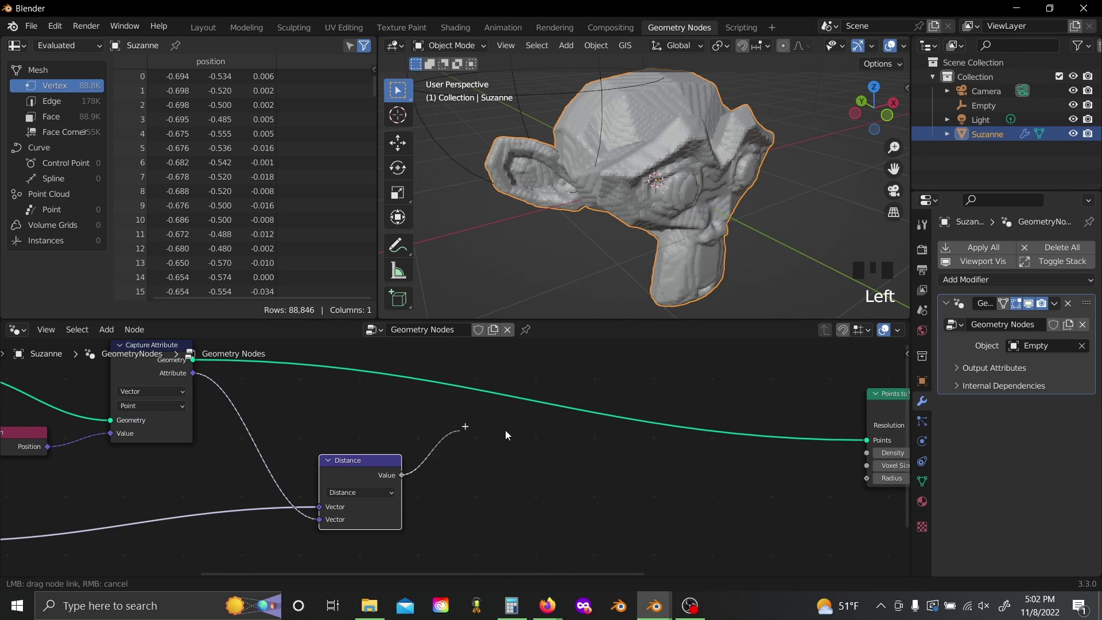
left_click_drag(530, 524, 522, 490)
middle_click_drag(721, 314, 661, 143)
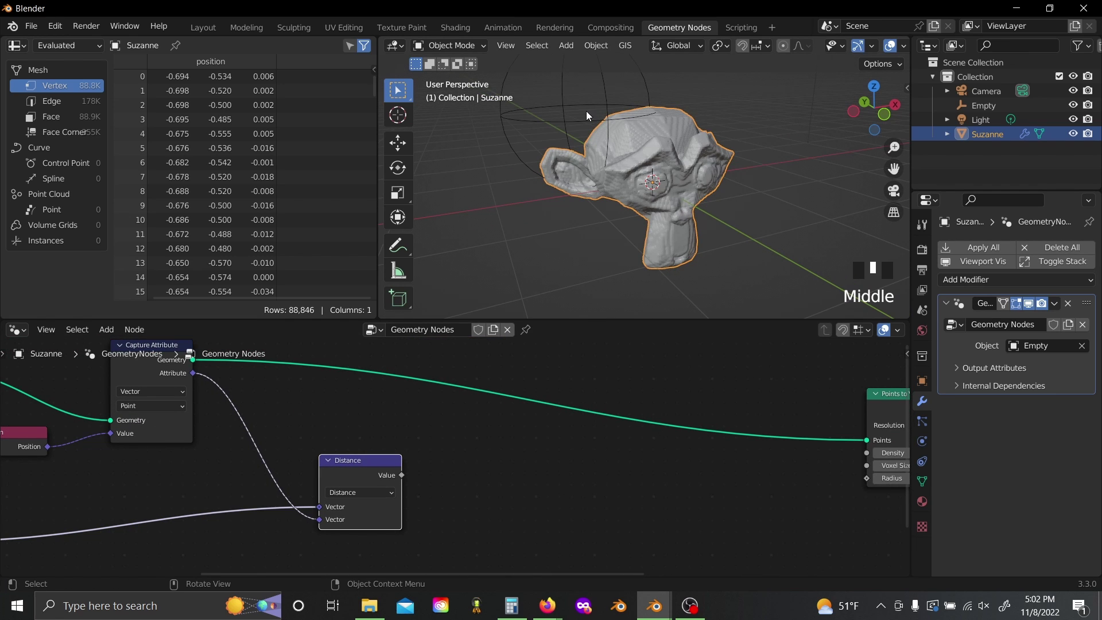
middle_click_drag(802, 170, 773, 204)
middle_click_drag(425, 493, 290, 494)
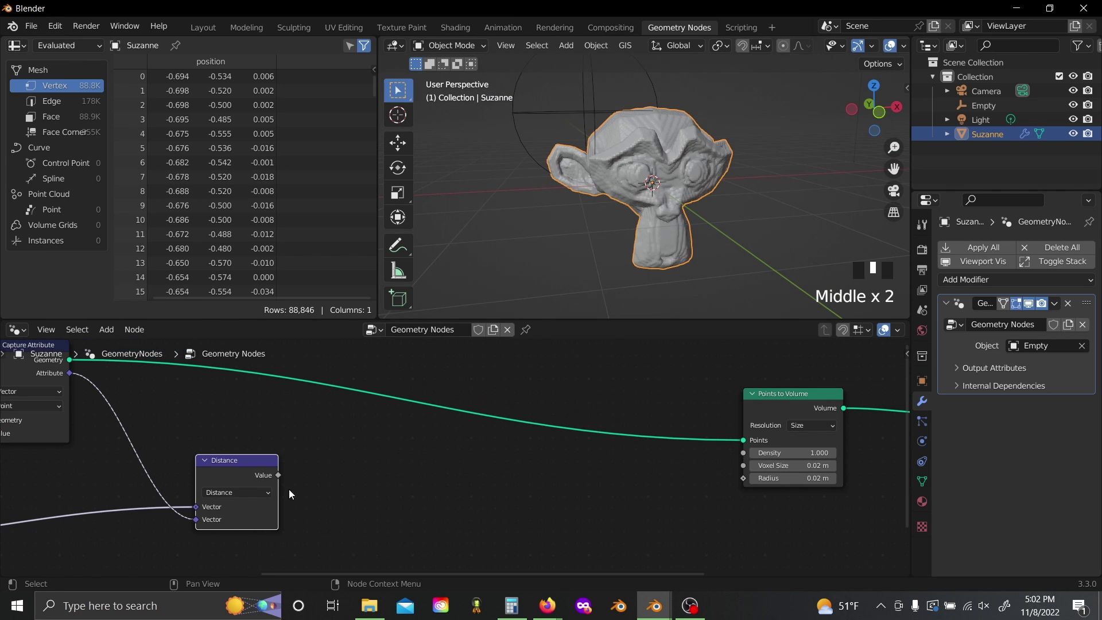
mouse_move(643, 169)
middle_mouse_down("shift")
mouse_move(665, 203)
mouse_move(687, 202)
mouse_move(643, 160)
middle_mouse_up("shift")
scroll(665, 203, "up", 2)
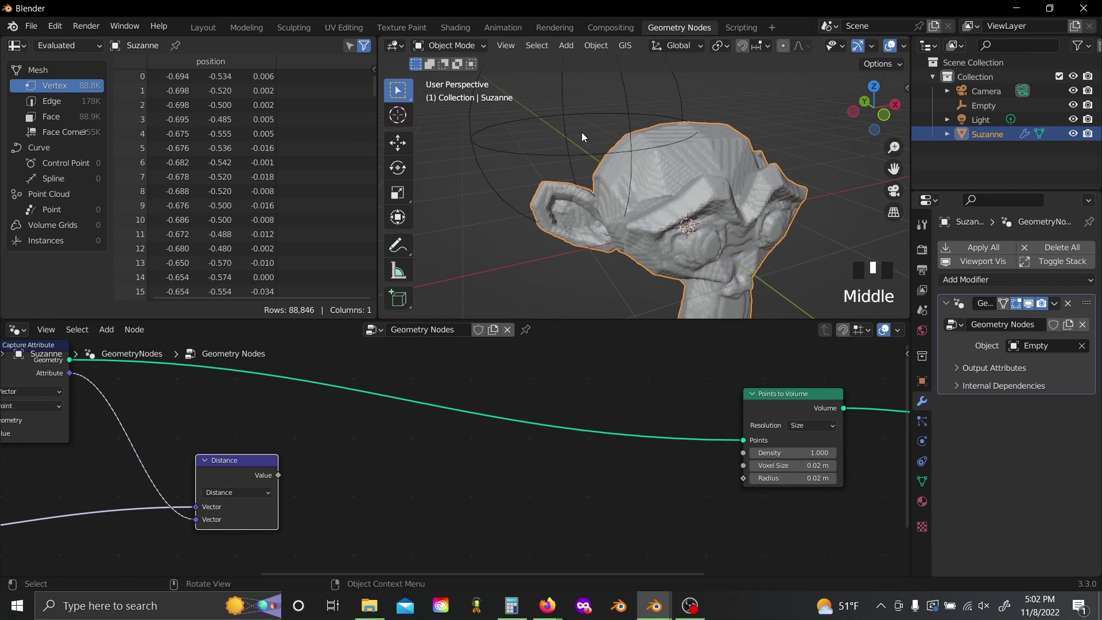
- Add a Math node set to Subtract and place it after the Distance node
left_click(439, 503)
middle_click_drag(398, 499, 408, 475)
key("shift+a")
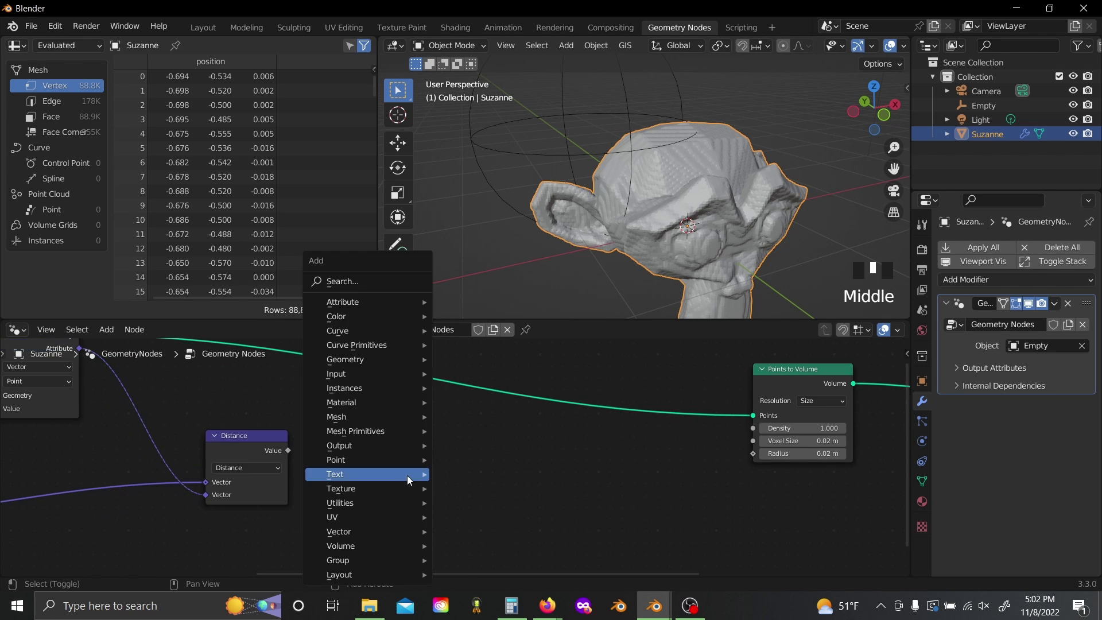
type("sma")
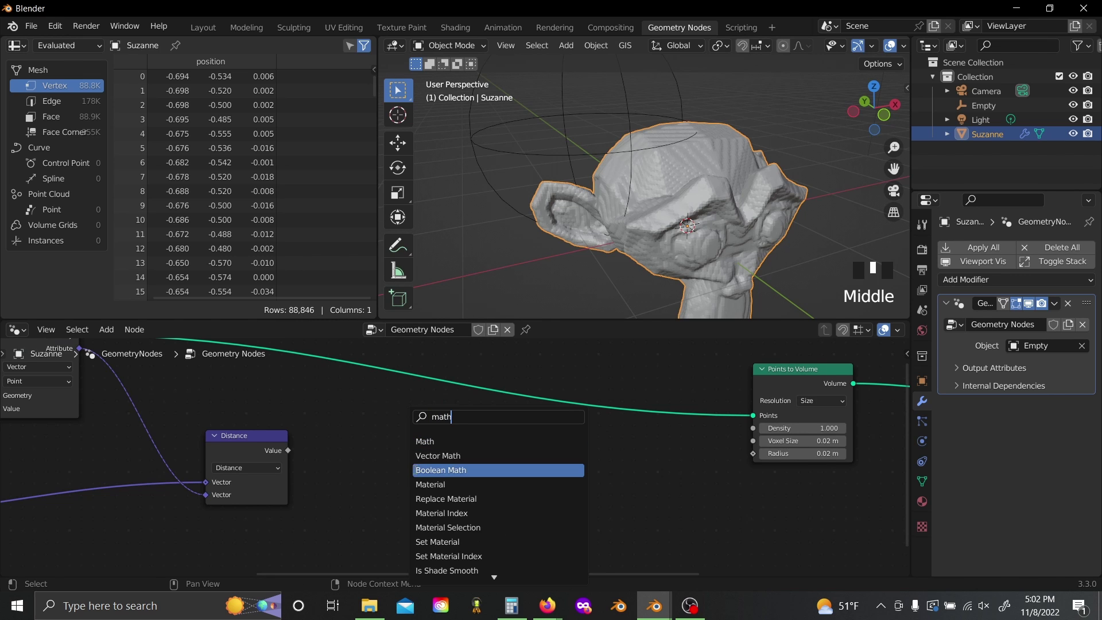
left_click(430, 442)
left_click(426, 374)
middle_click_drag(457, 450, 528, 434)
scroll(517, 428, "up", 4)
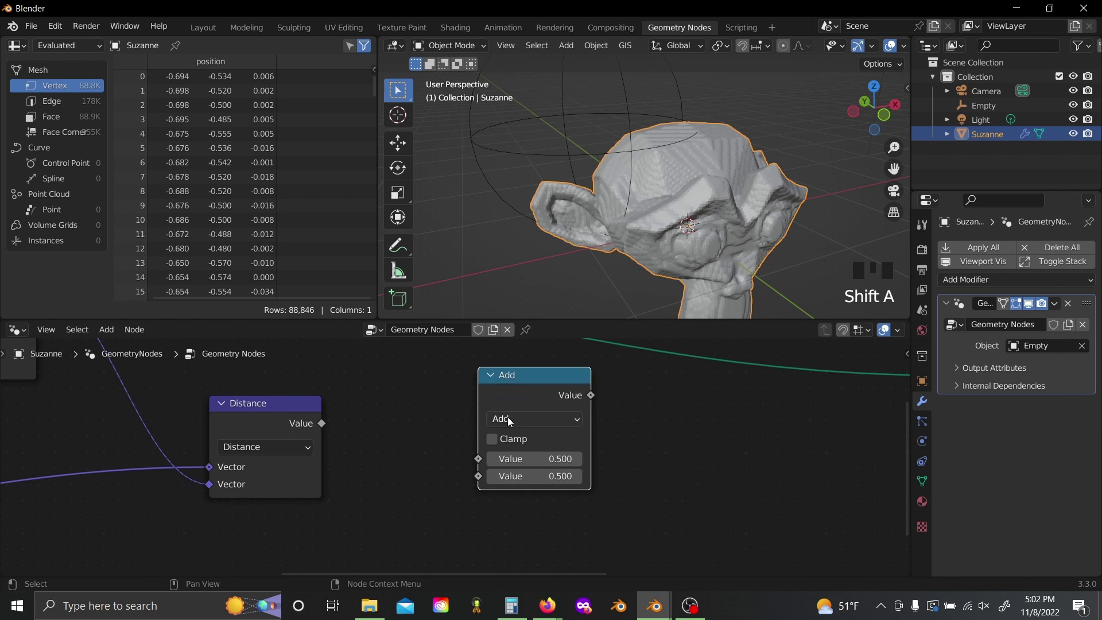
left_click(508, 418)
key("s")
left_click_drag(530, 395, 489, 398)
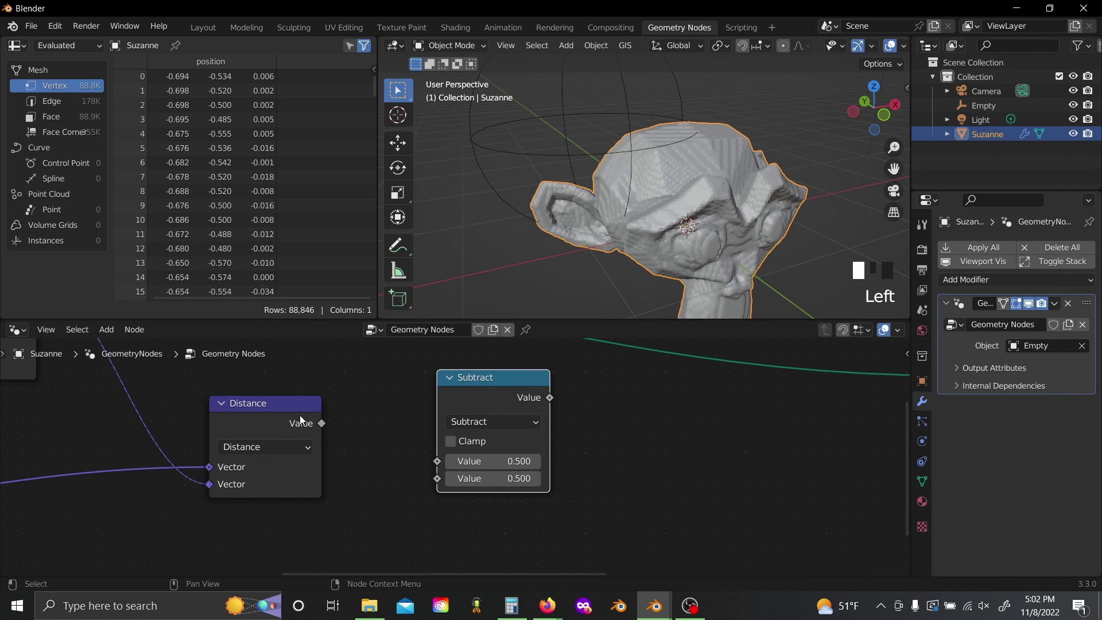
- Connect the Distance node's Value output to Subtract's second Value input and lower the Subtract node slightly
left_click_drag(322, 424, 443, 480)
left_click_drag(495, 398, 489, 434)
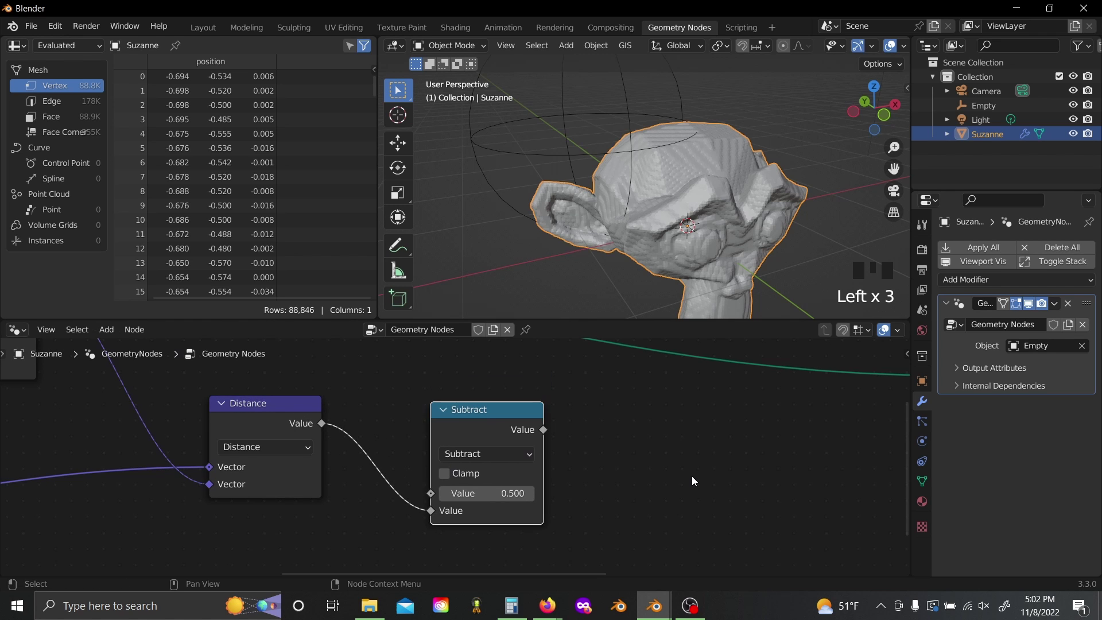
left_click(691, 477)
scroll(625, 474, "down", 1)
middle_click_drag(625, 473, 505, 480)
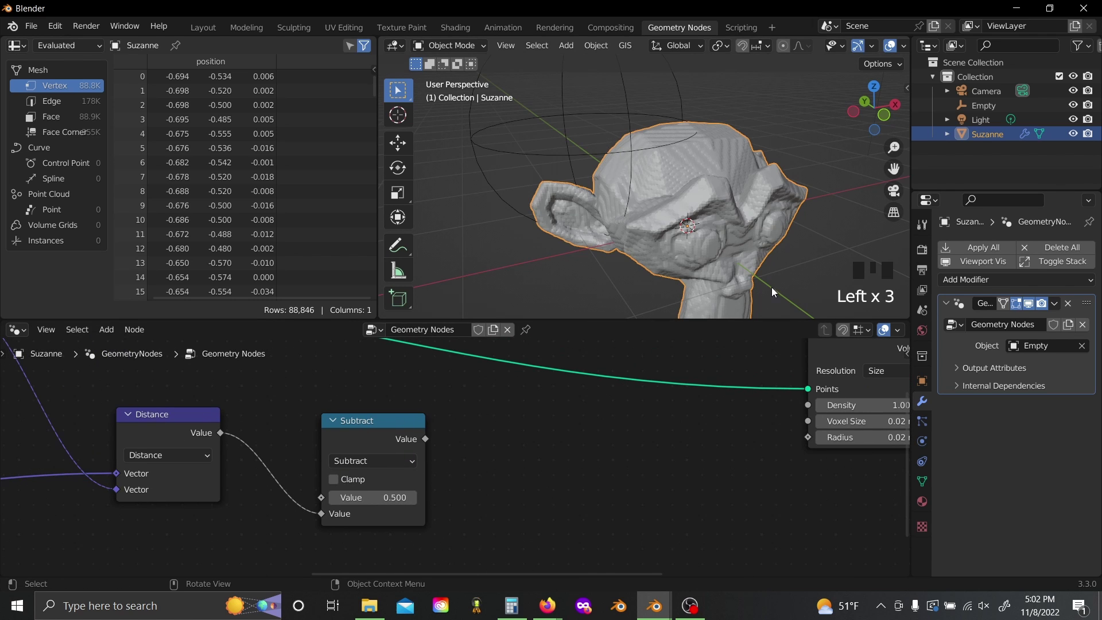
mouse_move(429, 438)
left_mouse_down()
mouse_move(459, 419)
mouse_move(457, 440)
mouse_move(428, 446)
left_mouse_up()
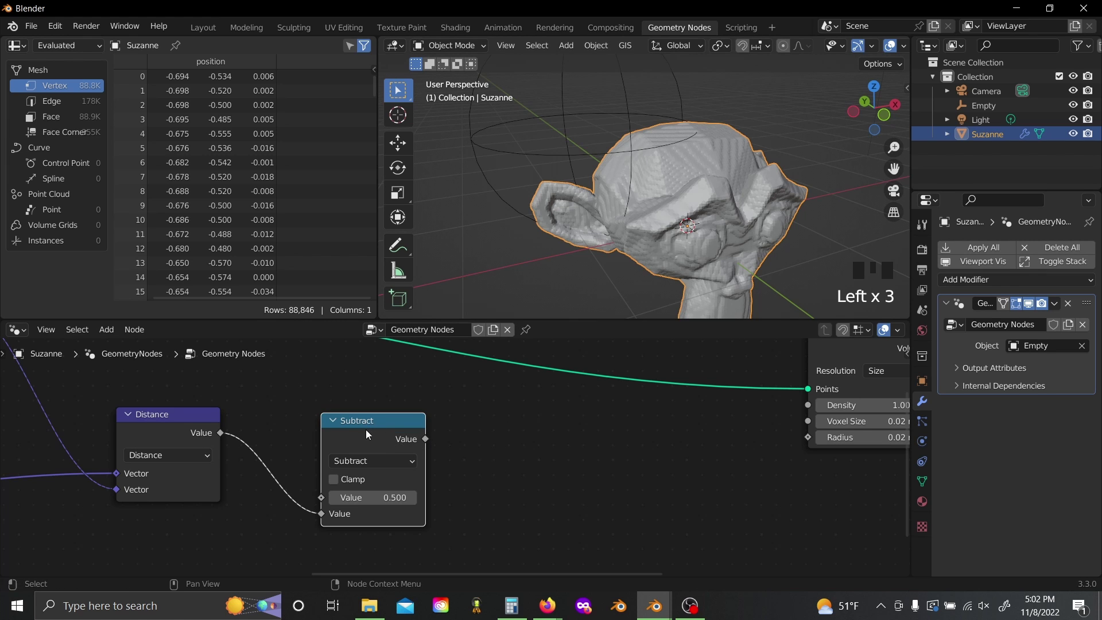
- Move Subtract closer to Distance and duplicate it as a Greater Than node placed after and below it
left_click_drag(366, 430, 316, 428)
key("shift+d")
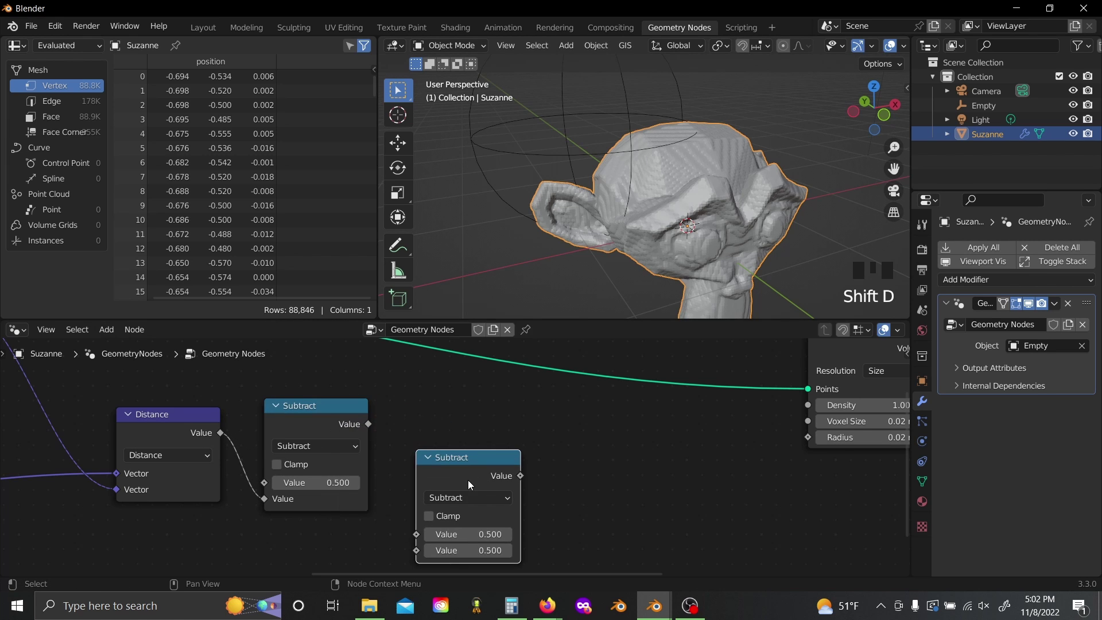
scroll(468, 480, "down", 2)
left_click(428, 488)
middle_click_drag(427, 488, 333, 485)
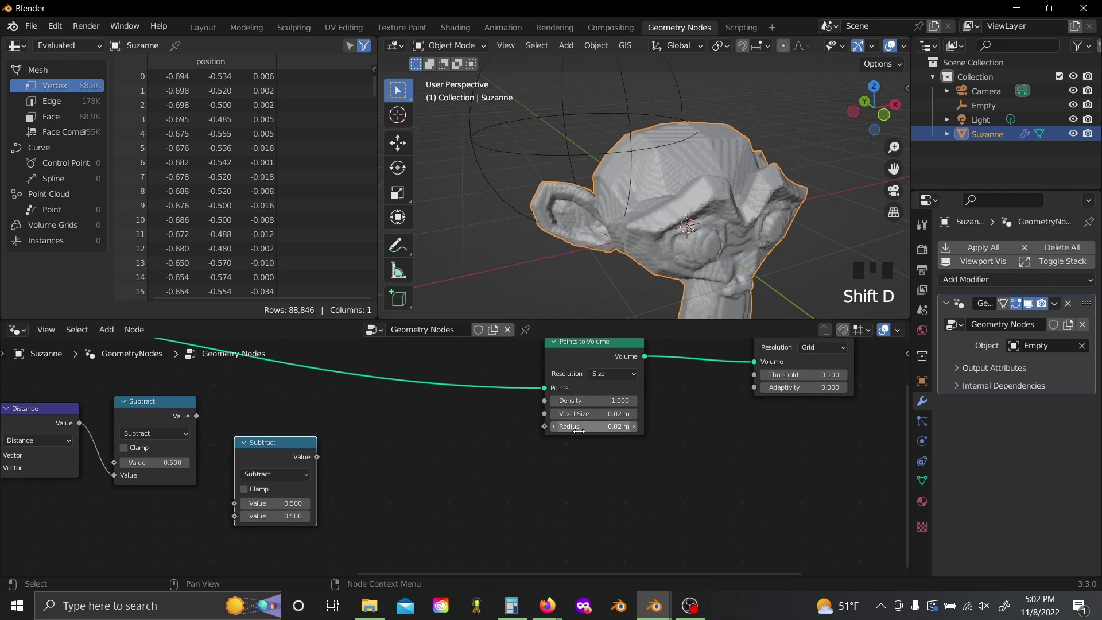
middle_click_drag(394, 474, 503, 474)
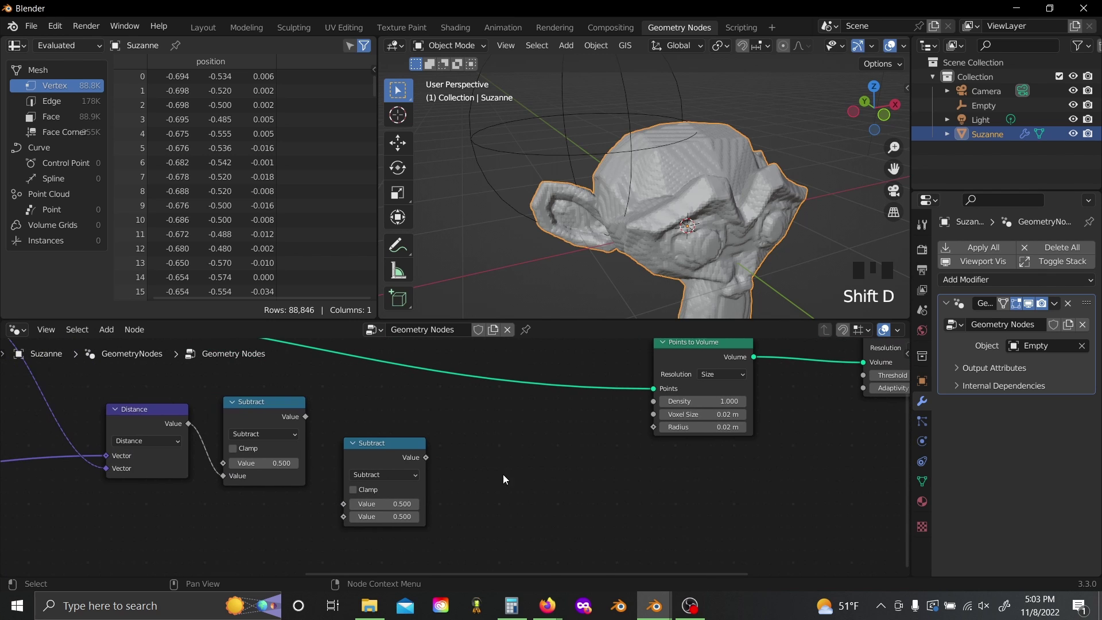
scroll(418, 478, "up", 1)
left_click(393, 480)
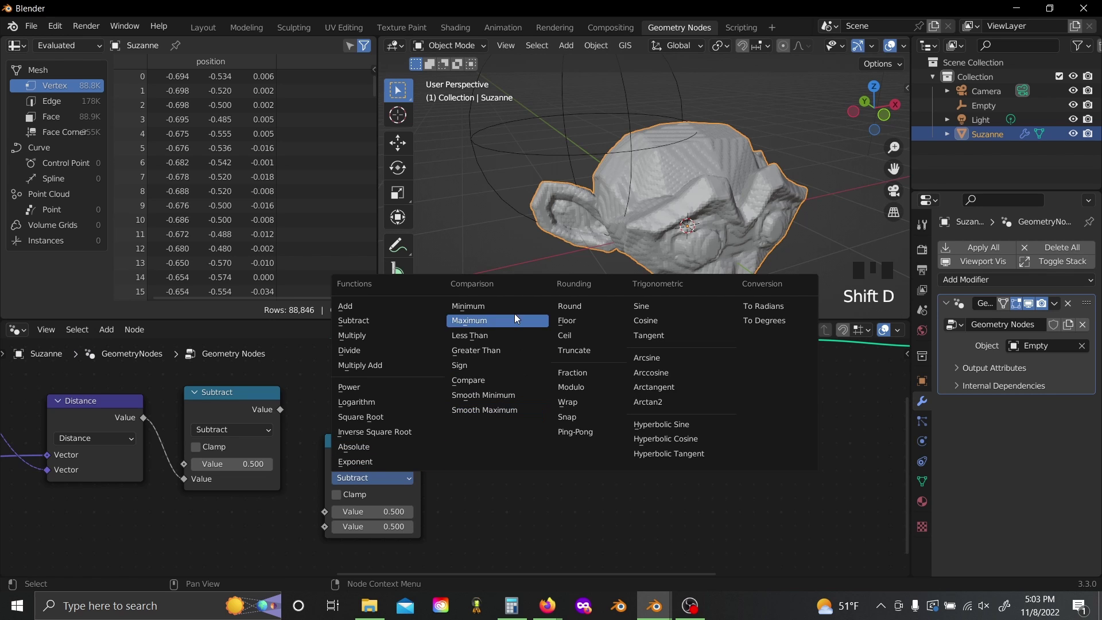
left_click(503, 351)
- Duplicate the Greater Than node, set the copy to Multiply and place it after and above the original
left_click_drag(346, 462, 518, 433)
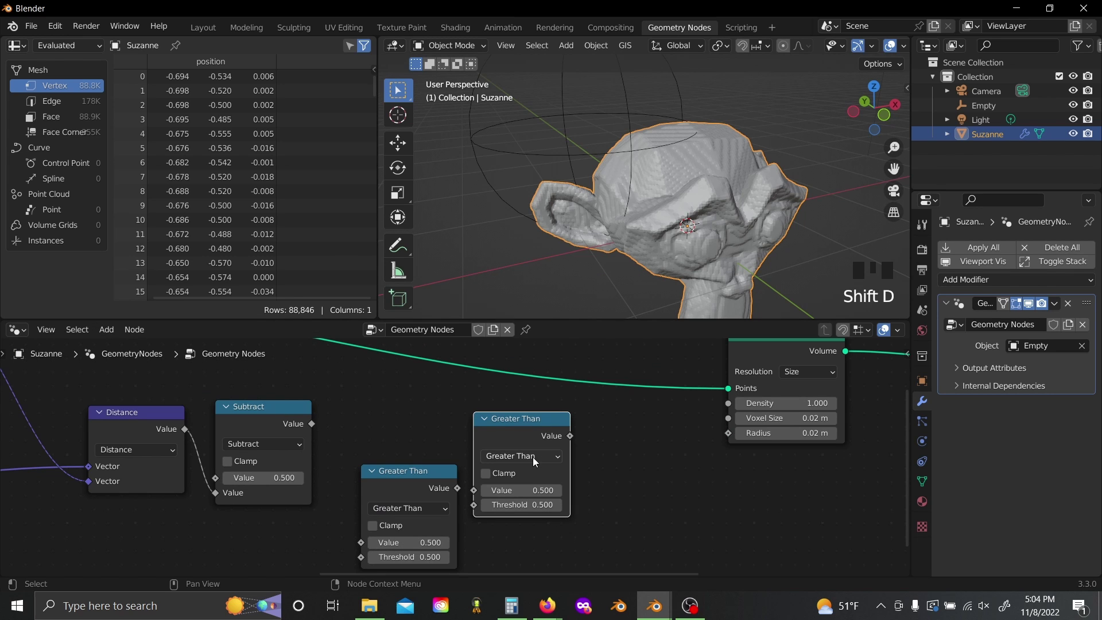
left_click(532, 457)
left_click(505, 304)
left_click_drag(528, 439, 548, 433)
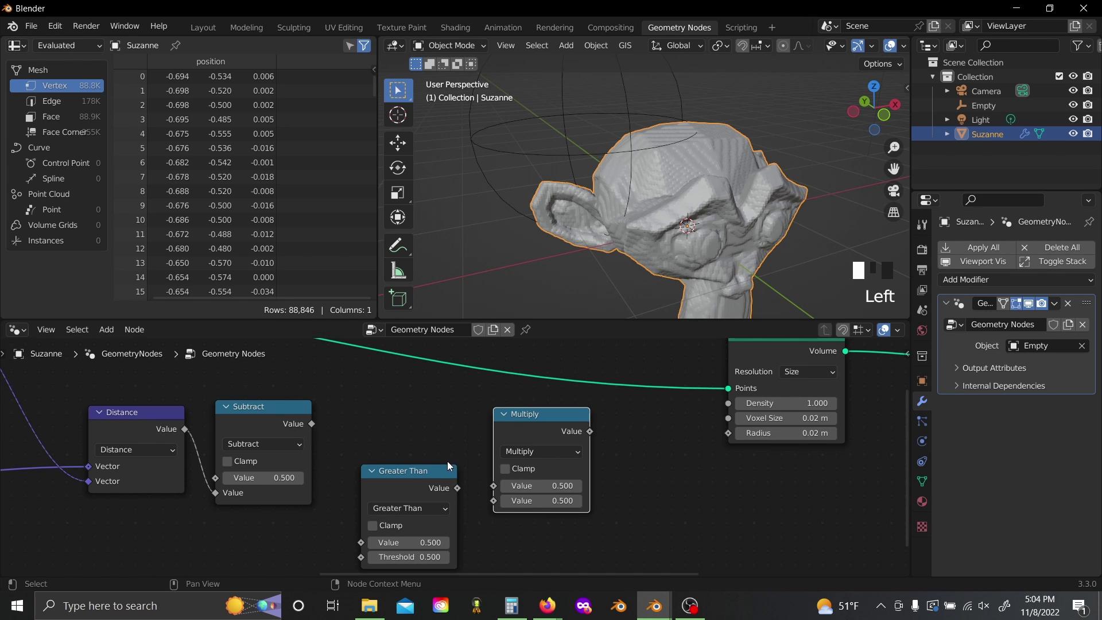
middle_click_drag(447, 460, 491, 454)
- Connect Subtract's output to Greater Than's Value input and set the Threshold to 0
left_click_drag(356, 417, 363, 449)
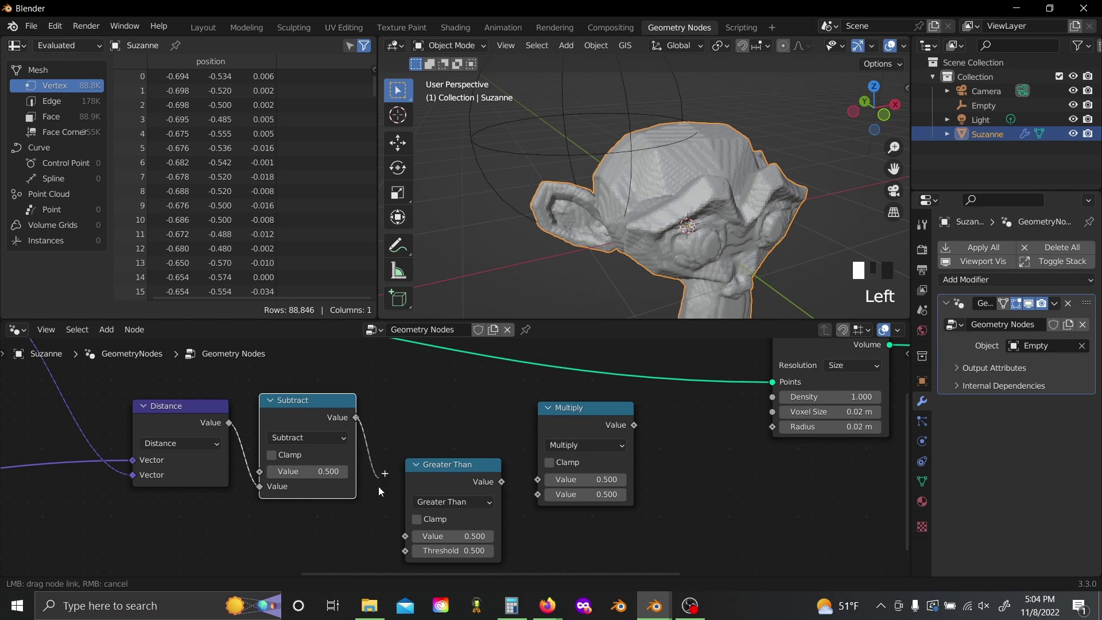
left_click_drag(405, 538, 405, 537)
middle_click_drag(466, 558, 420, 532)
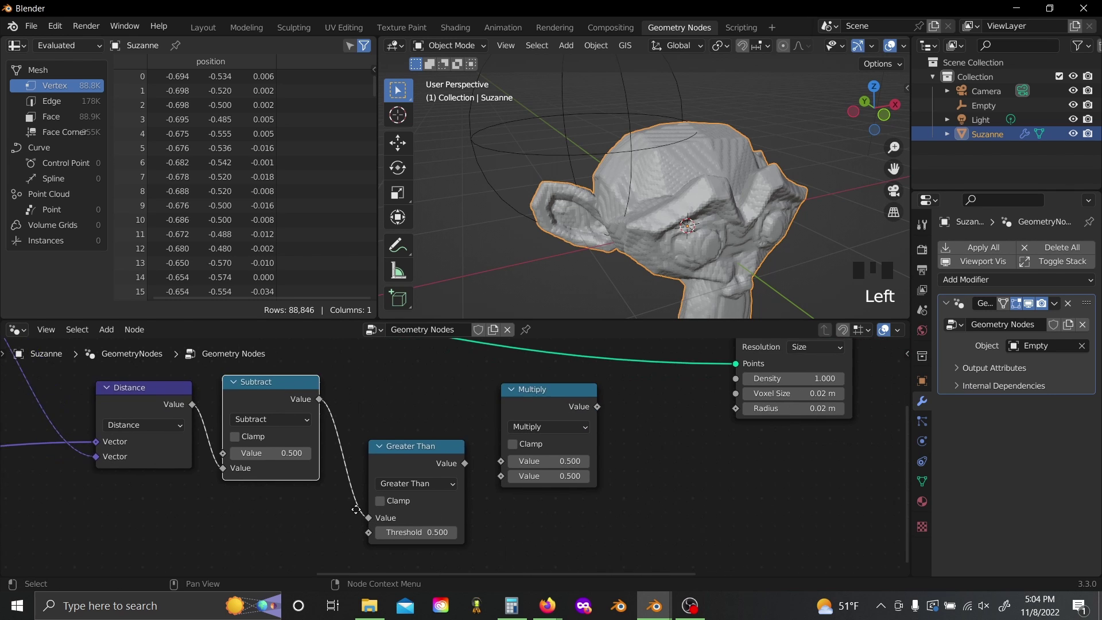
double_click(466, 554)
type("0")
key("Return")
- Connect Subtract's output to Multiply's first Value and Greater Than's output to its second Value
middle_click_drag(479, 499, 456, 539)
scroll(456, 535, "up", 2)
left_click_drag(428, 500, 391, 541)
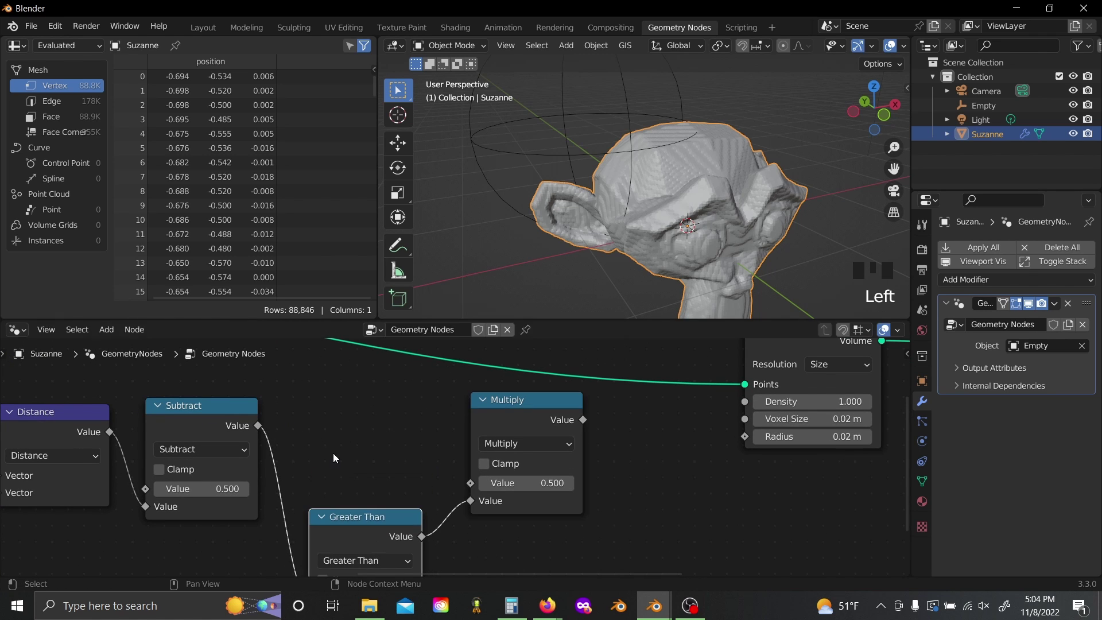
left_click_drag(256, 425, 474, 483)
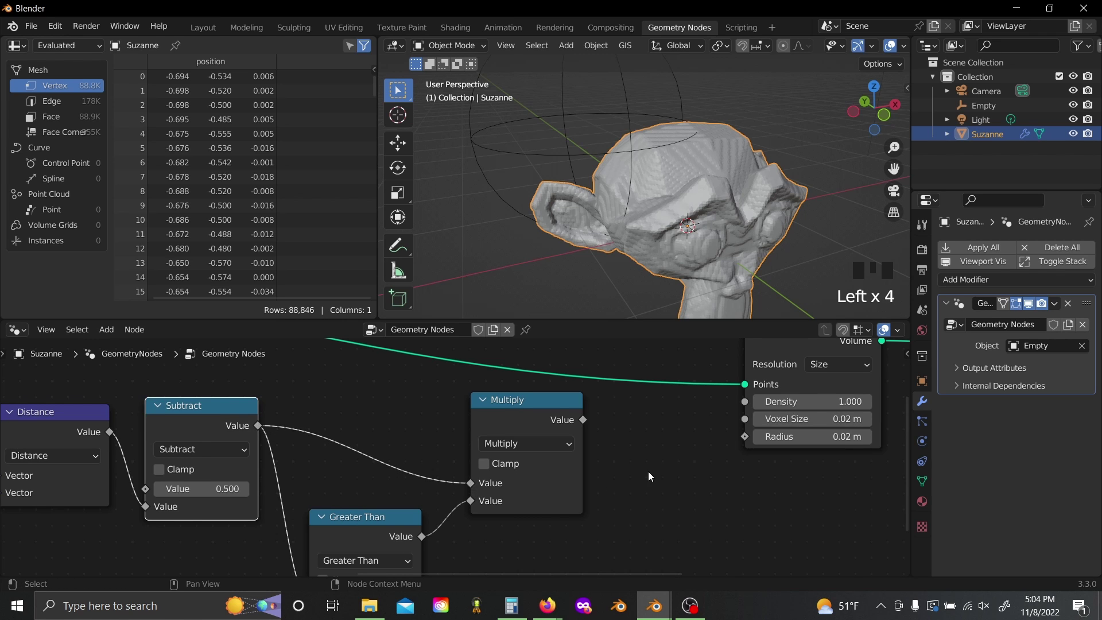
- Move the Points to Volume, Volume to Mesh and Group Output nodes further away from the Multiply node
scroll(648, 471, "down", 1)
middle_click_drag(649, 470, 406, 494)
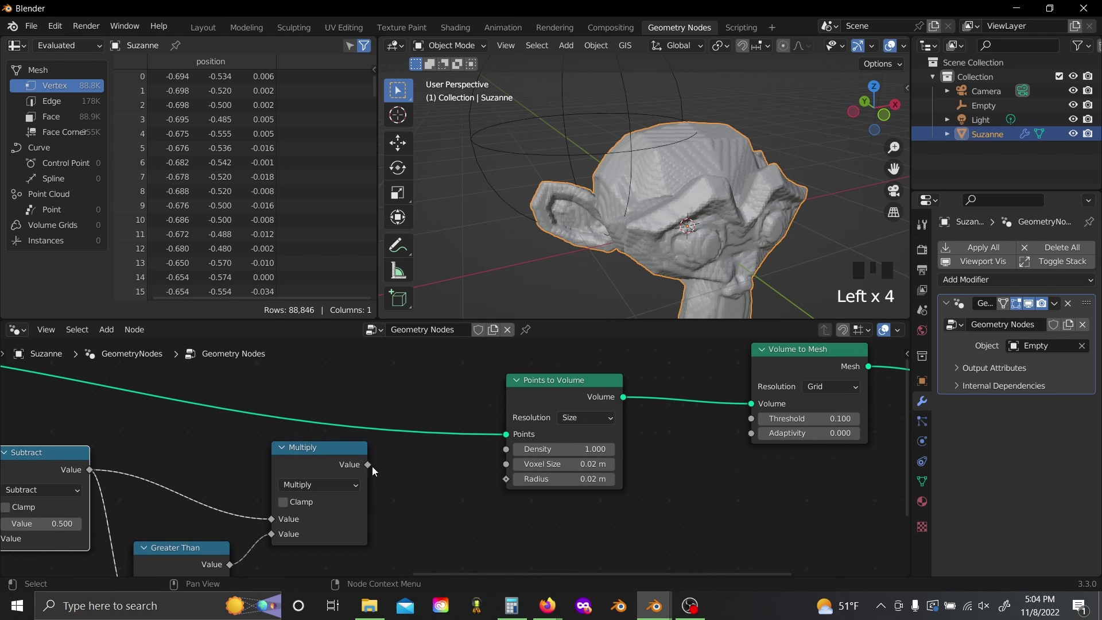
left_click(368, 464)
middle_click_drag(367, 464, 311, 465)
left_click(389, 506)
scroll(427, 451, "down", 4)
middle_click_drag(427, 452, 325, 451)
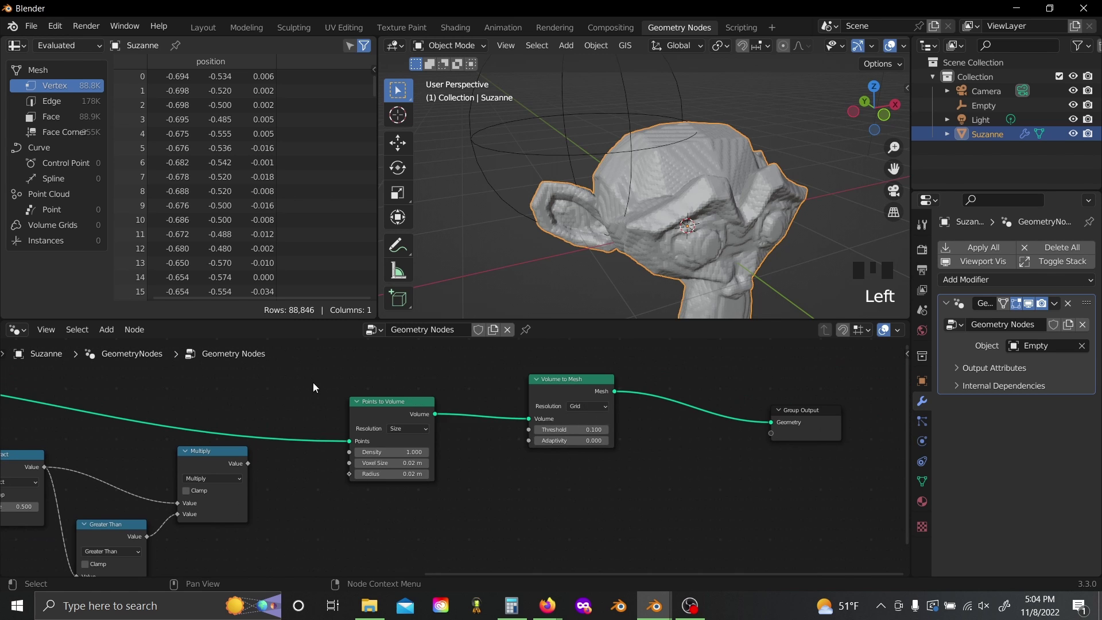
left_click_drag(313, 371, 792, 485)
key("g")
left_click(613, 508)
middle_click_drag(302, 503, 428, 496)
scroll(428, 497, "up", 1)
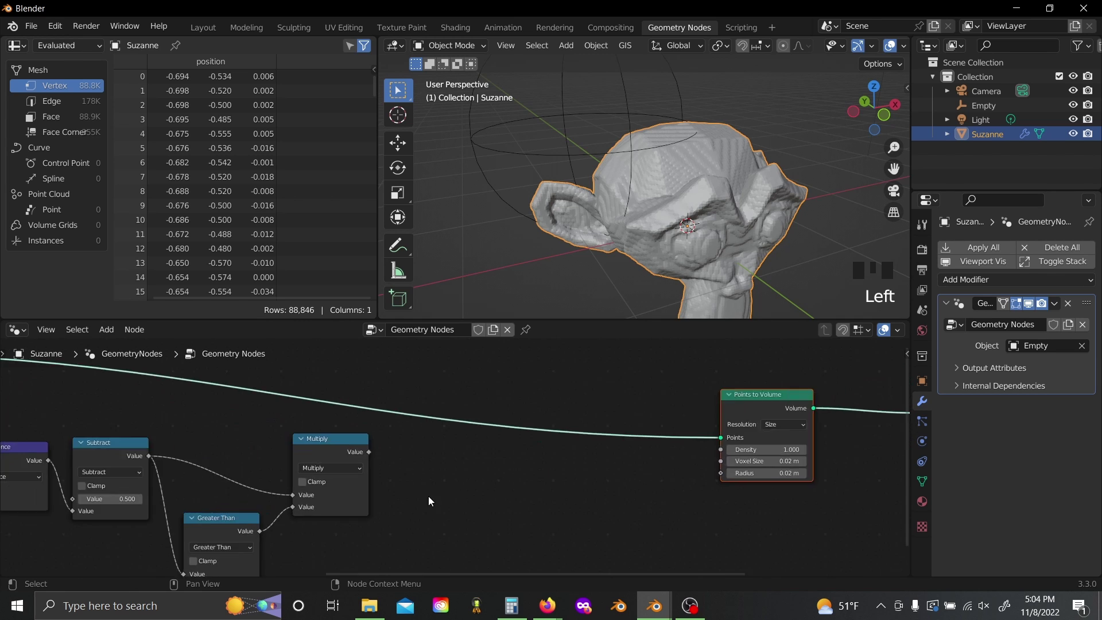
- Duplicate the Multiply node after the original, set the copy to Divide and its second value to 100
scroll(428, 499, "up", 3)
left_click(250, 443)
key("shift+d")
left_click(507, 477)
middle_click_drag(508, 506, 508, 479)
left_click(508, 480)
left_click(477, 326)
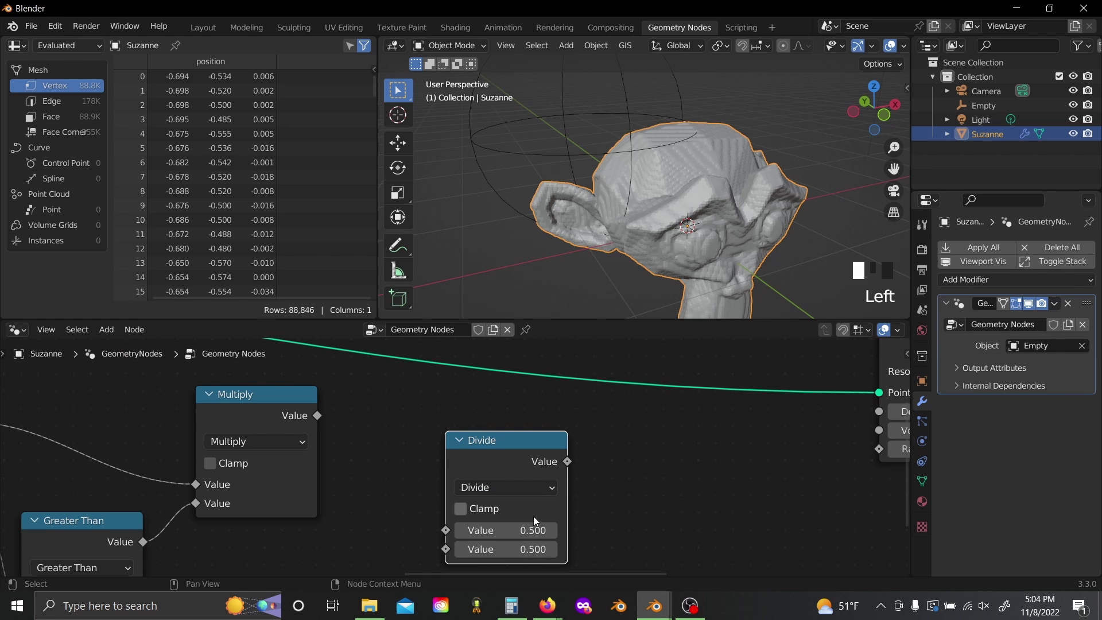
left_click(520, 551)
type("100")
key("Return")
- Connect Multiply's output to Divide's first Value and Divide's output to the Points to Volume Radius
left_click_drag(450, 460, 451, 432)
left_click_drag(318, 416, 449, 497)
middle_click_drag(535, 495, 294, 510)
left_click_drag(327, 448, 647, 468)
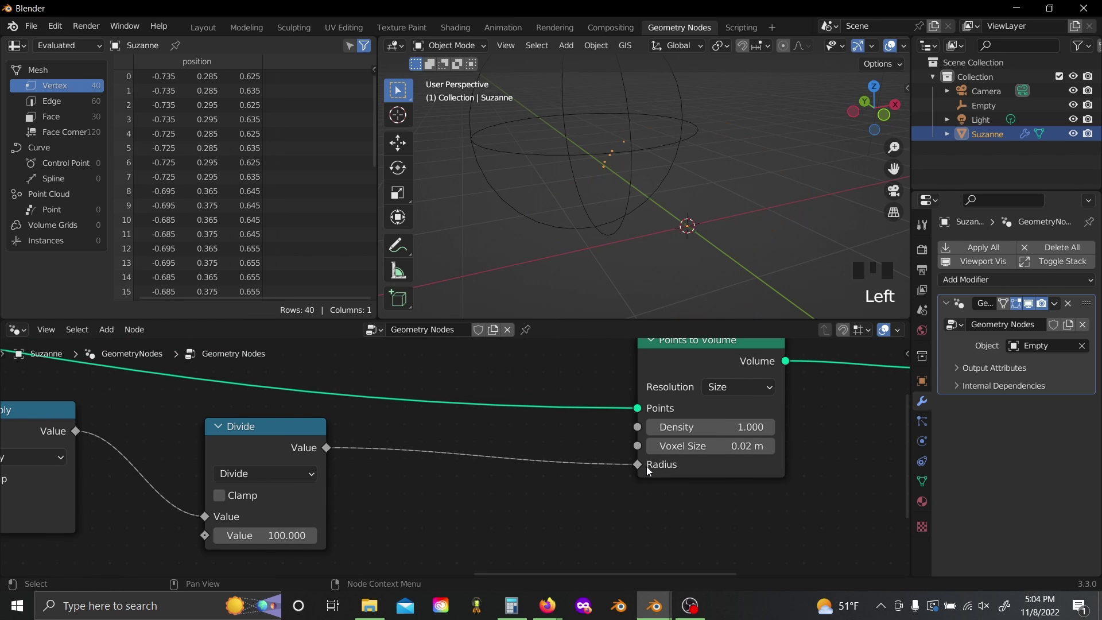
- Duplicate the Divide node, place the copy before Points to Volume and set it to Multiply
middle_click_drag(409, 489, 550, 478)
scroll(459, 451, "down", 1)
left_click(412, 435)
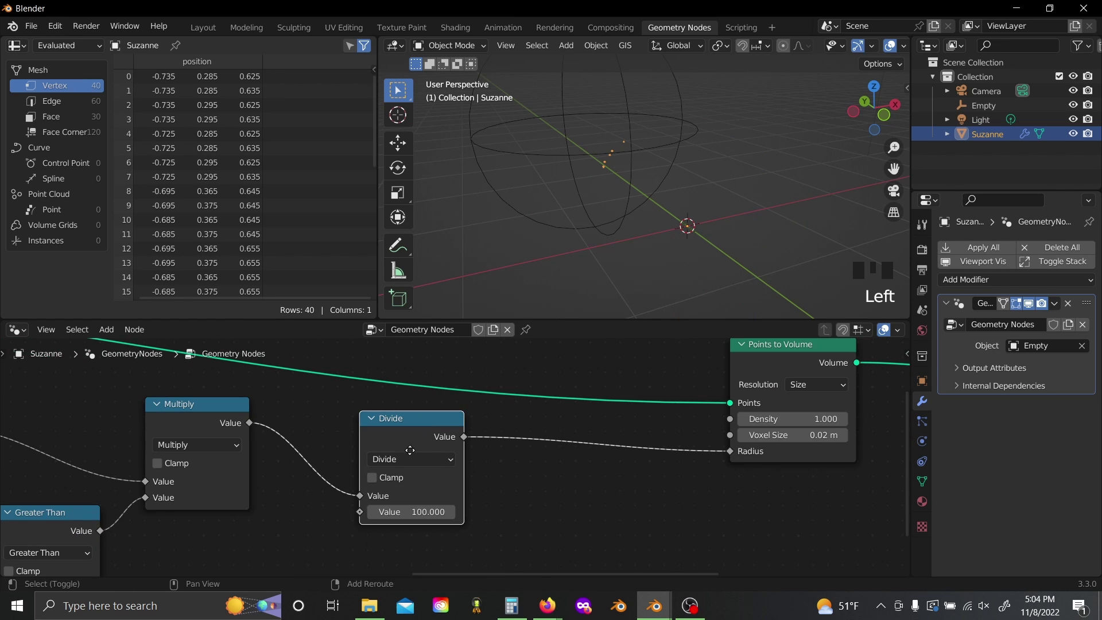
key("shift+d")
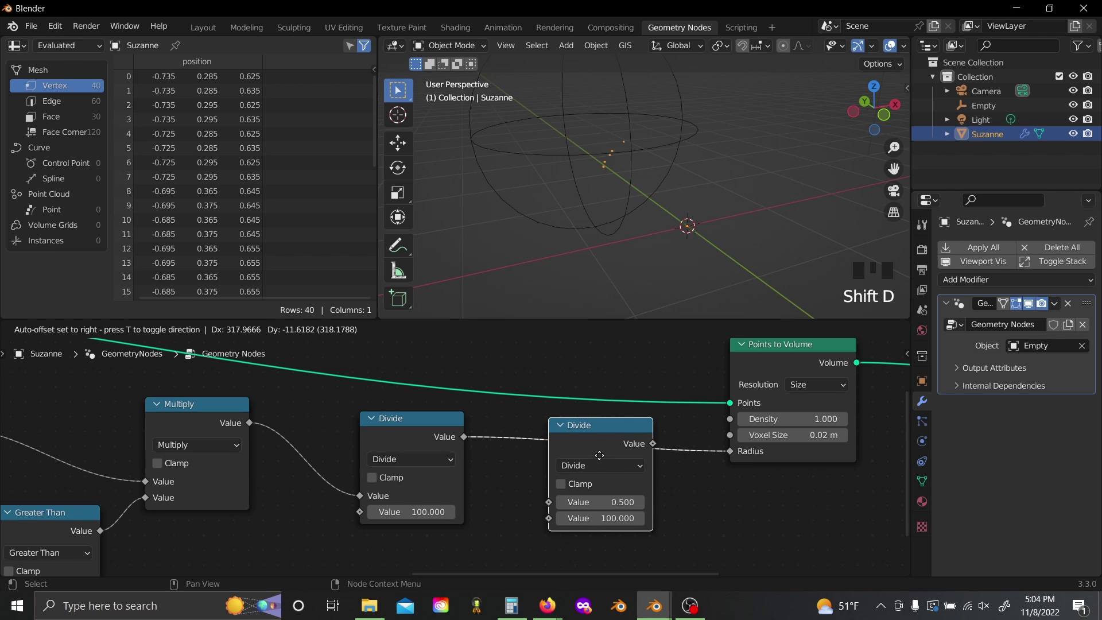
left_click(604, 511)
left_click(603, 512)
left_click(143, 361)
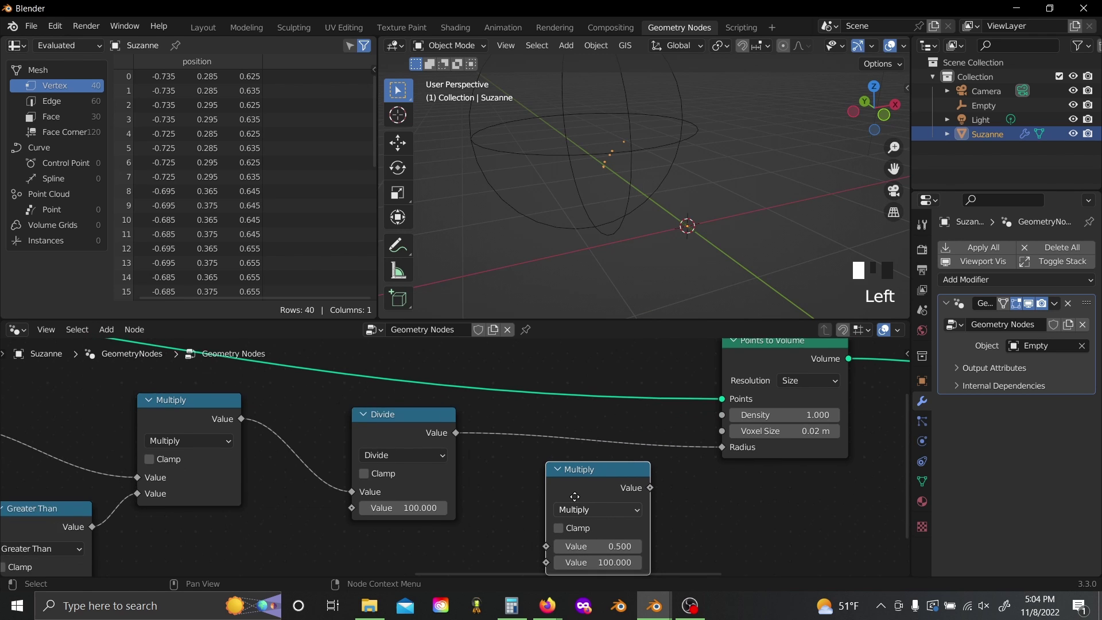
- Set the new Multiply node's second value to 4 and insert it between Divide and the Points to Volume Radius
middle_click_drag(575, 496, 558, 482)
left_click(592, 546)
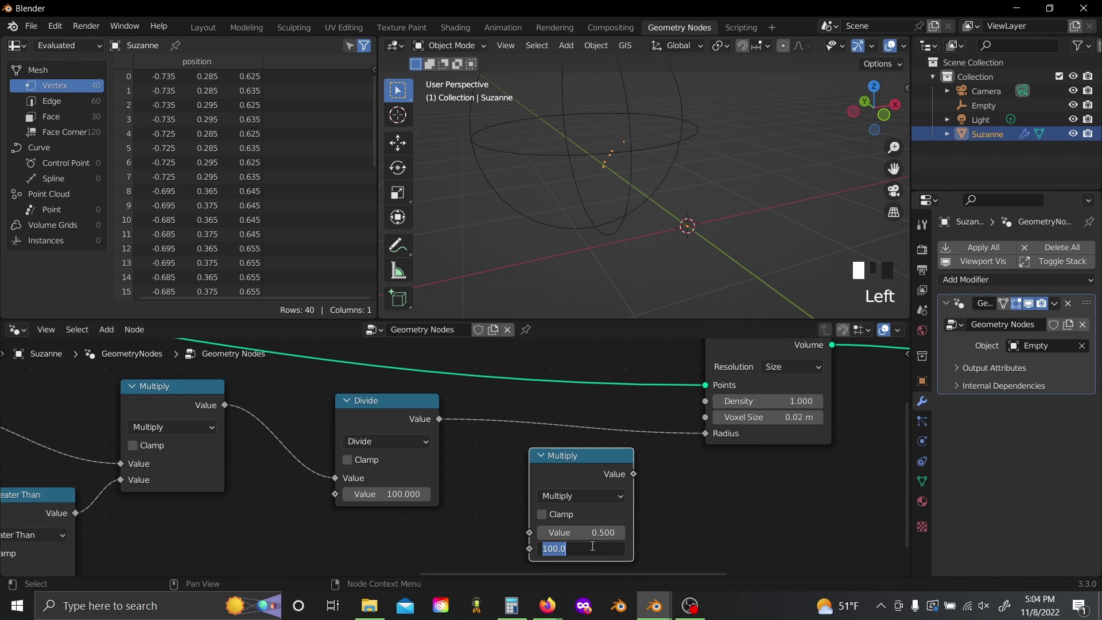
left_click(668, 538)
left_click_drag(591, 459, 603, 418)
left_click(715, 538)
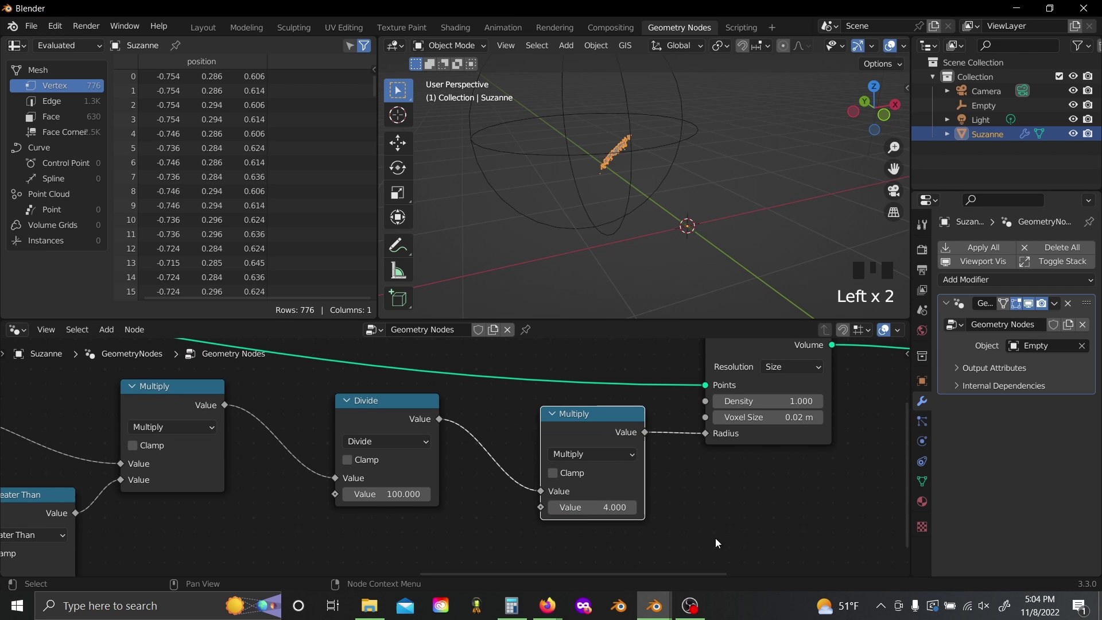
middle_click_drag(660, 246, 718, 222)
scroll(696, 211, "up", 5)
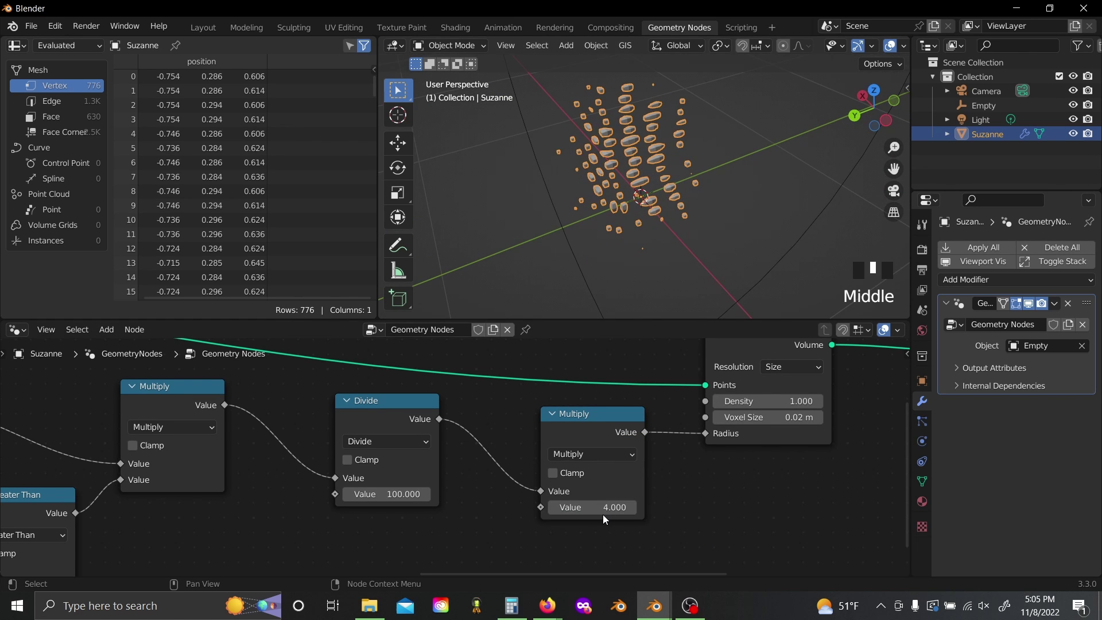
mouse_move(600, 510)
left_mouse_down()
mouse_move(655, 510)
mouse_move(602, 510)
left_mouse_up()
- Add a Group Input node and place it below the Divide node
middle_click_drag(664, 509, 510, 482)
key("shift+a")
type("gr")
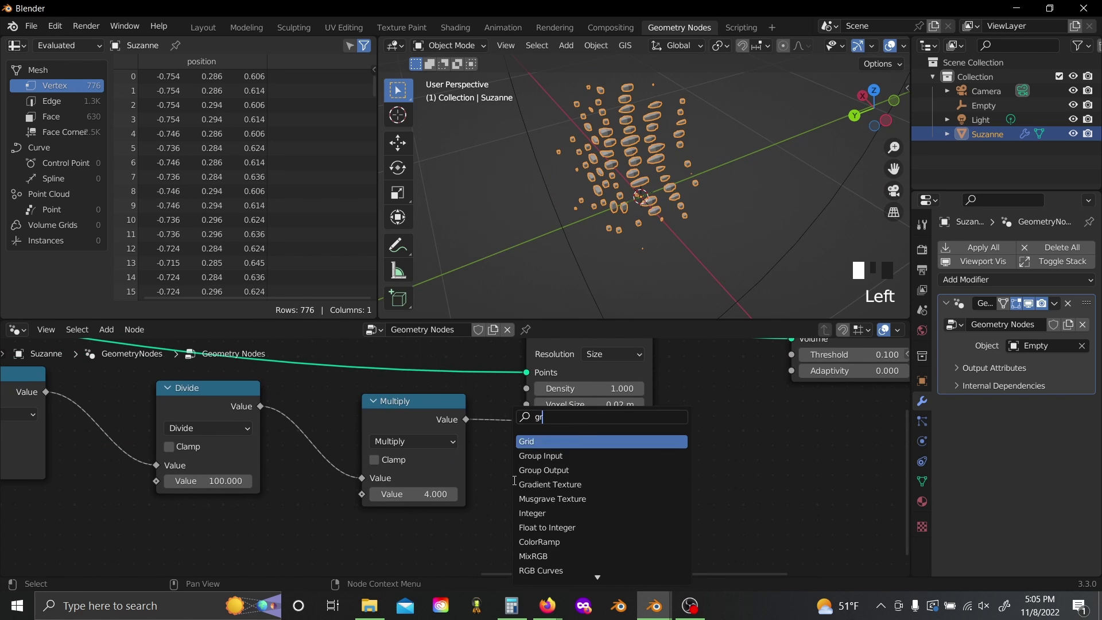
left_click(523, 452)
left_click(127, 479)
middle_click_drag(196, 472, 254, 405)
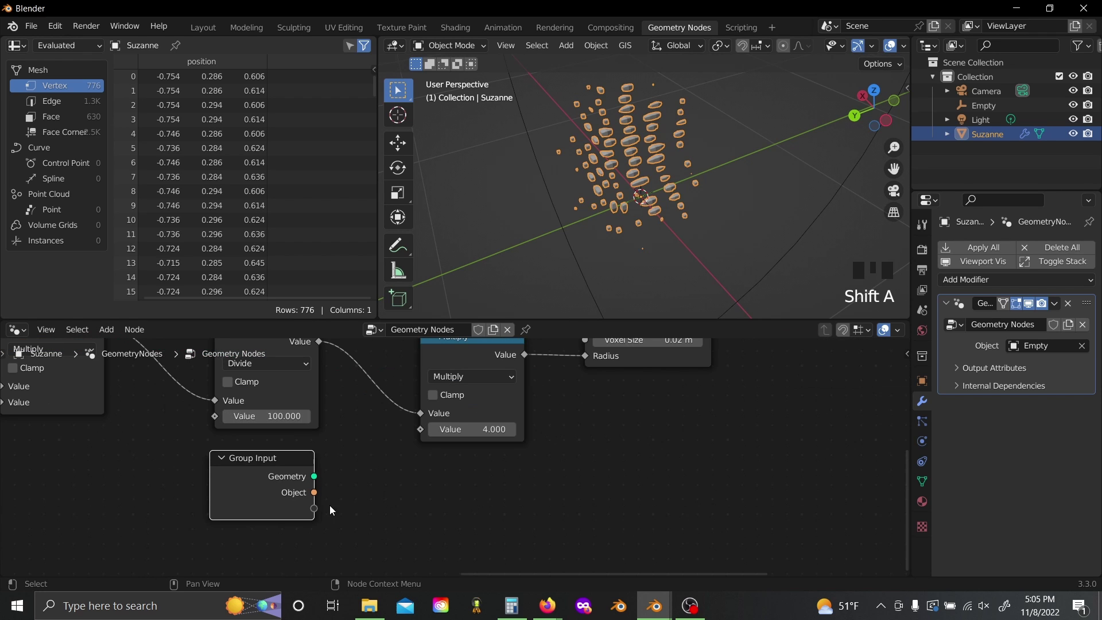
- Expose the last Multiply node's second value as a modifier input by linking Group Input's empty socket to it
left_click_drag(314, 511, 373, 502)
left_click_drag(415, 439, 420, 429)
mouse_move(1043, 356)
left_mouse_down()
mouse_move(1099, 357)
mouse_move(1042, 356)
left_mouse_up()
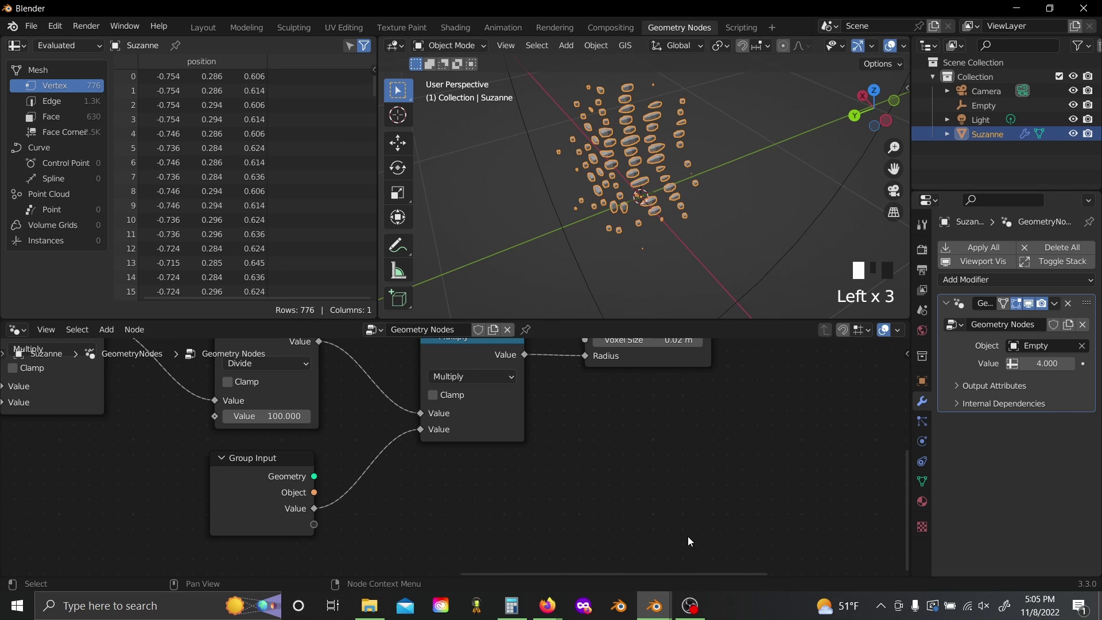
- Move the Points to Volume, Volume to Mesh and Group Output nodes well beyond the last Multiply node
scroll(680, 471, "down", 4)
middle_click_drag(490, 470, 294, 470)
left_click_drag(230, 377, 594, 480)
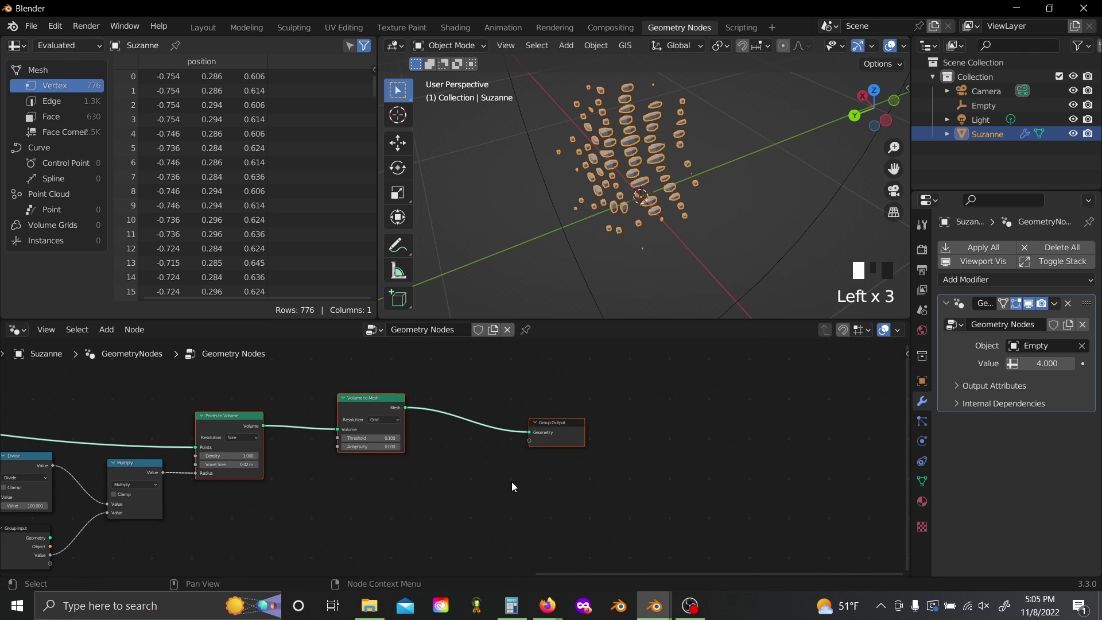
key("g")
left_click(728, 464)
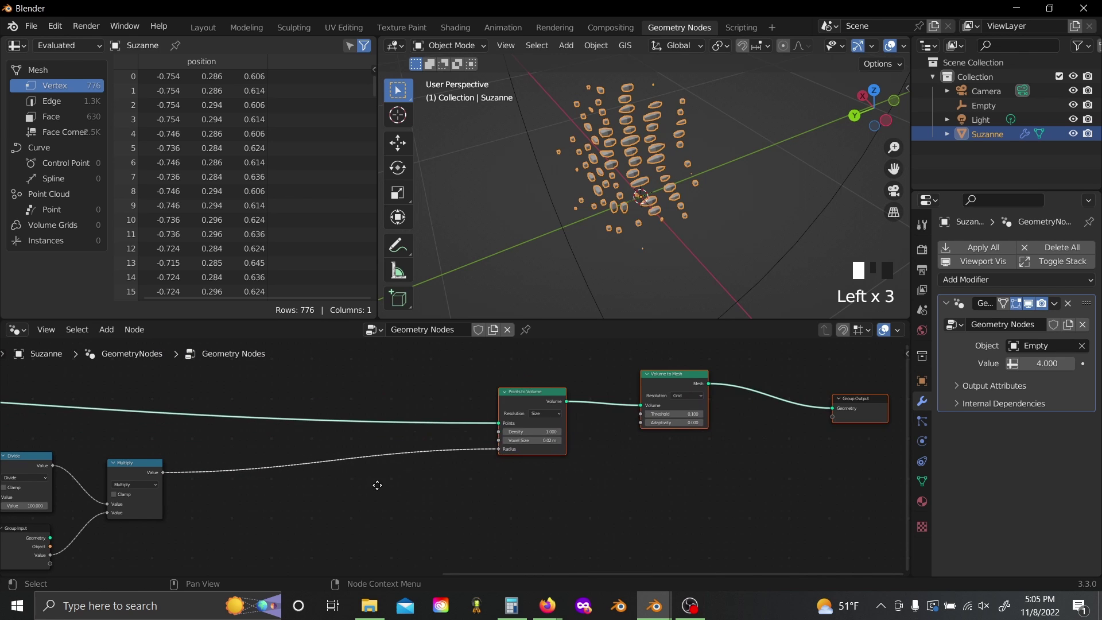
- Move the Divide, Group Input and last Multiply nodes together toward Points to Volume, leaving a gap after the earlier Multiply node
middle_click_drag(376, 484, 521, 462)
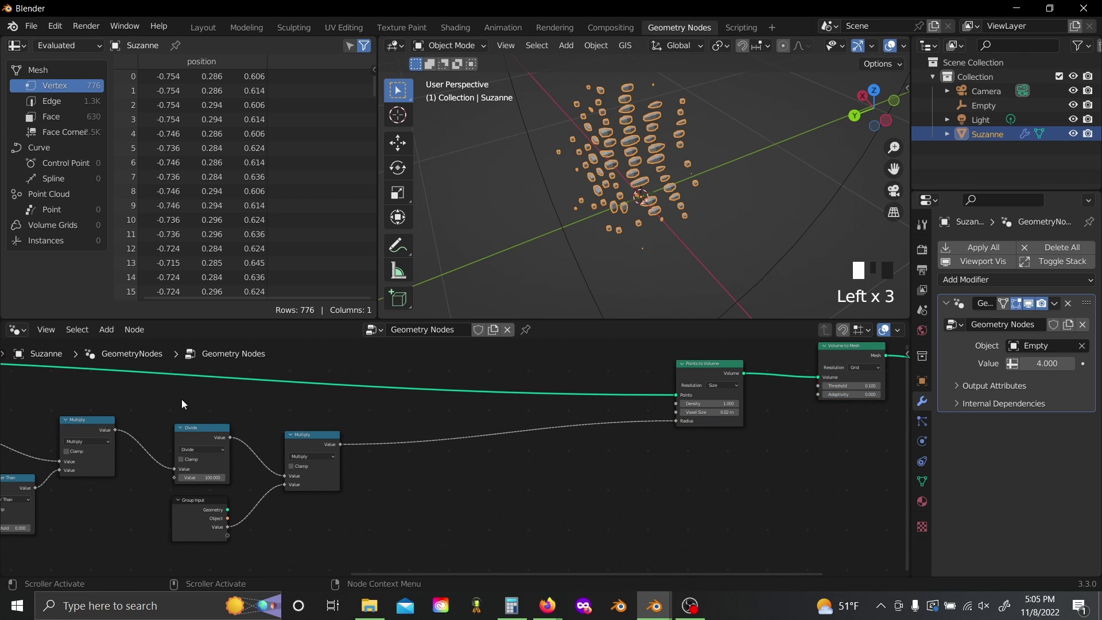
left_click_drag(181, 404, 341, 529)
key("g")
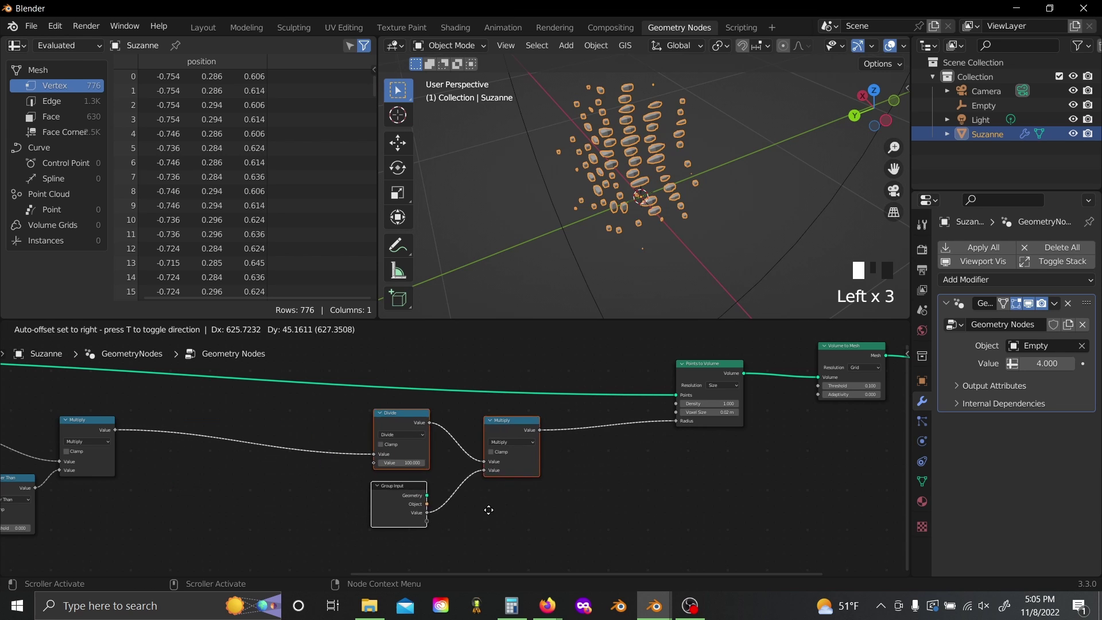
left_click(546, 509)
left_click(294, 505)
- Add a Float Curve node and insert it on the link between the earlier Multiply node and Divide
middle_click_drag(294, 505, 524, 487)
key("shift+a")
left_click(455, 490)
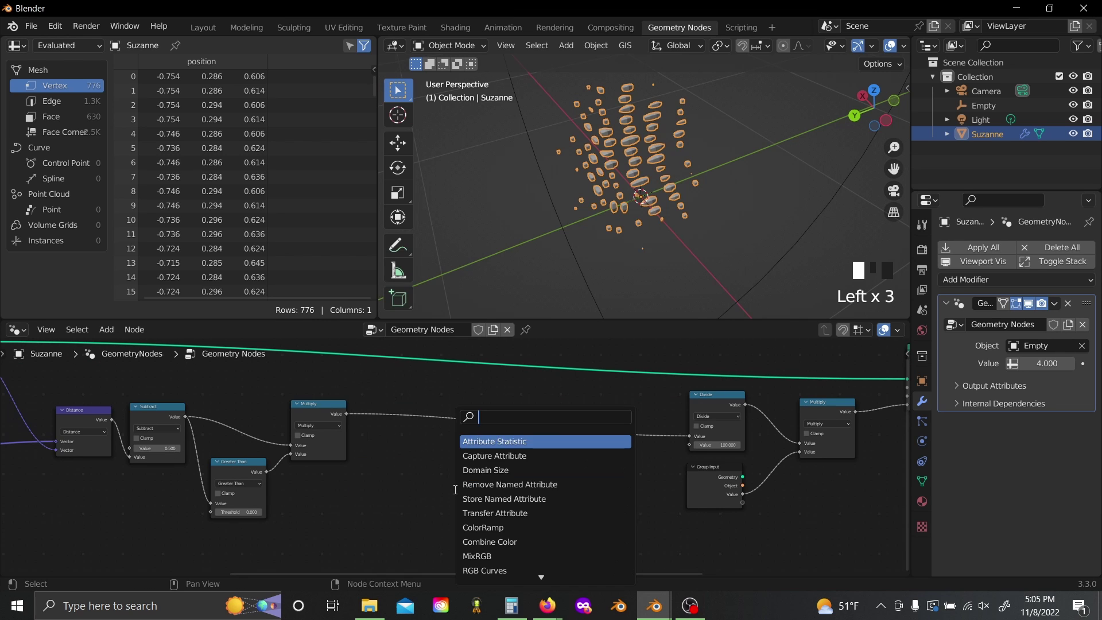
type("flo")
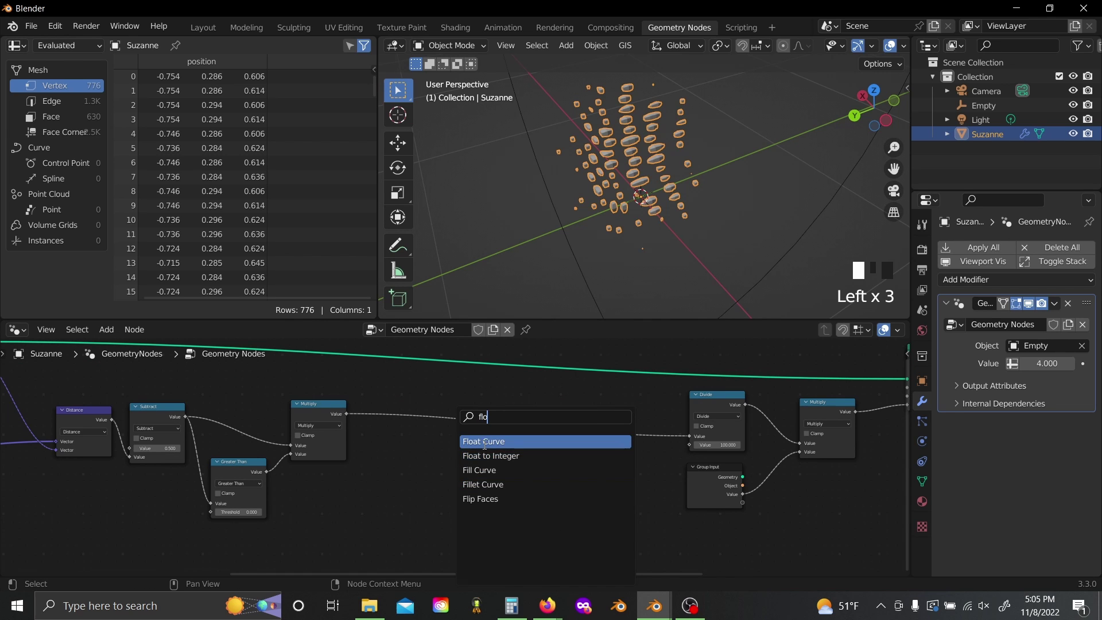
left_click(485, 444)
left_click(450, 392)
- Add a point to the Float Curve, give it auto-clamped handles and place it at 0.1163, 0.8750
middle_click_drag(495, 493, 497, 466)
scroll(519, 459, "up", 4)
left_click(508, 457)
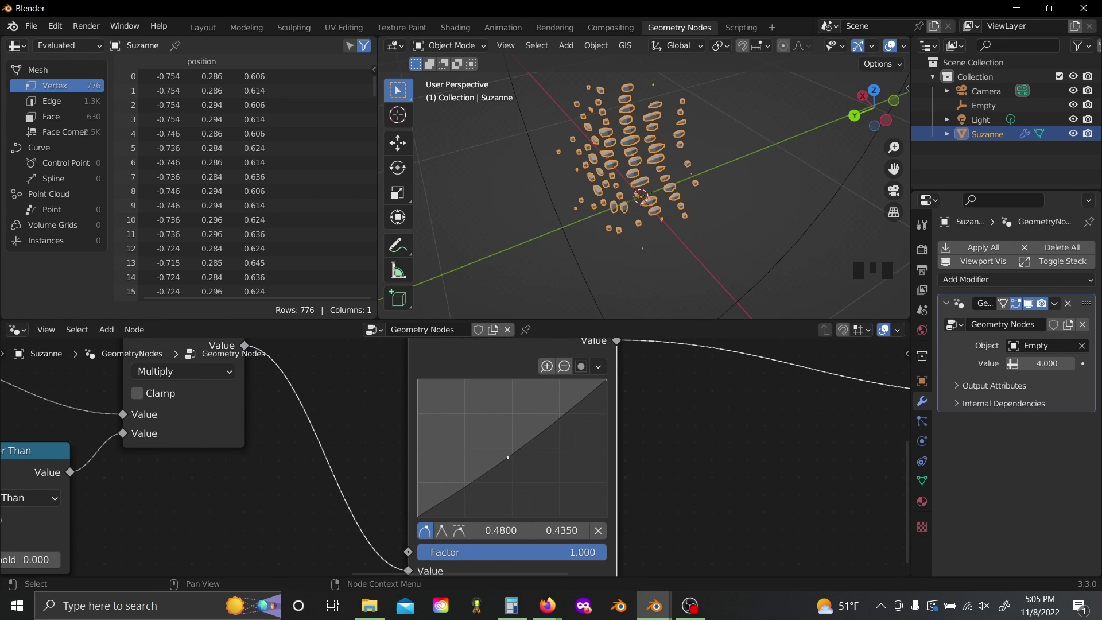
left_click_drag(508, 457, 465, 425)
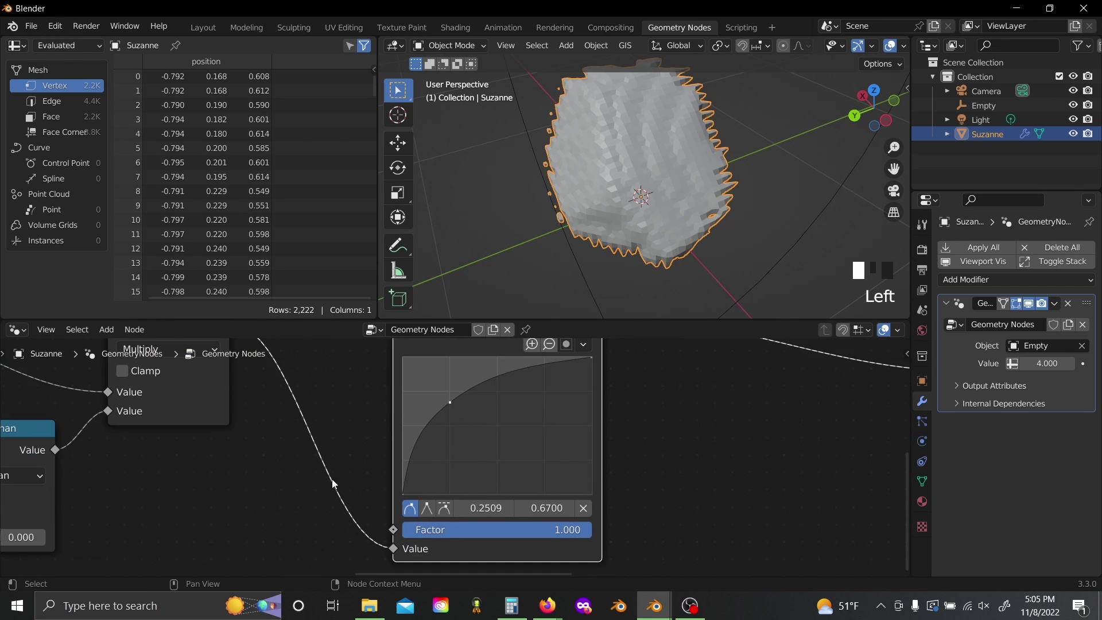
left_click(443, 507)
middle_click_drag(287, 419, 283, 457)
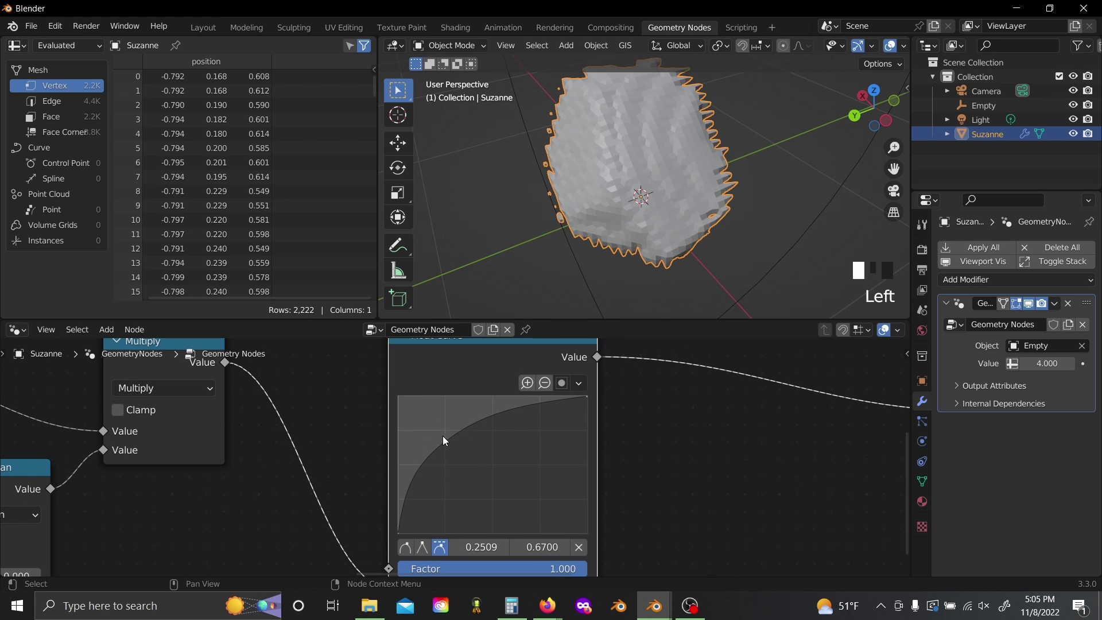
left_click_drag(444, 441, 419, 412)
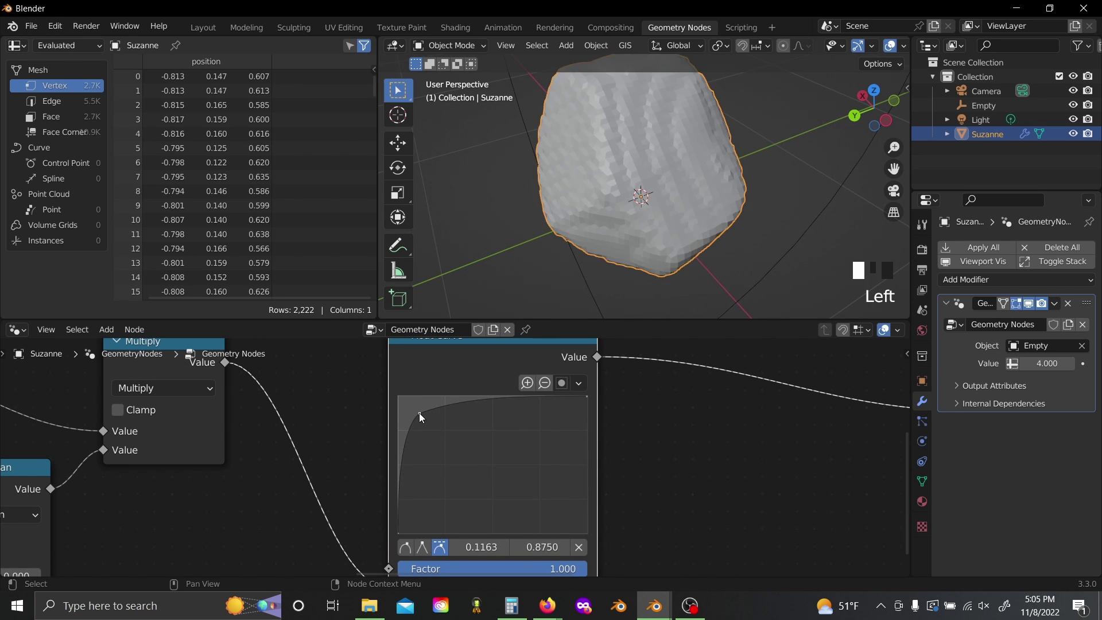
- Examine the generated mesh from several angles and review the node chain back to the Subtract node's first value
middle_click_drag(718, 249, 628, 146)
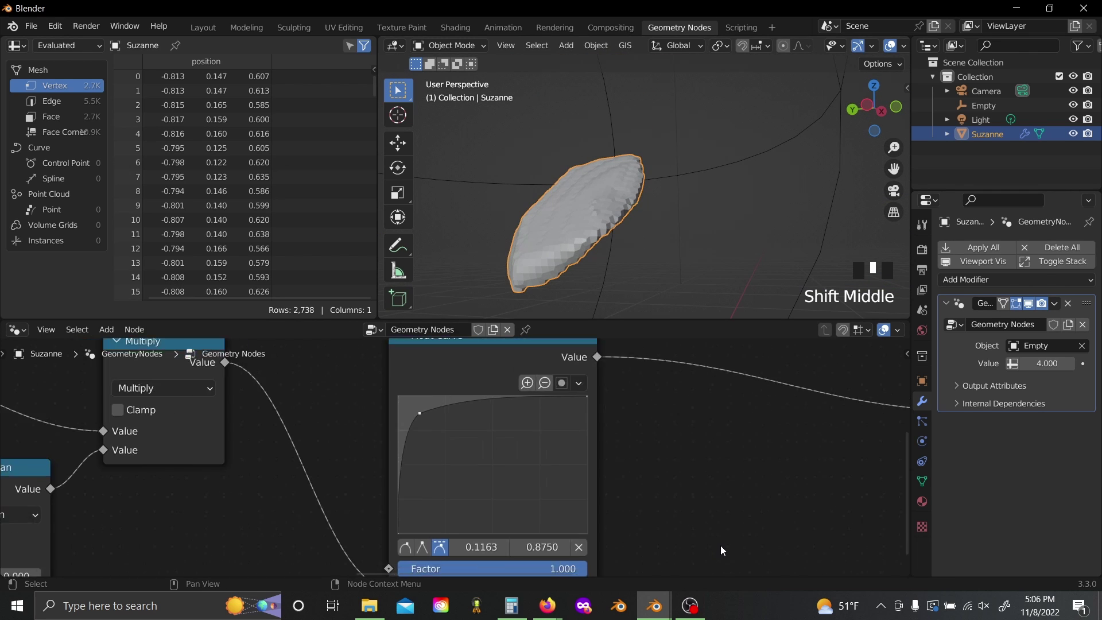
scroll(721, 545, "down", 4)
middle_click_drag(720, 546, 489, 545, "shift")
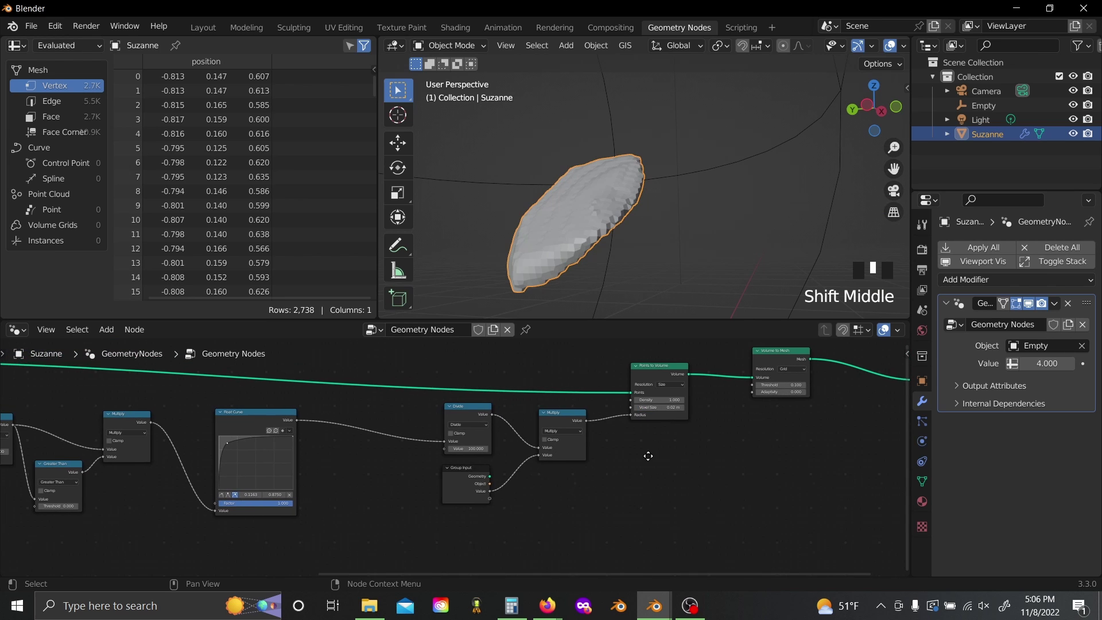
middle_click_drag(647, 455, 533, 489, "shift")
middle_click_drag(642, 270, 753, 170)
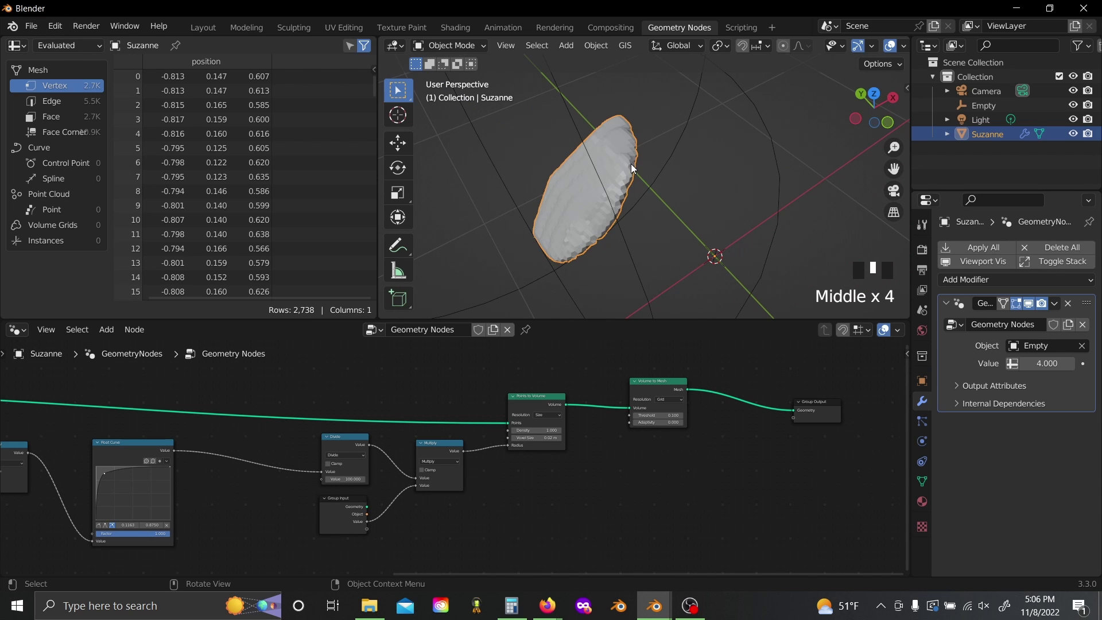
middle_click_drag(474, 454, 860, 361)
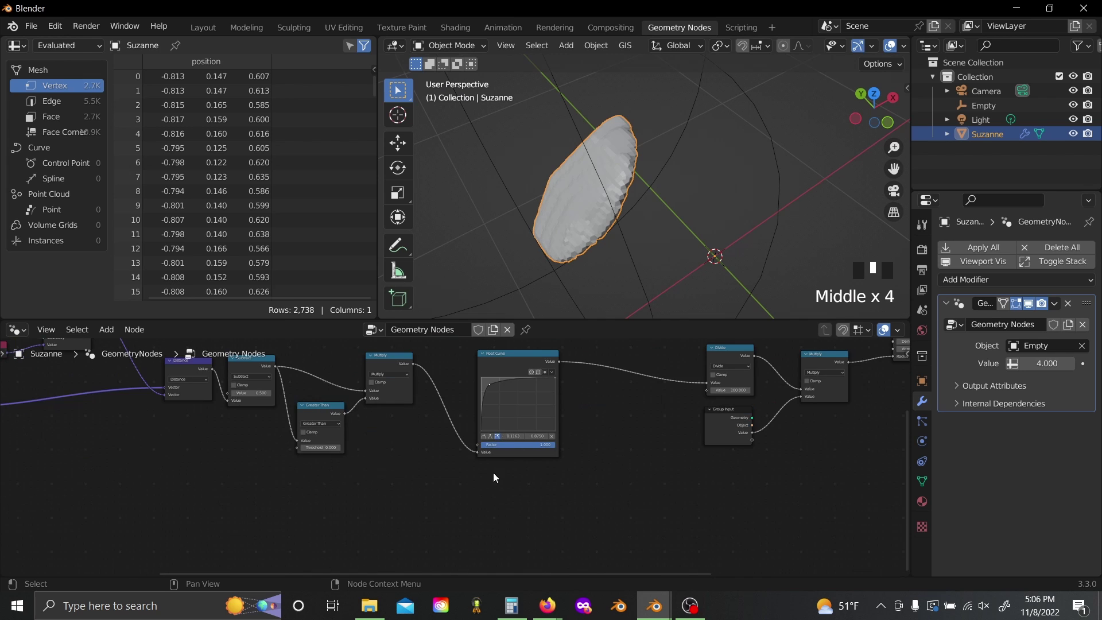
middle_click_drag(357, 451, 568, 466)
scroll(469, 438, "up", 5)
middle_click_drag(466, 422, 468, 469)
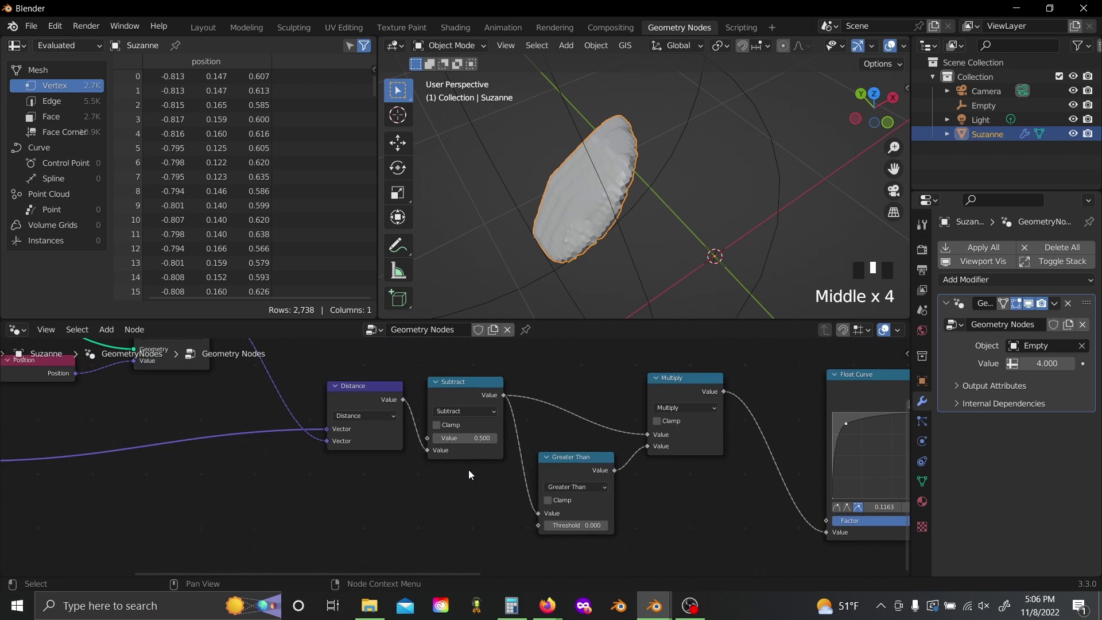
scroll(469, 470, "up", 4)
left_click_drag(465, 421, 591, 421, "shift")
right_click(463, 420)
- Link the Object Info node's Scale output to the Subtract node's first value
scroll(348, 480, "down", 5)
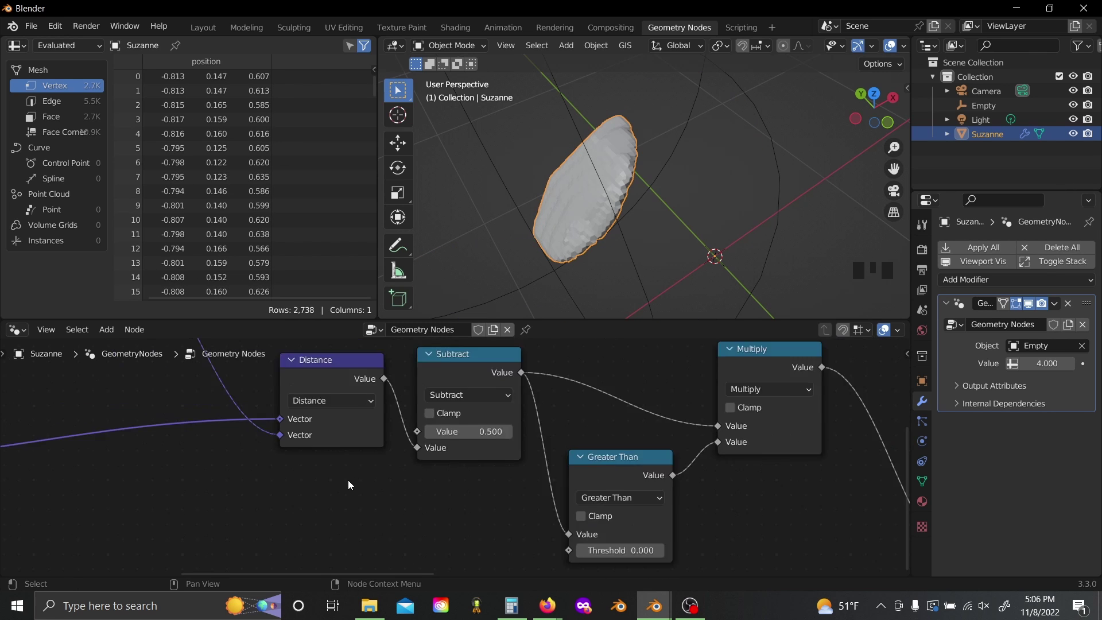
scroll(202, 489, "up", 1)
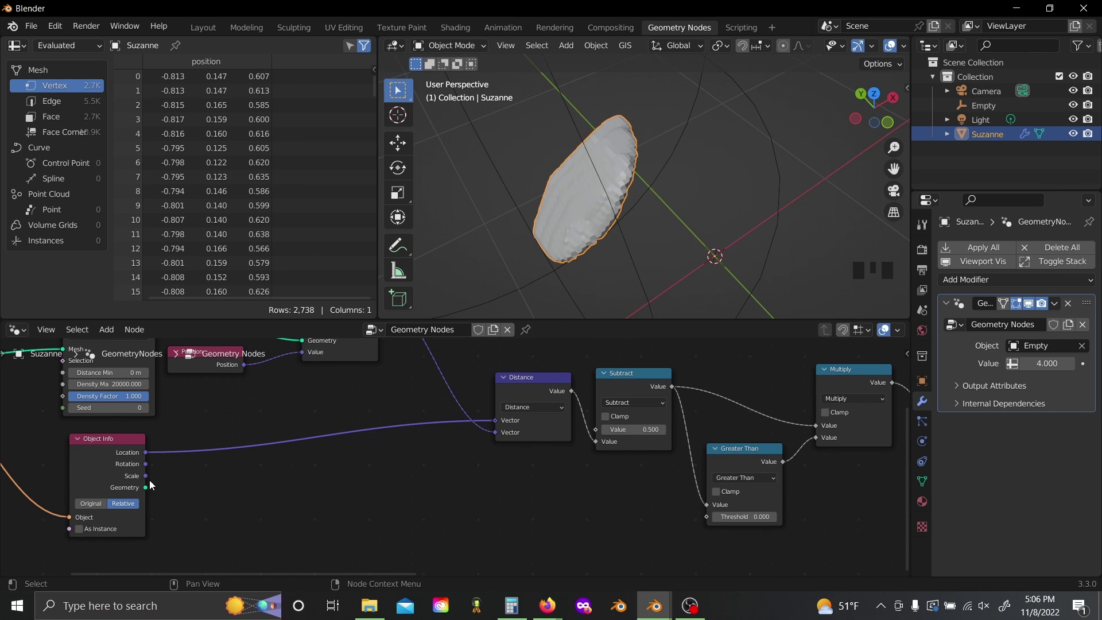
left_click_drag(146, 476, 178, 442)
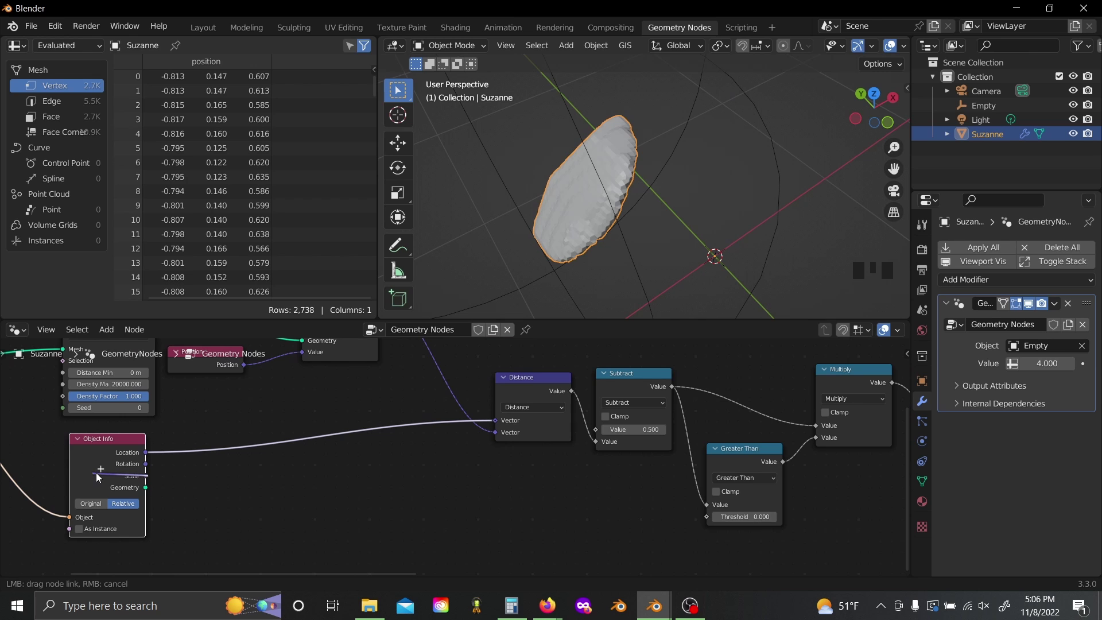
left_click_drag(97, 476, 591, 429)
- Try scaling up the sphere empty to test its effect on the generated mesh
scroll(731, 188, "down", 4)
middle_click_drag(731, 188, 690, 110)
left_click(670, 117)
left_click(694, 139)
key("s")
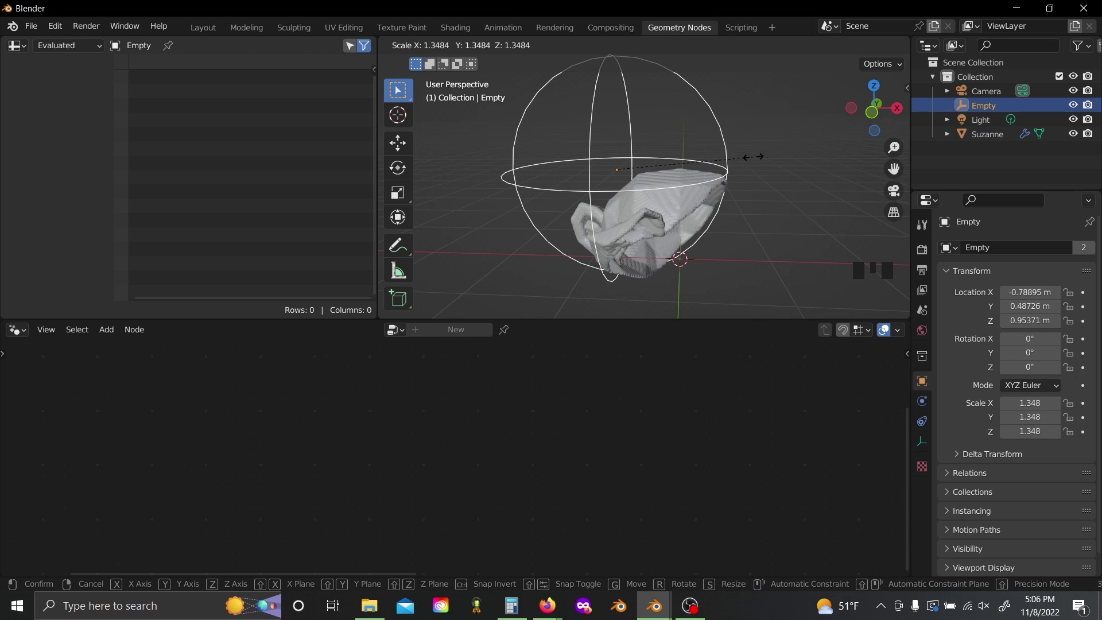
key("Escape")
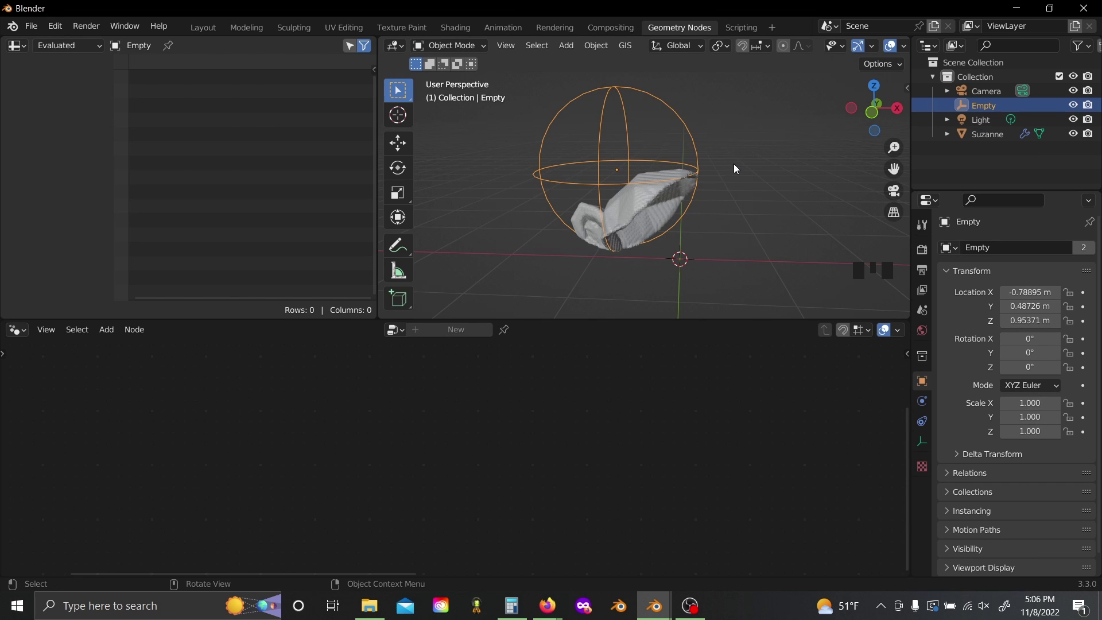
- Select the monkey again and move its Group Output node farther away from Volume to Mesh
left_click(660, 209)
scroll(610, 481, "down", 4)
left_click_drag(492, 409, 546, 463)
key("g")
left_click(631, 481)
- Add a Join Geometry node and insert it between Volume to Mesh and Group Output
middle_click_drag(629, 481, 527, 473)
scroll(527, 473, "up", 6)
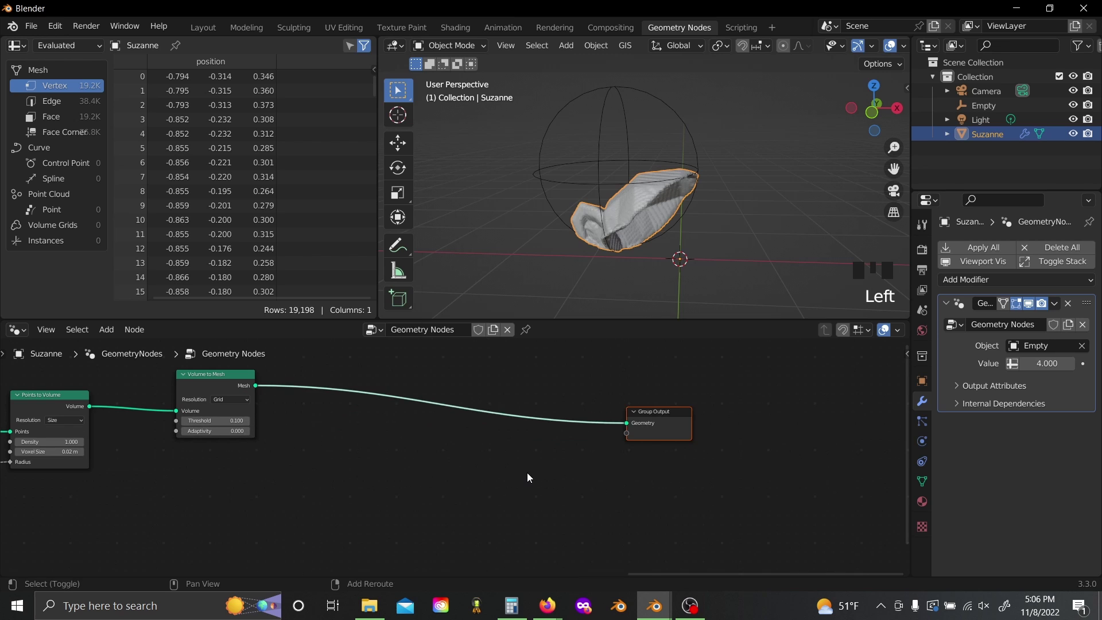
key("shift+a")
type("join")
left_click(552, 455)
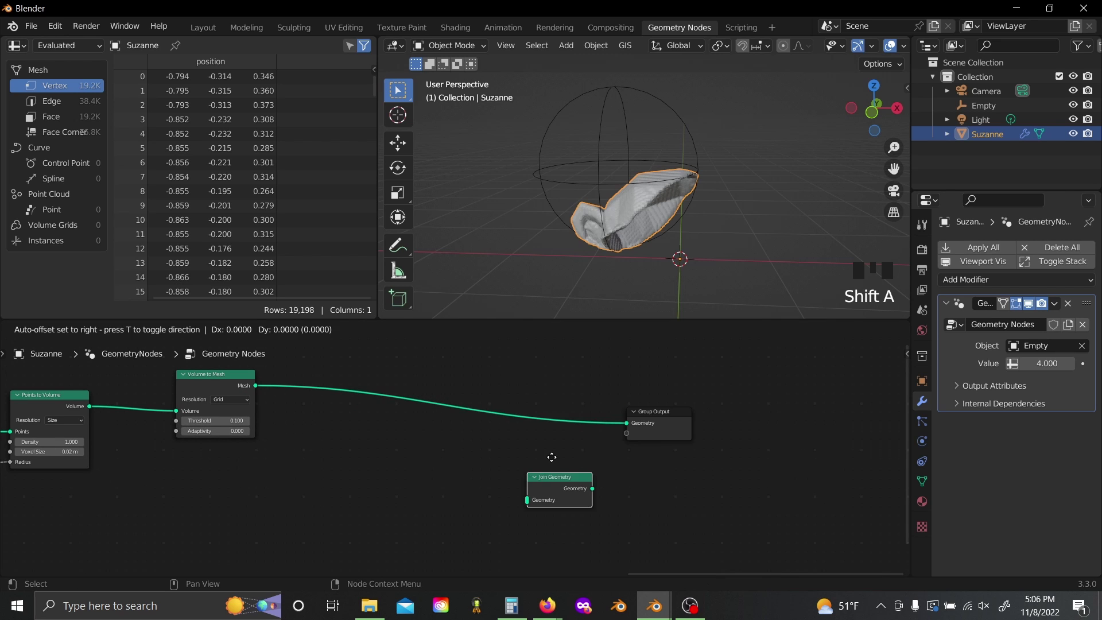
left_click(549, 398)
- Add a Group Input node below the main link and connect its Geometry output to Join Geometry
key("shift+a")
type("gr")
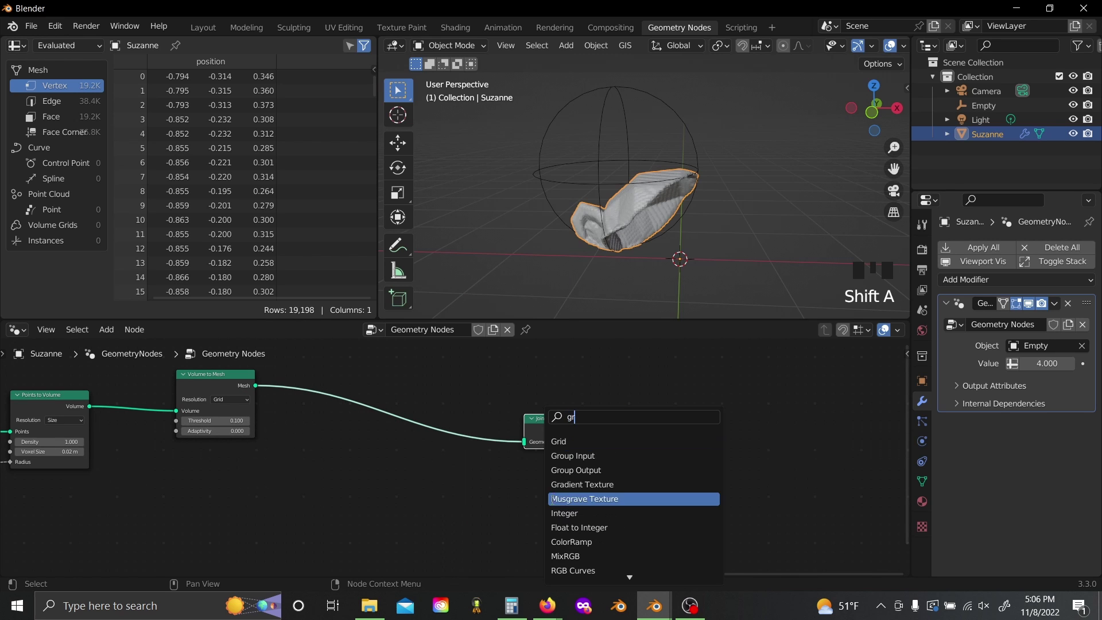
left_click(573, 455)
left_click(405, 459)
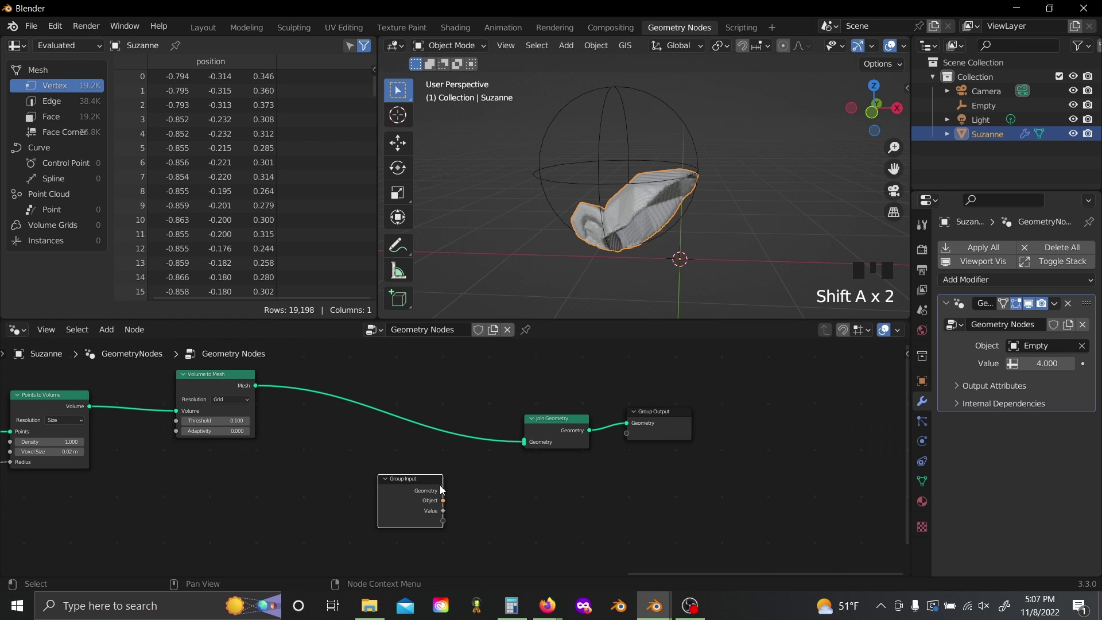
left_click_drag(443, 491, 520, 446)
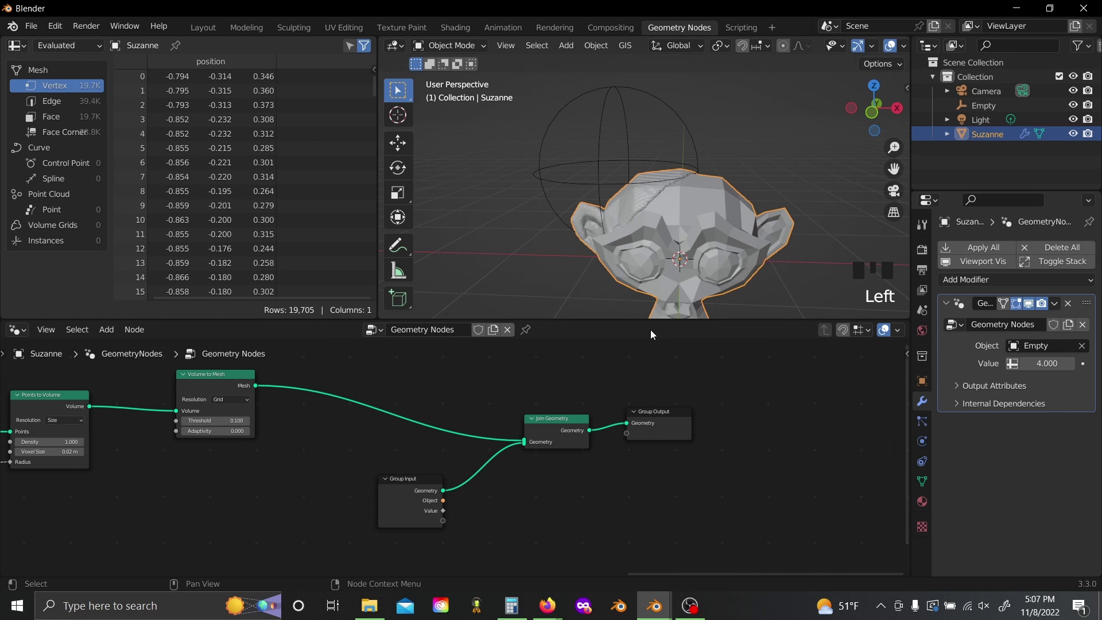
- Examine up close how the volume mesh covers the original monkey, and review the volume nodes' settings
middle_click_drag(680, 299, 697, 267)
scroll(631, 232, "up", 4)
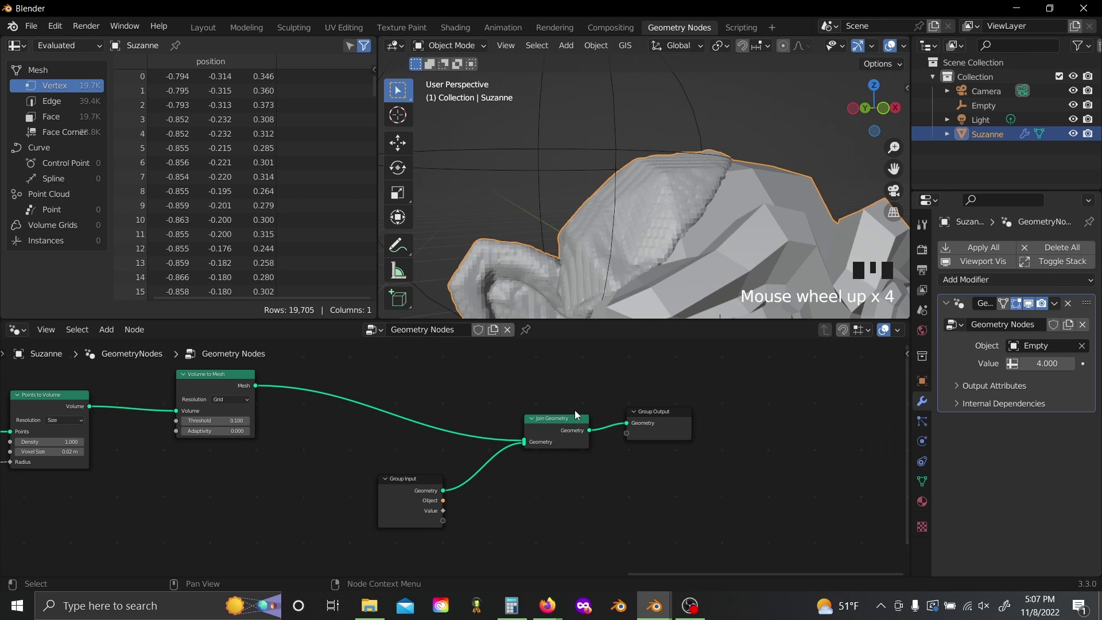
scroll(574, 410, "down", 4)
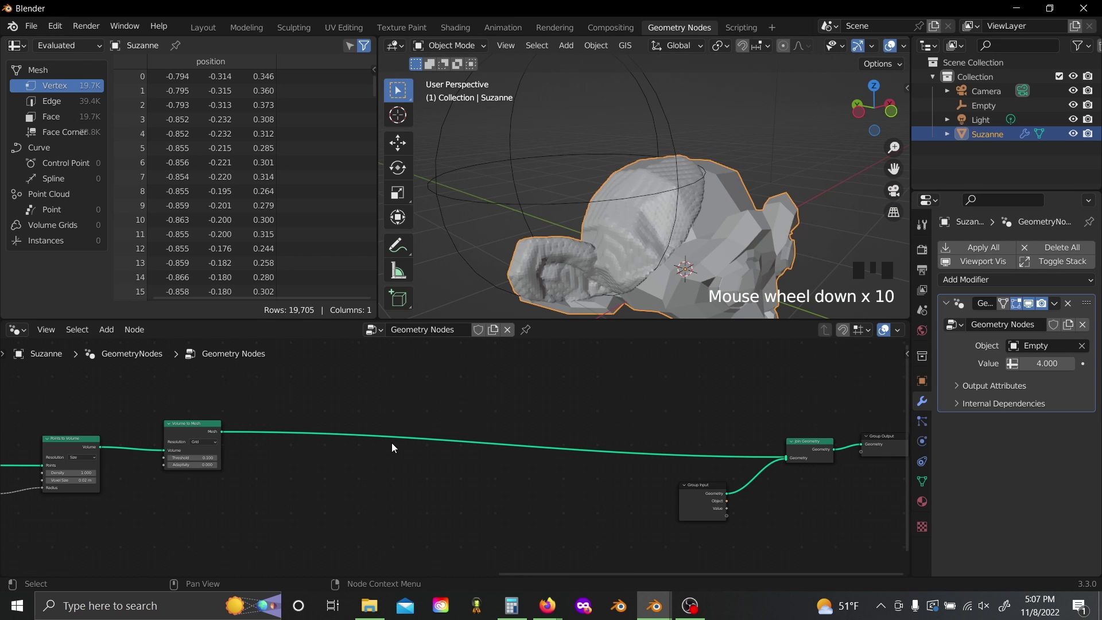
middle_click_drag(541, 304, 549, 262)
scroll(550, 263, "up", 4)
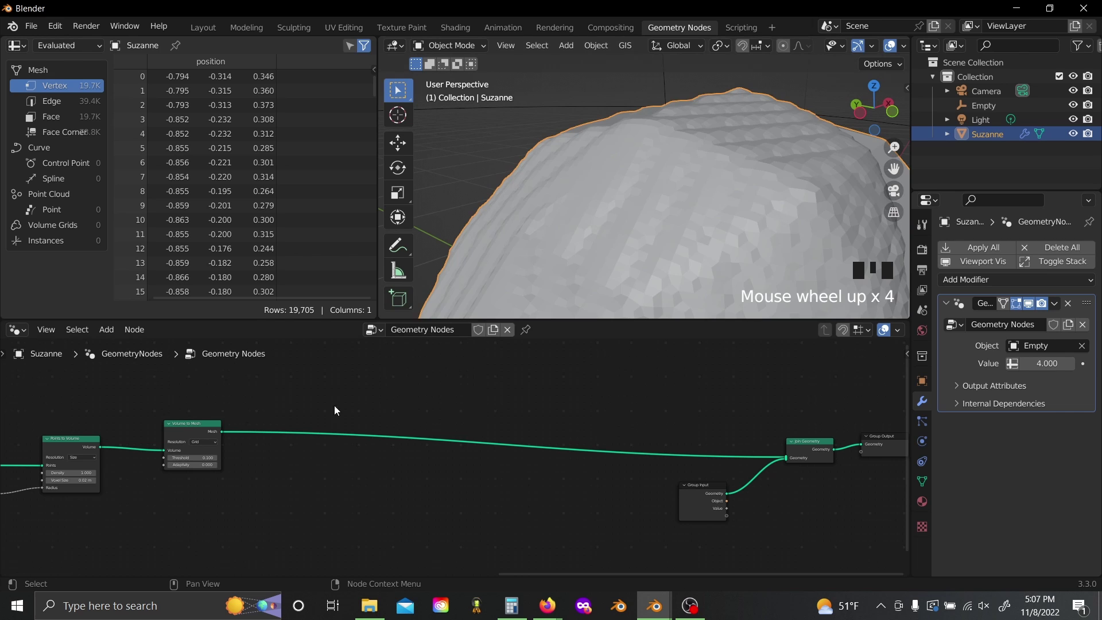
middle_click_drag(221, 423, 449, 440)
scroll(449, 439, "up", 6)
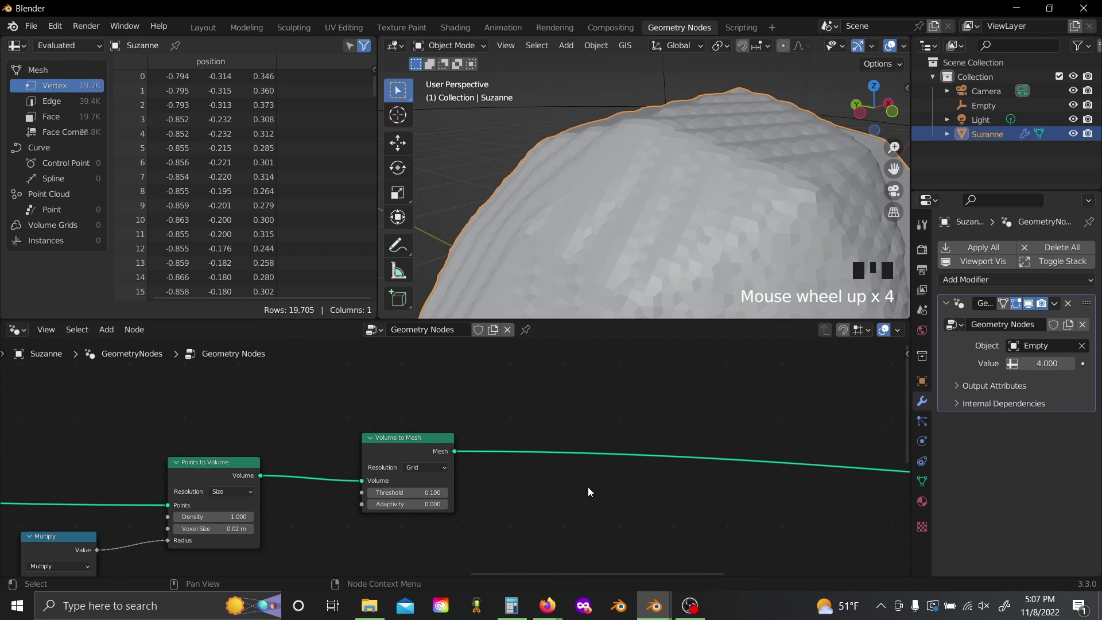
- Add a Set Shade Smooth node and insert it between Volume to Mesh and Join Geometry
scroll(587, 487, "down", 6)
middle_click_drag(588, 487, 307, 455)
scroll(308, 455, "up", 4)
key("shift+a")
key("s")
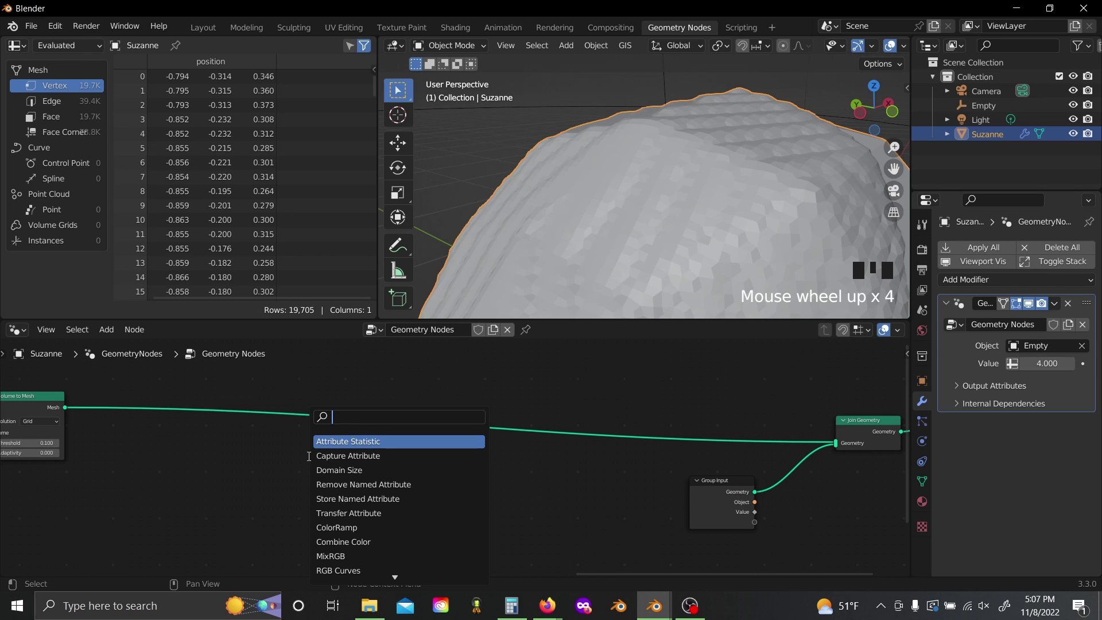
type("set")
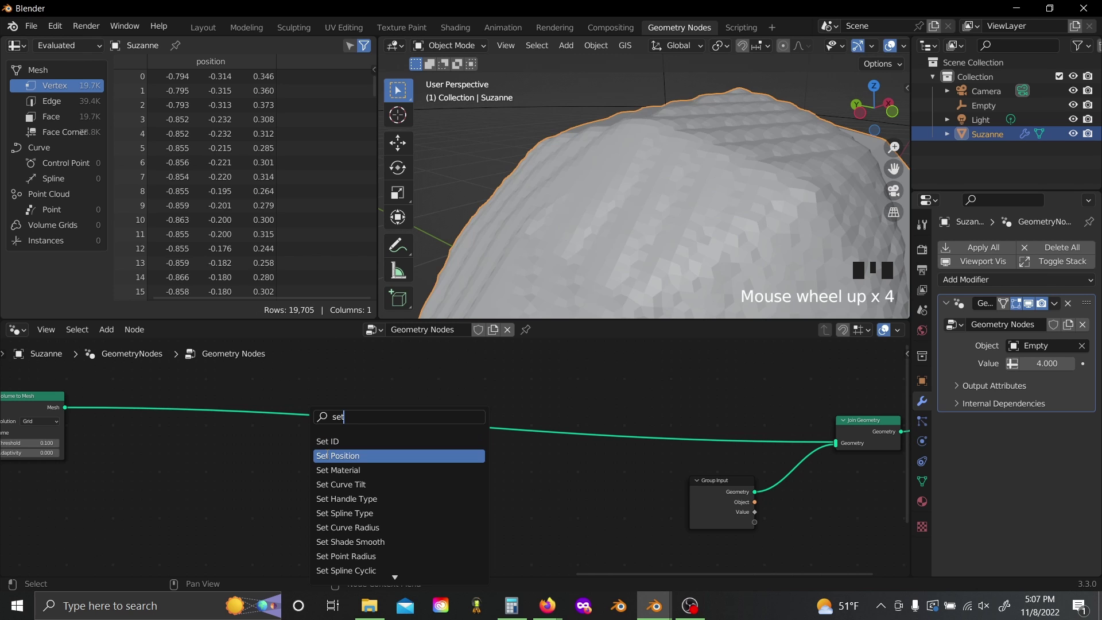
type(" s")
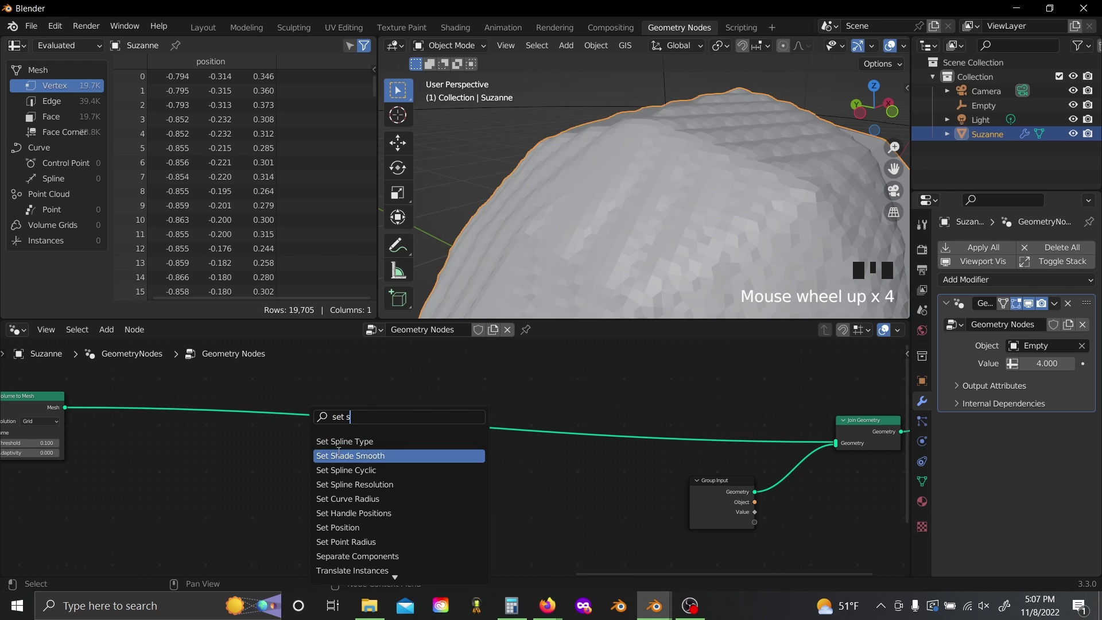
left_click(326, 455)
left_click(719, 403)
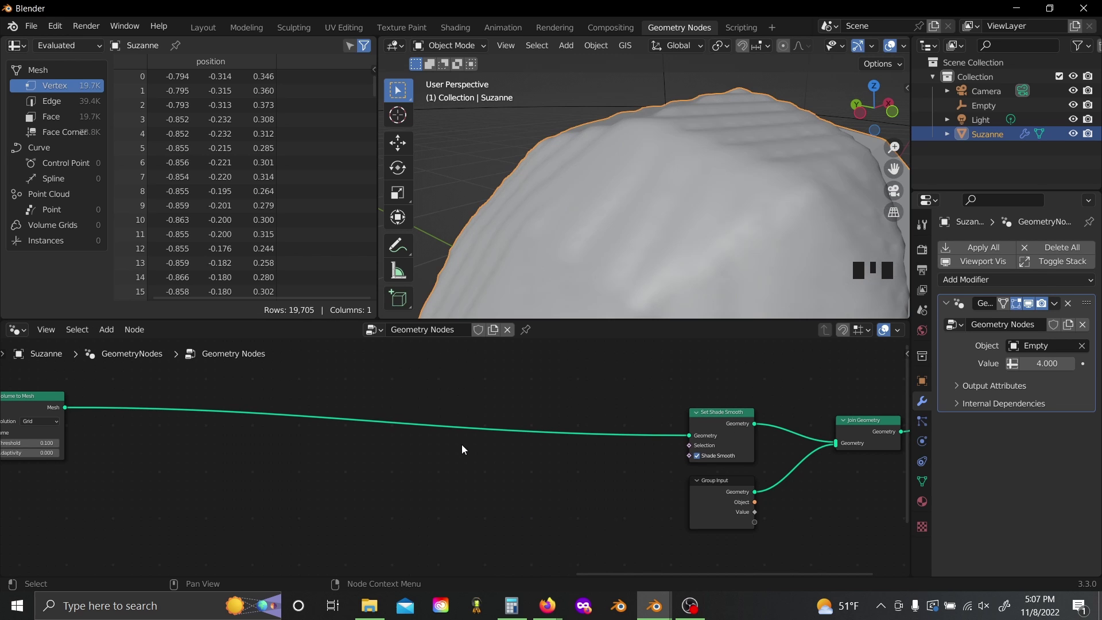
- Add a Set Position node and insert it between Volume to Mesh and Set Shade Smooth
middle_click_drag(369, 466, 398, 469)
key("s")
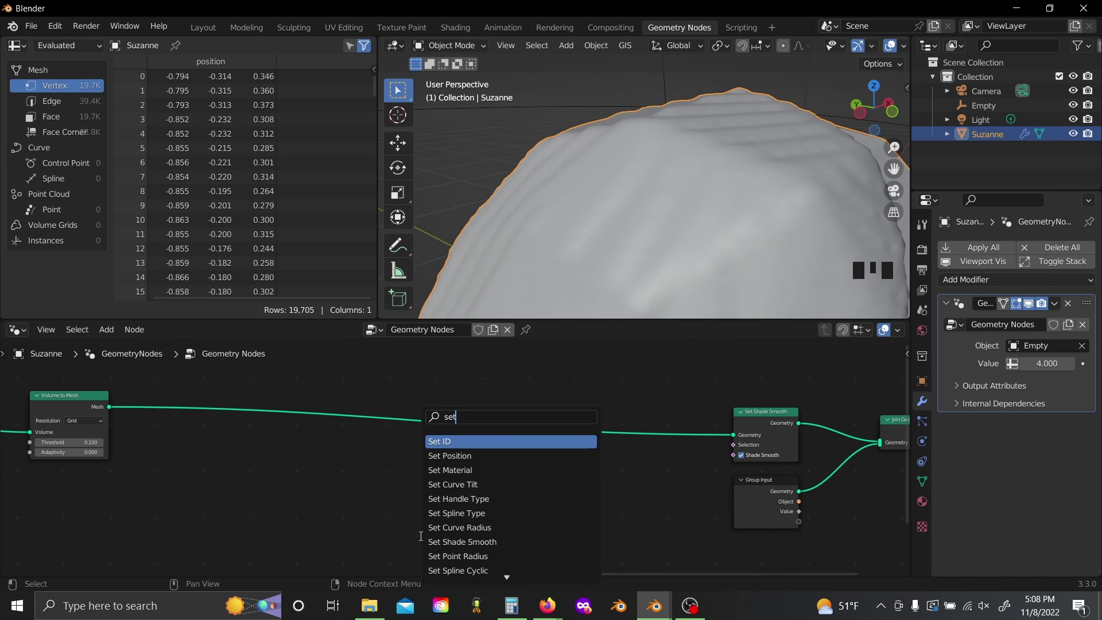
type("set po")
left_click(447, 441)
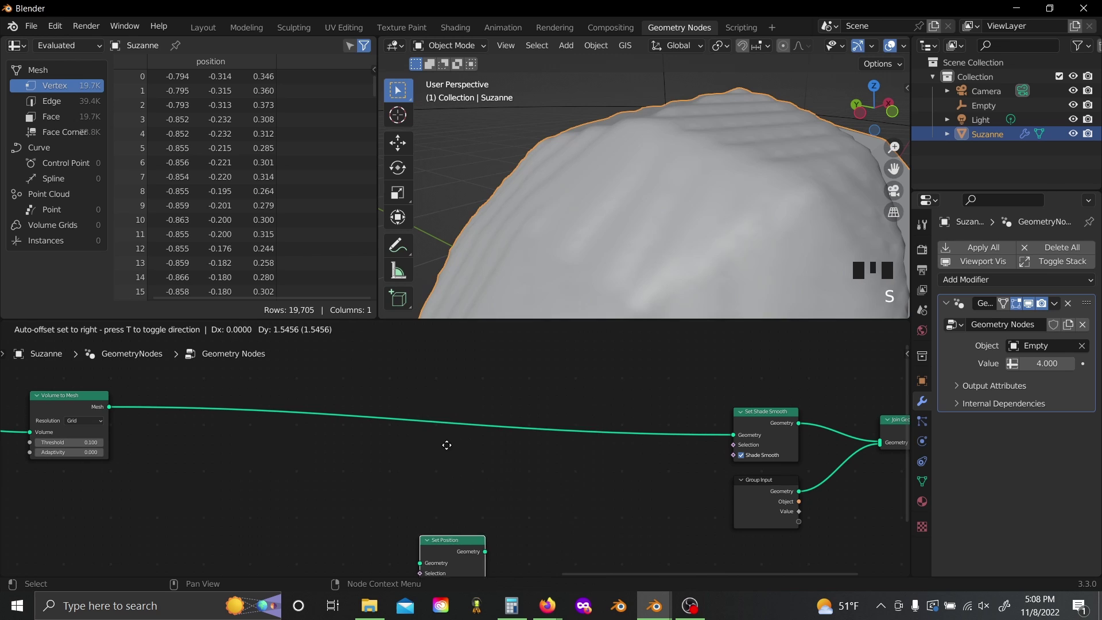
left_click(316, 428)
- Add an Edge Vertices node below Volume to Mesh
middle_click_drag(188, 525, 389, 466)
left_click(389, 519)
key("shift+a")
type("s")
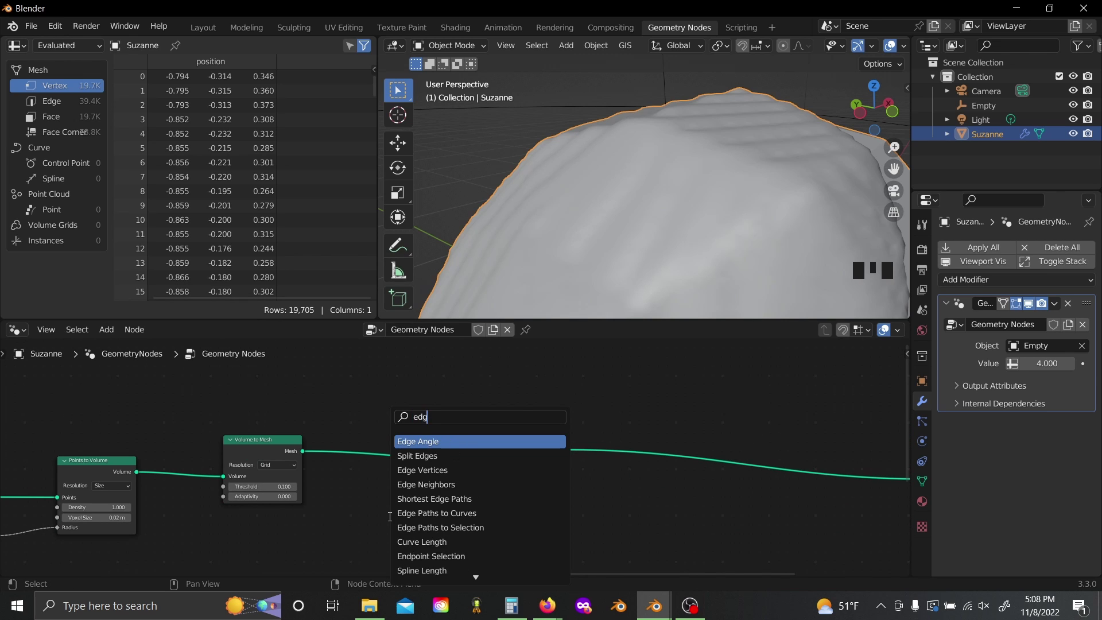
type("edg")
key("Down")
key("Down")
key("Down")
key("Up")
key("Return")
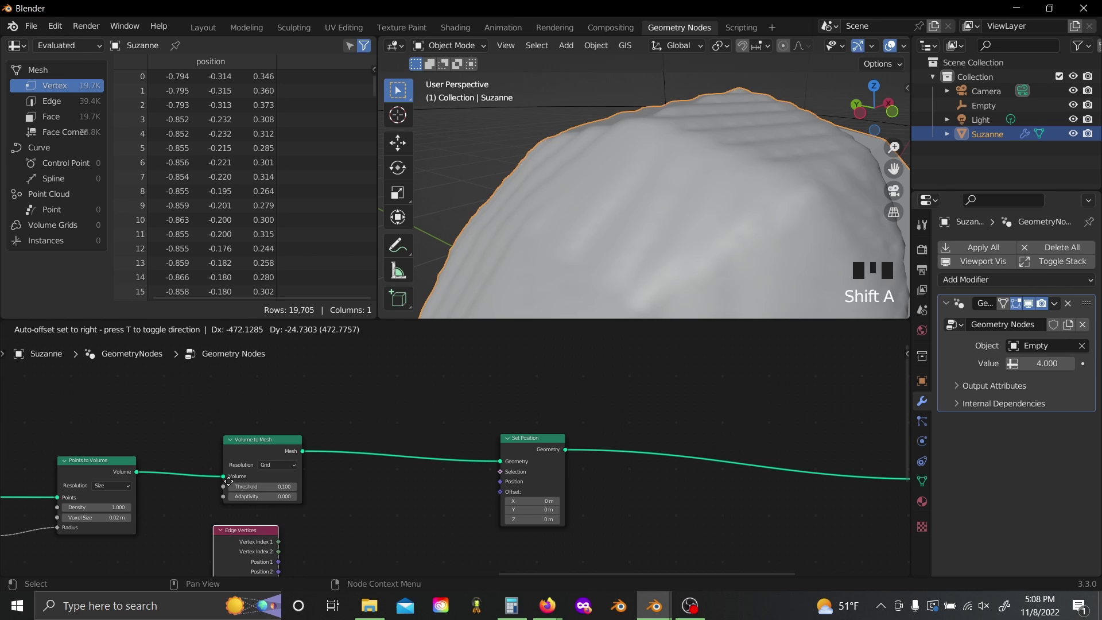
left_click(238, 478)
left_click(408, 534)
key("x")
- Add a Vector Math node set to Add and connect Edge Vertices' Position 1 and Position 2 to its two inputs
scroll(408, 533, "up", 3)
middle_click_drag(408, 533, 411, 463)
key("shift+a")
left_click(411, 460)
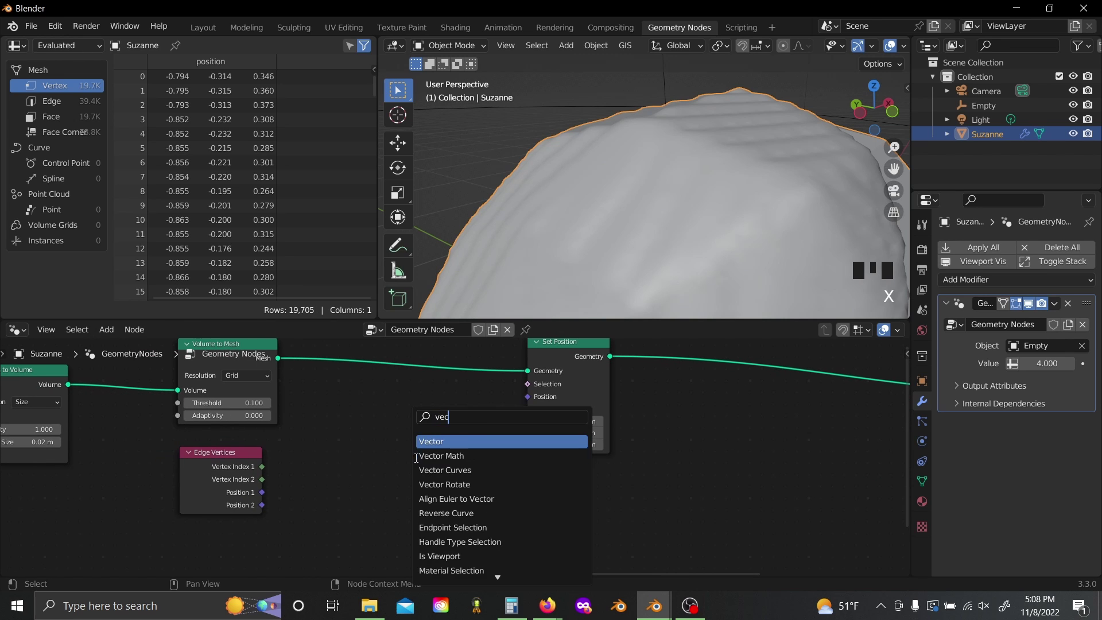
left_click(417, 457)
left_click(314, 453)
scroll(338, 462, "up", 1)
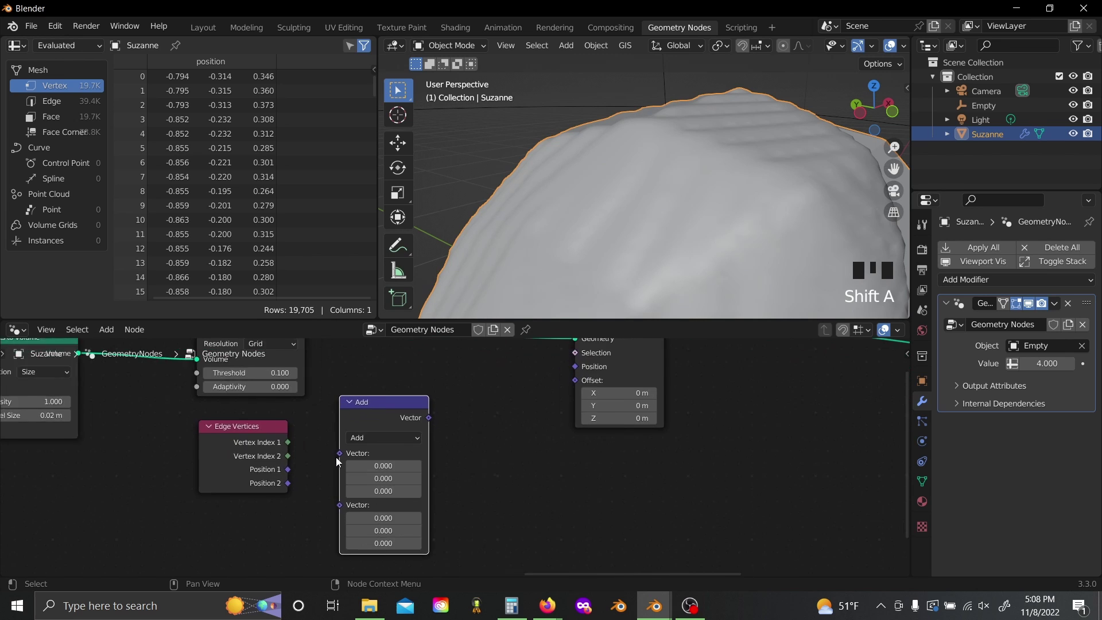
scroll(319, 466, "up", 1)
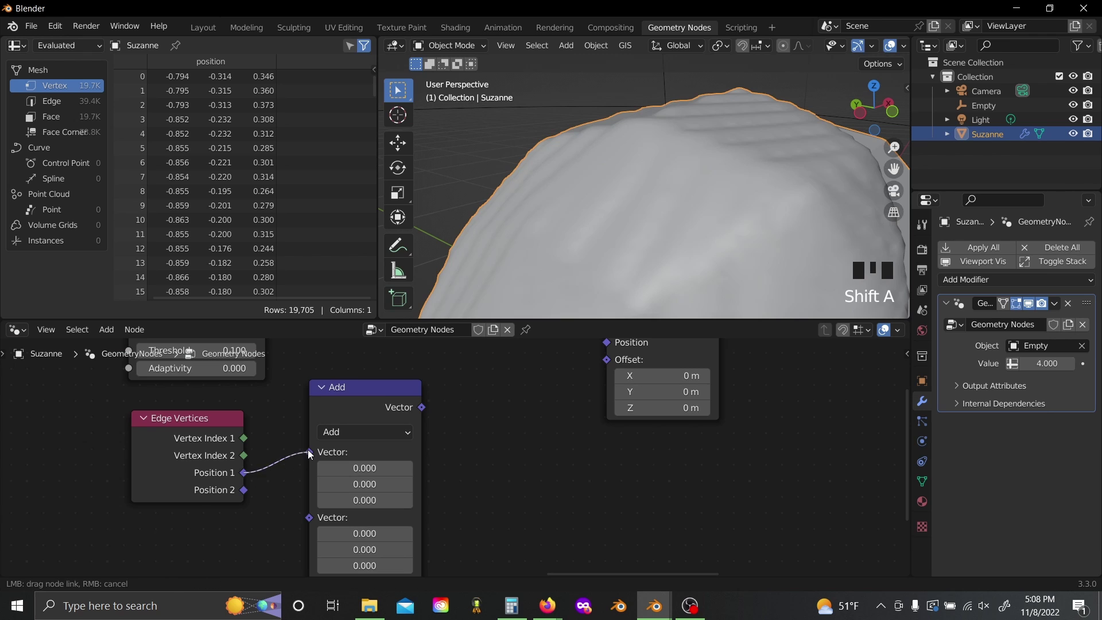
left_click_drag(309, 454, 321, 473)
left_click_drag(347, 415, 315, 430)
- Duplicate the vector Add node, set the copy to Divide, and set its second vector to 2 on all axes
key("shift+d")
left_click(478, 413)
left_click(481, 438)
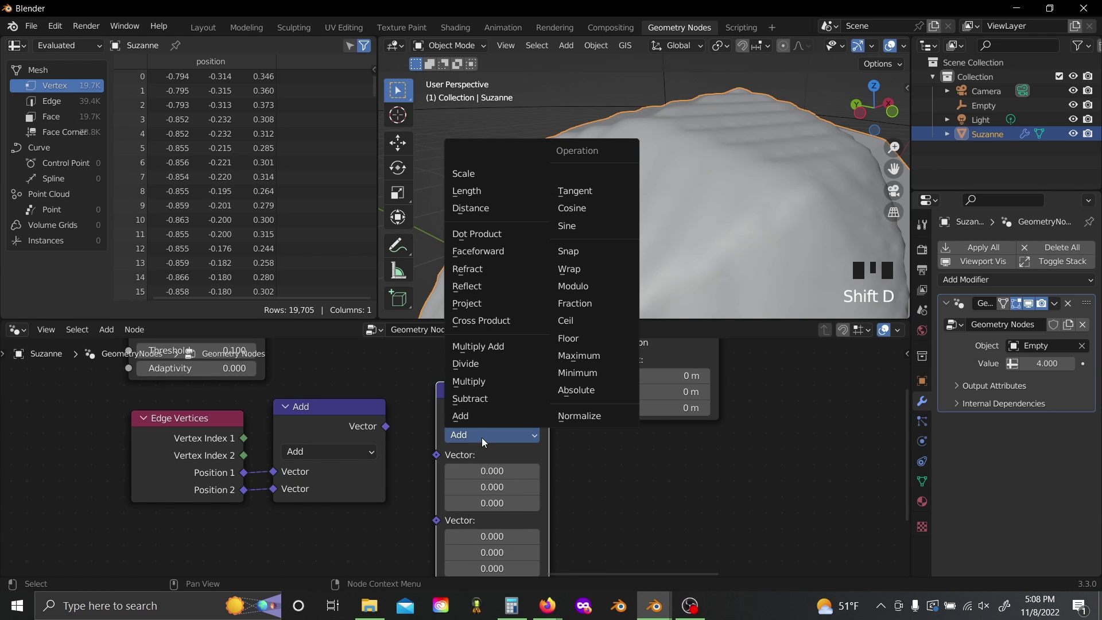
left_click(493, 365)
left_click(495, 487)
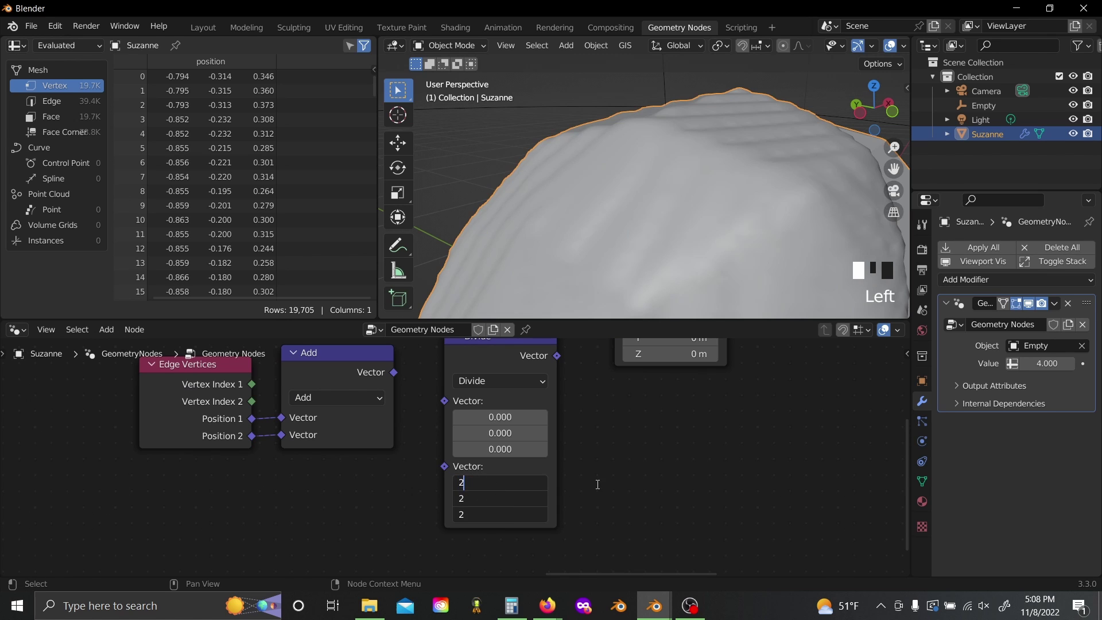
key("Return")
- Connect the vector Add output to Divide's first vector and Divide's output to the Position input of Set Position
left_click_drag(563, 440, 562, 469, "alt")
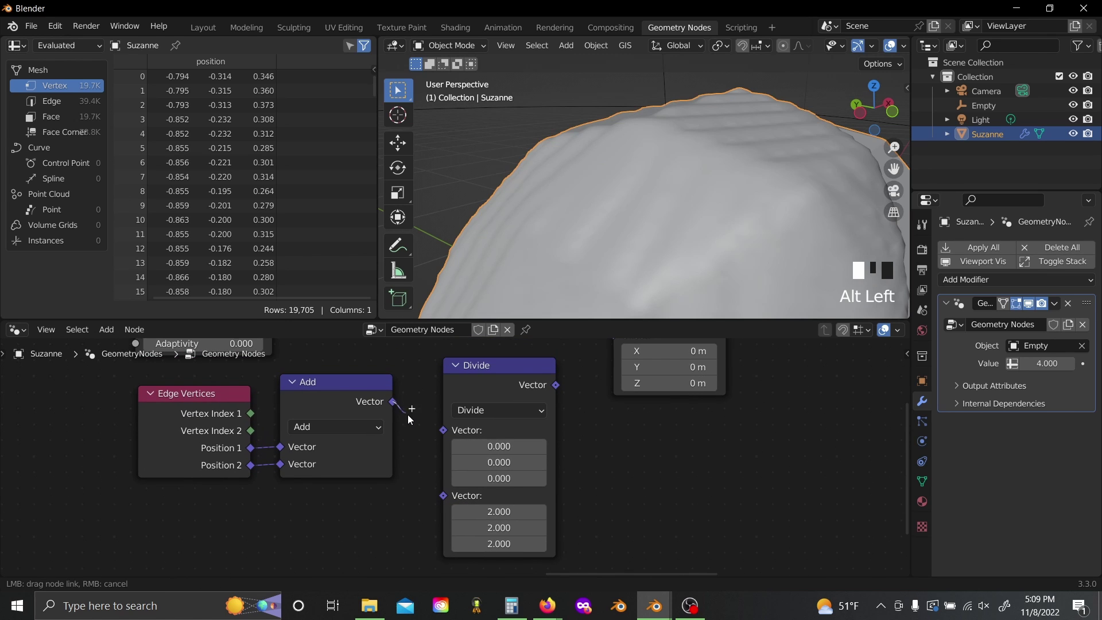
left_click_drag(441, 430, 443, 430)
left_click_drag(423, 412, 400, 460, "alt")
left_click_drag(468, 441, 446, 452)
left_click_drag(521, 444, 466, 478, "alt")
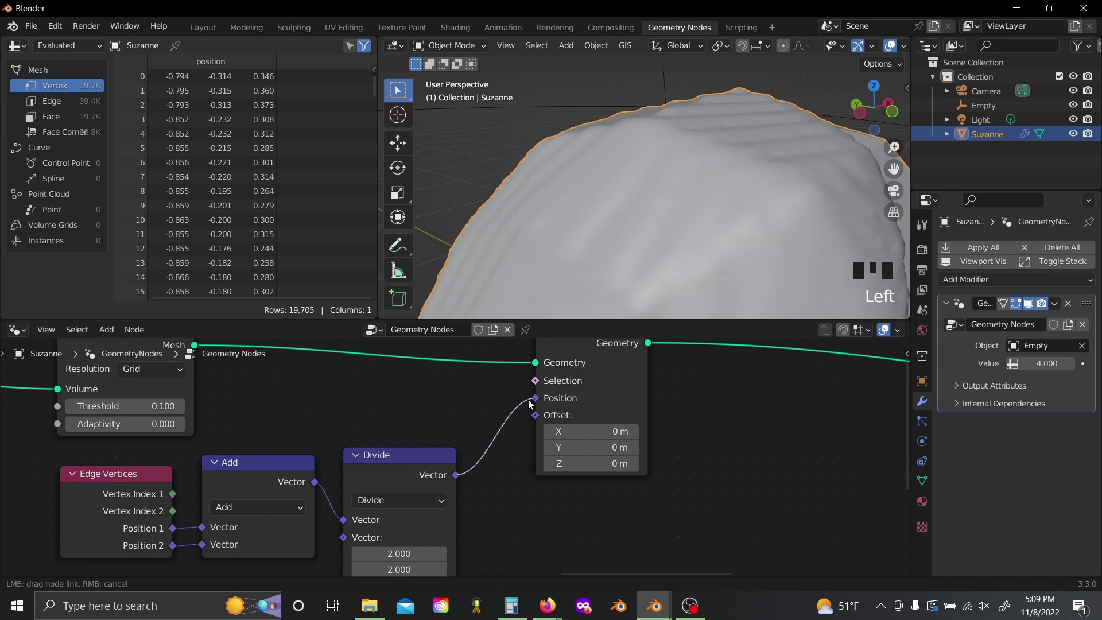
- Move Set Position farther from Divide and add a reroute point on the link between them
scroll(739, 491, "down", 2)
middle_click_drag(687, 170, 566, 174)
scroll(559, 174, "up", 2)
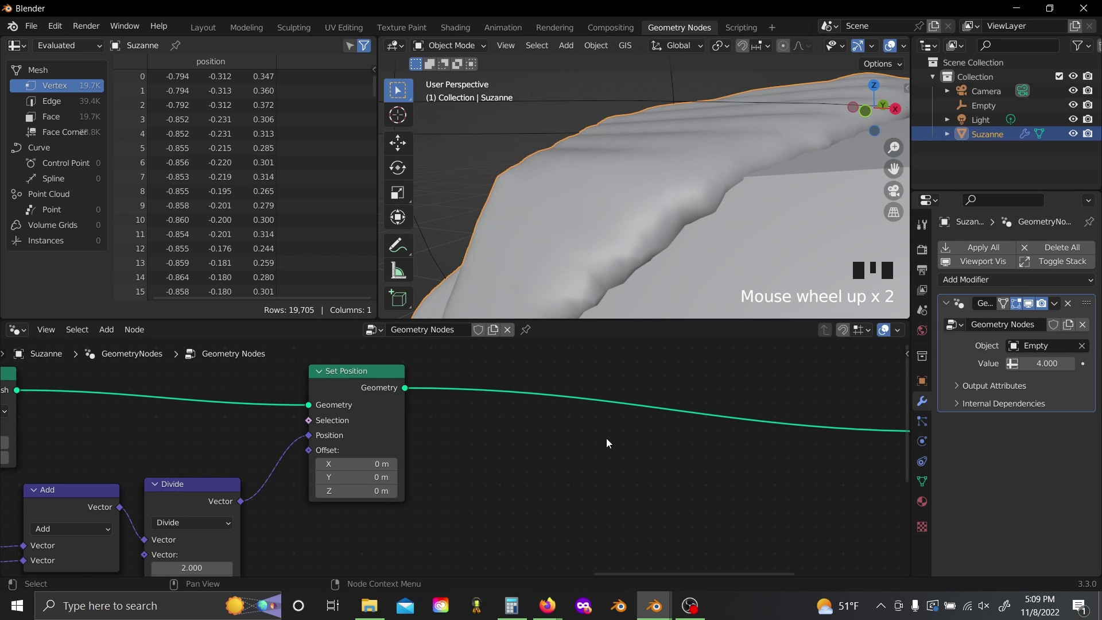
scroll(563, 451, "down", 3)
left_click_drag(382, 418, 497, 422)
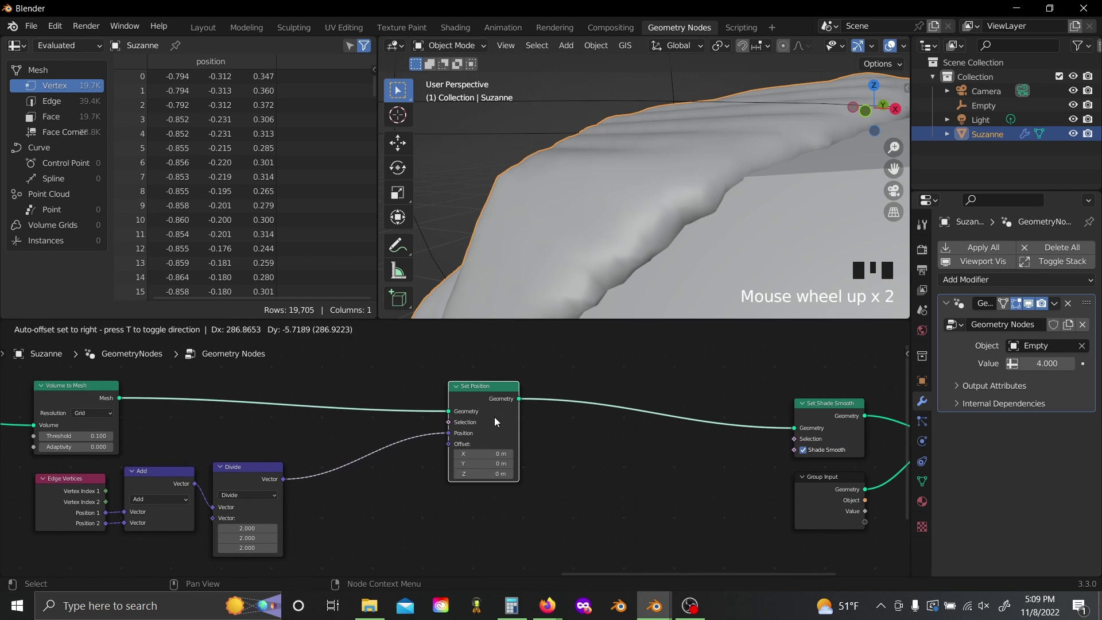
middle_click_drag(348, 456, 354, 484)
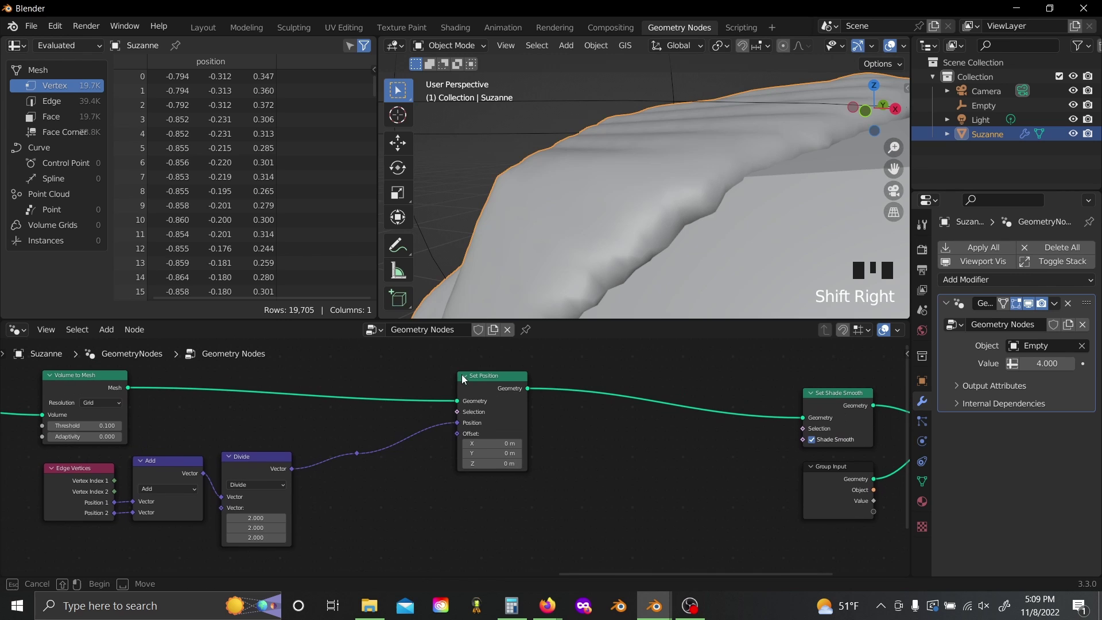
- Collapse Set Position, duplicate it with its incoming links, and connect the original's Geometry output to the copy's Geometry input
left_click_drag(442, 366, 563, 462)
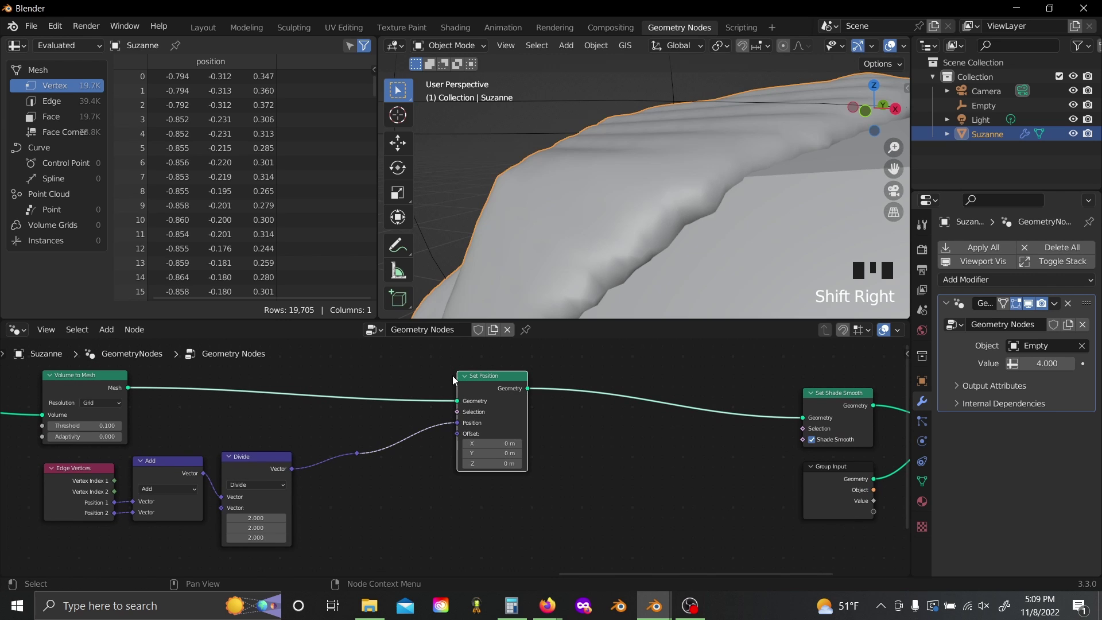
left_click(462, 375)
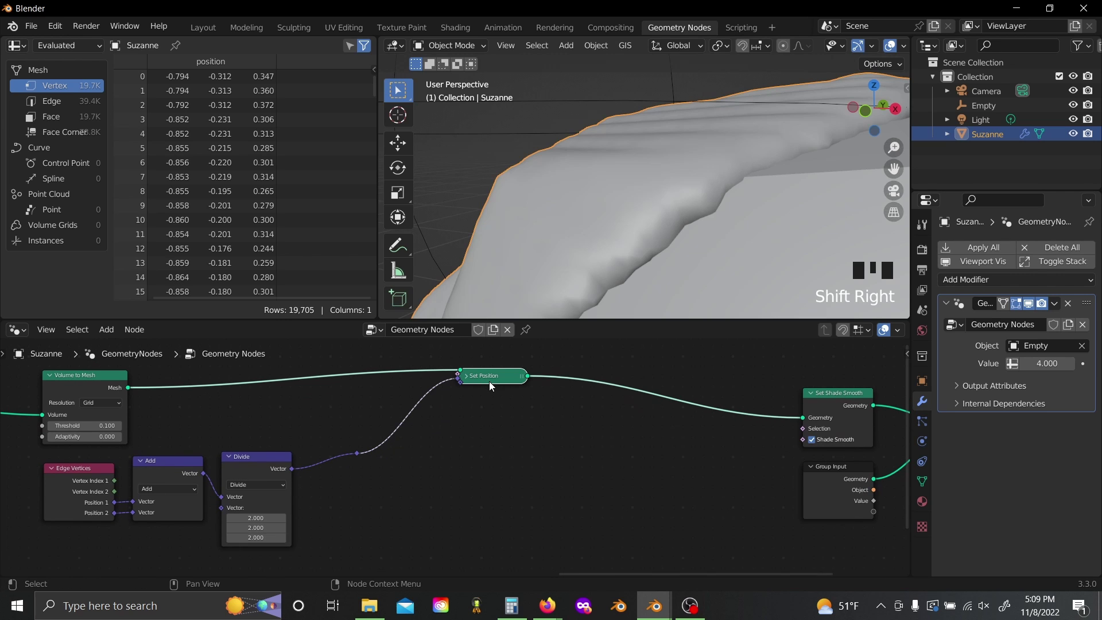
key("ctrl+shift+d")
left_click(501, 433)
scroll(494, 459, "up", 1)
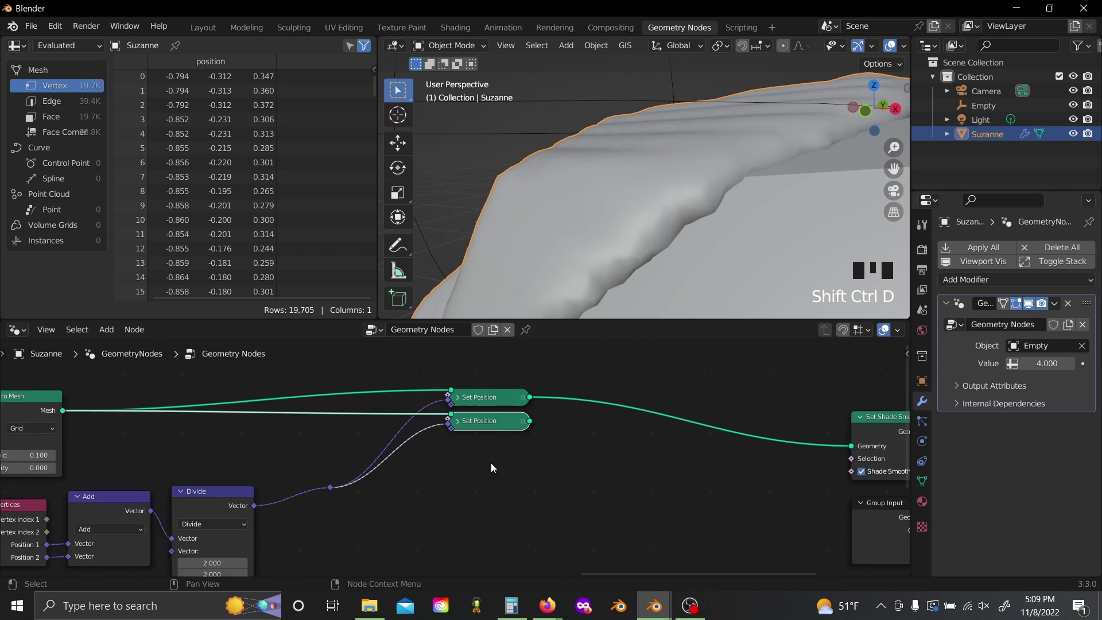
scroll(492, 467, "up", 1)
left_click_drag(460, 404, 451, 402)
scroll(543, 446, "down", 2)
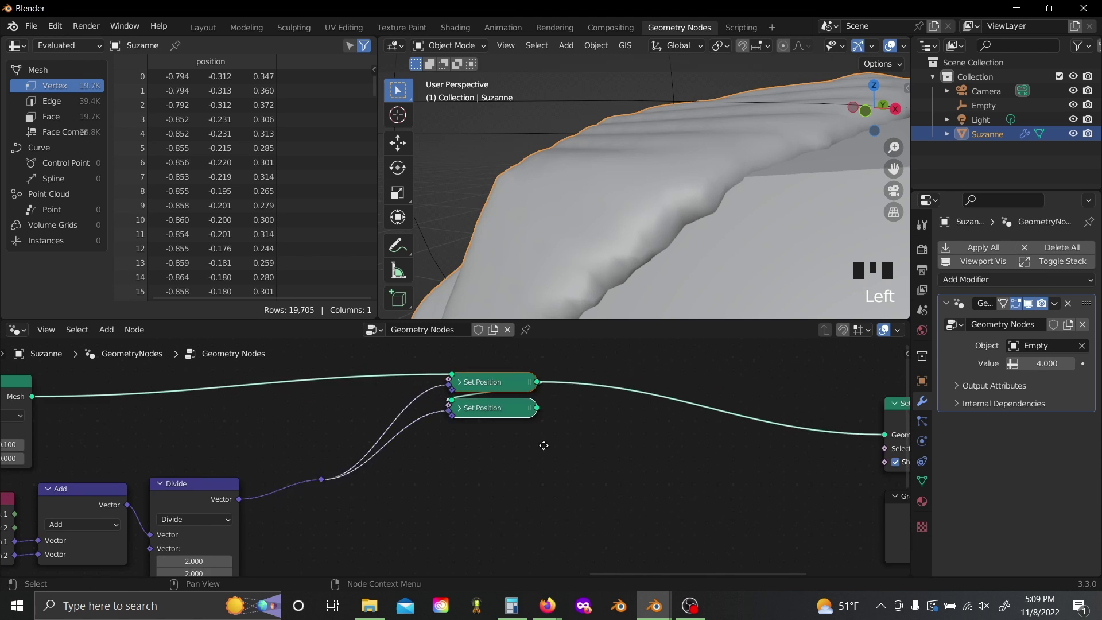
- Duplicate both Set Position nodes with their links and chain the copies after the second node to make four
middle_click_drag(544, 445, 552, 426)
left_click_drag(436, 347, 627, 463)
key("ctrl+shift+d")
left_click(627, 517)
scroll(517, 450, "up", 3)
left_click_drag(568, 371, 461, 396)
scroll(585, 438, "down", 1)
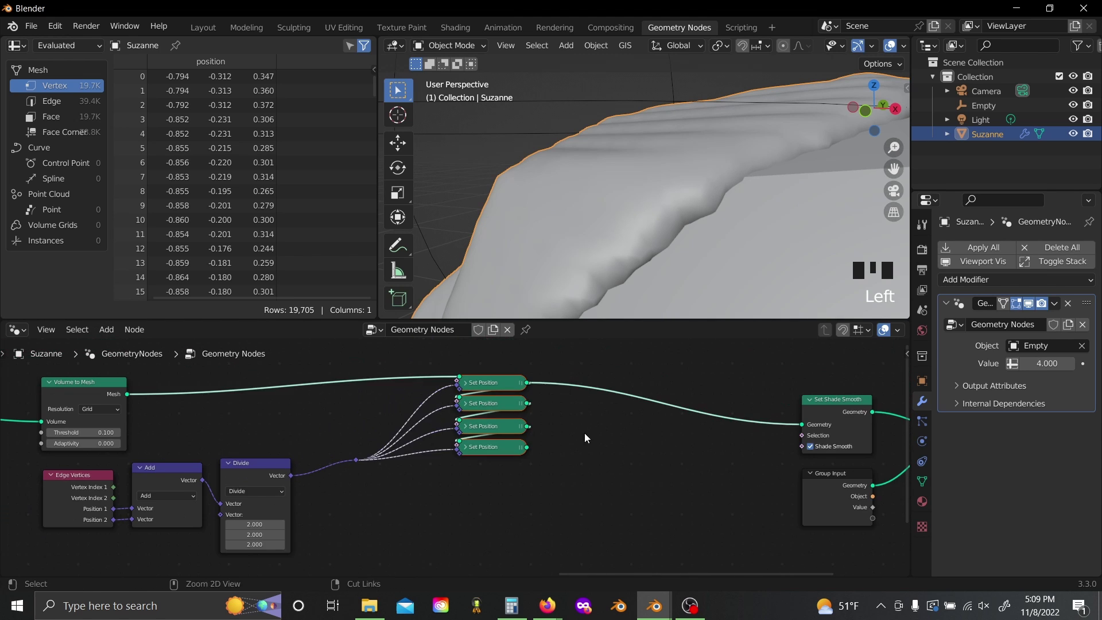
- Duplicate and chain more Set Position nodes with their links, then undo the surplus copies to leave a chain of ten
key("ctrl+shift+d")
left_click(534, 501)
key("ctrl+shift+d")
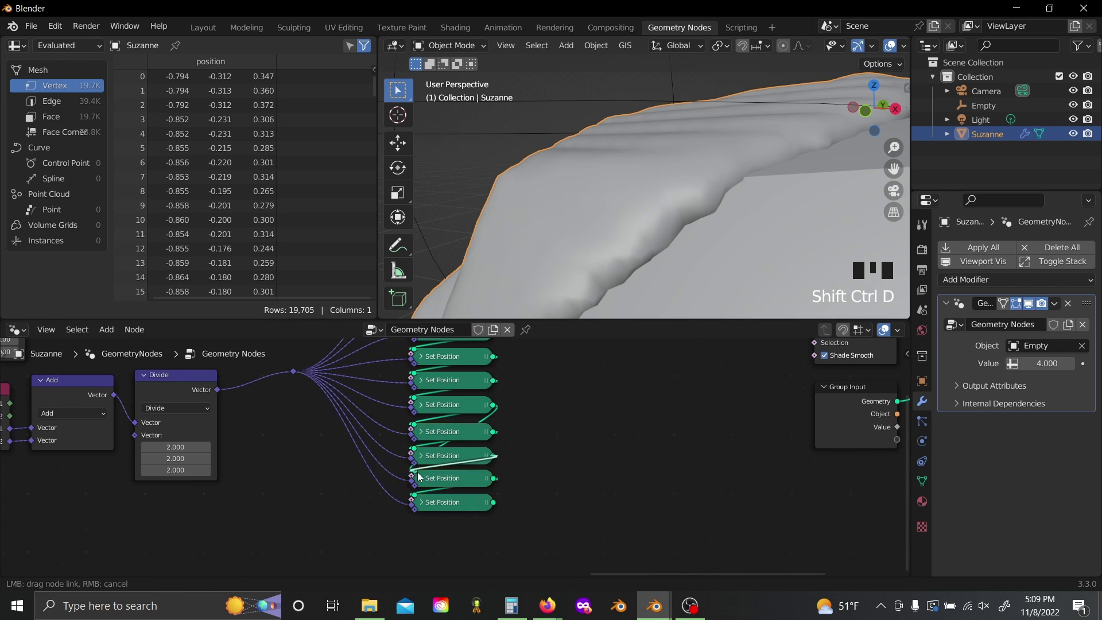
key("ctrl+z")
key("ctrl+z")
key("ctrl+z")
key("ctrl+z")
key("ctrl+z")
key("ctrl+z")
key("ctrl+z")
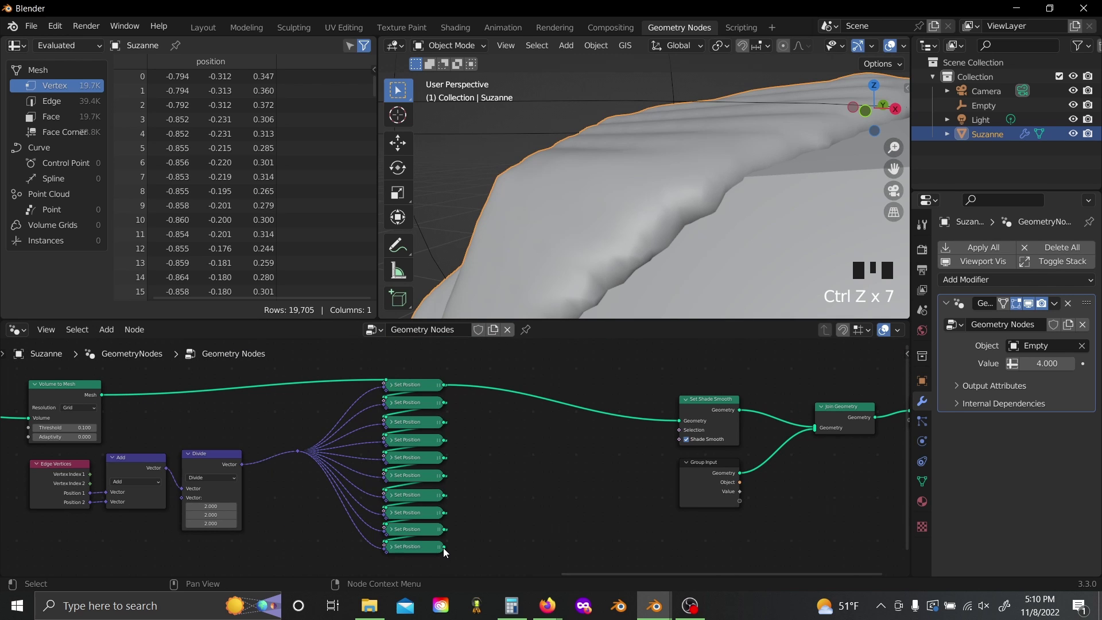
- Connect the last Set Position's Geometry output to Set Shade Smooth and inspect the smoothed mesh on the monkey's head
left_click_drag(444, 547, 477, 531)
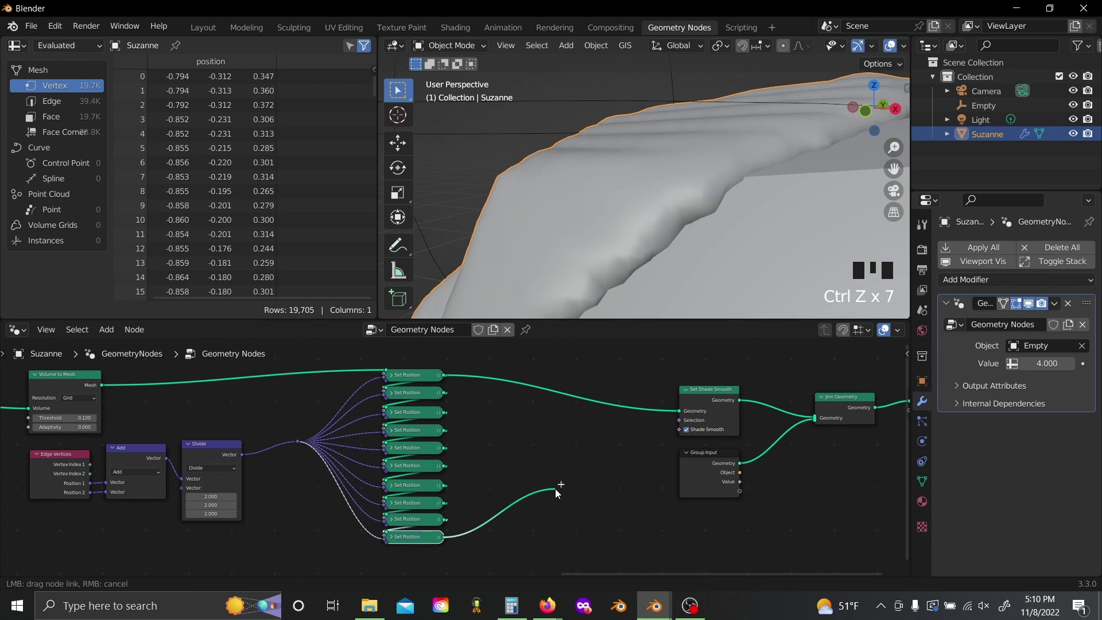
left_click_drag(555, 489, 620, 440)
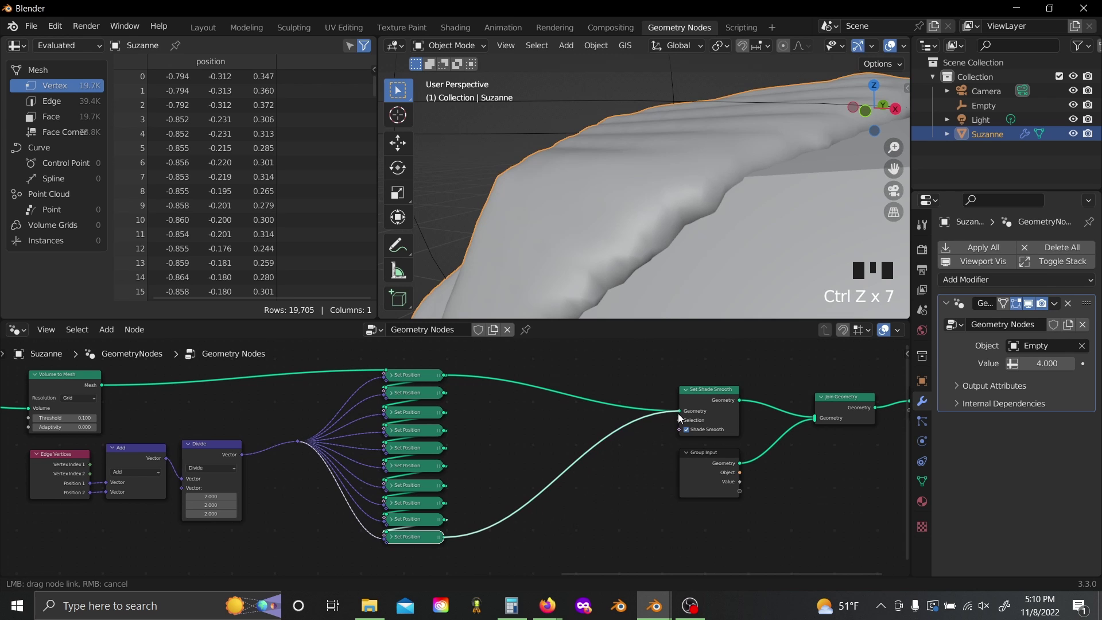
left_click_drag(677, 413, 679, 411)
scroll(584, 184, "down", 2)
middle_click_drag(584, 184, 768, 222)
scroll(759, 245, "up", 2)
middle_click_drag(656, 208, 666, 253)
scroll(678, 243, "down", 2)
- Rearrange the math nodes to open a gap between Distance and Subtract
scroll(580, 490, "up", 9)
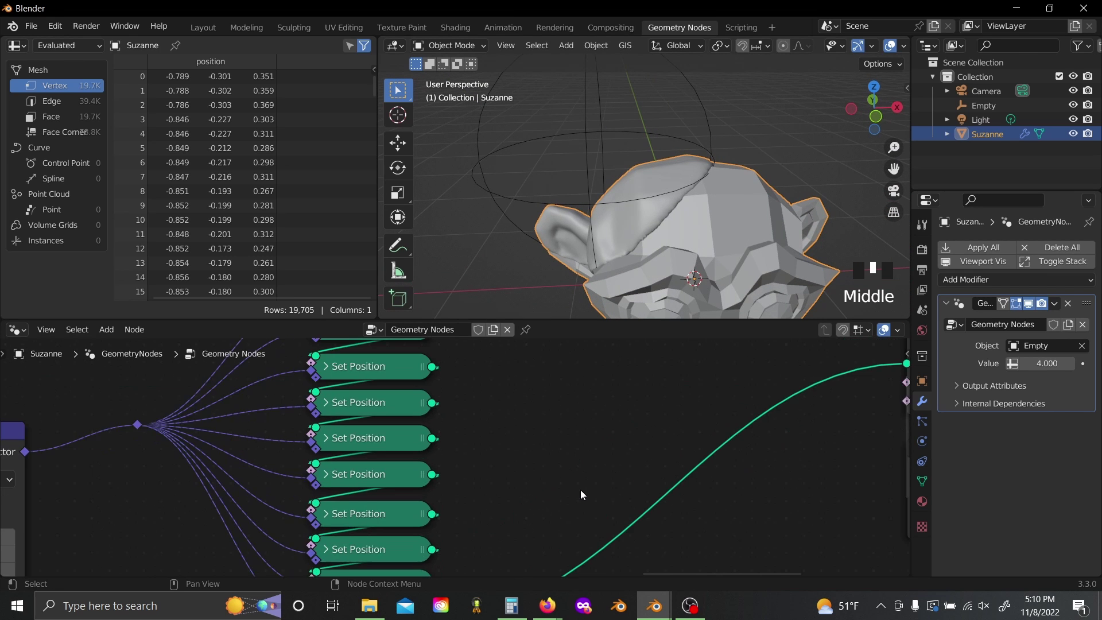
middle_click_drag(581, 491, 430, 437)
scroll(701, 437, "down", 7)
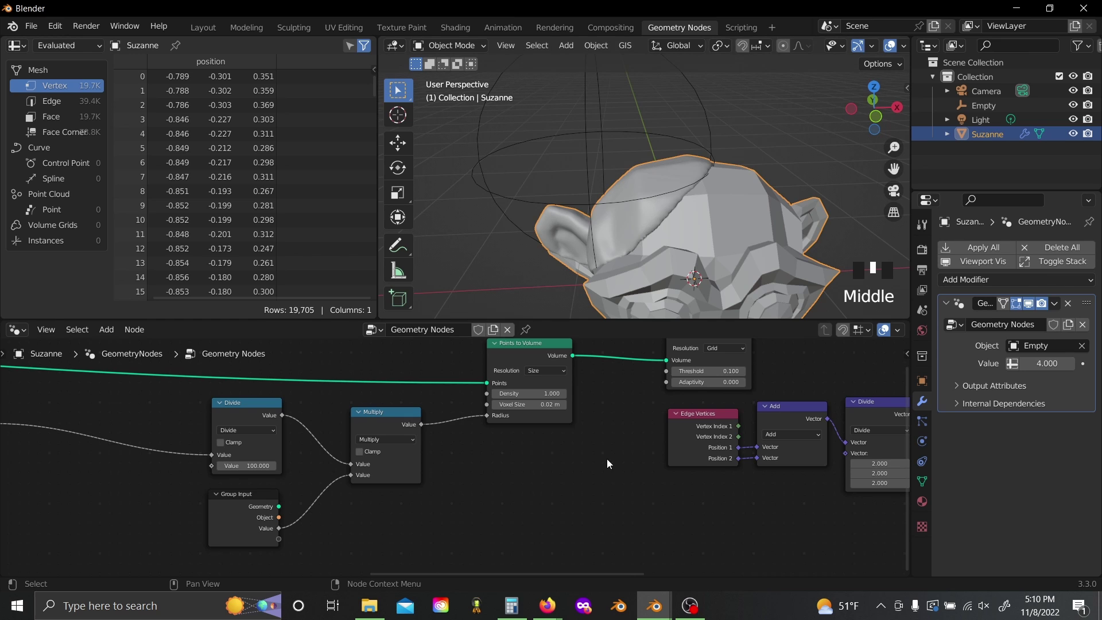
scroll(608, 464, "down", 4)
middle_click_drag(437, 497, 834, 445)
middle_click_drag(381, 514, 706, 509)
middle_click_drag(320, 500, 481, 504)
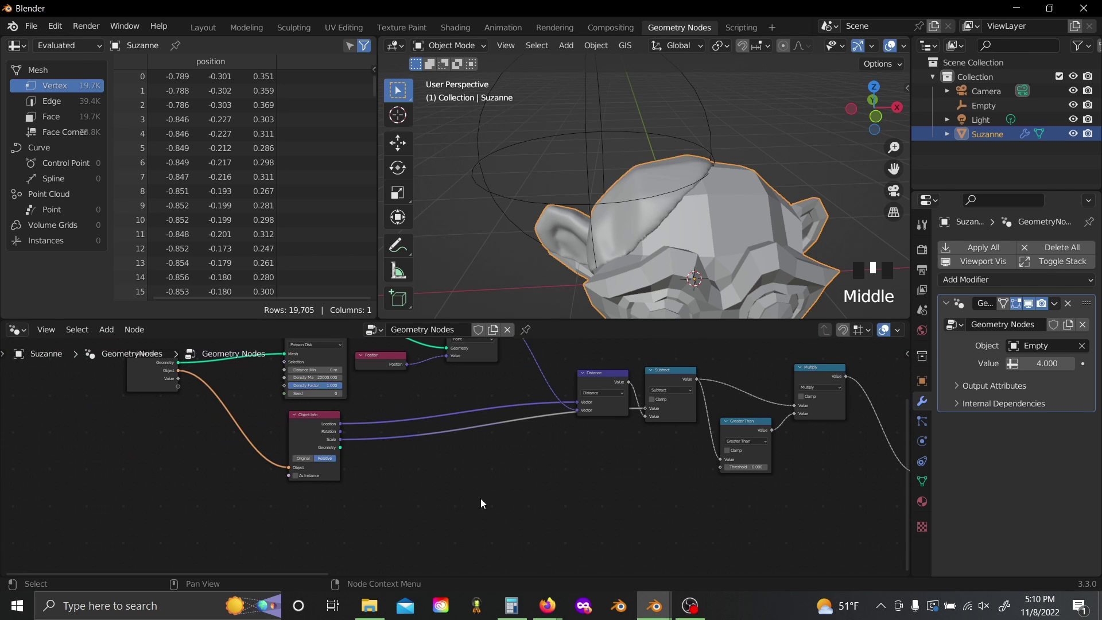
scroll(481, 503, "up", 2)
middle_click_drag(601, 380, 543, 436)
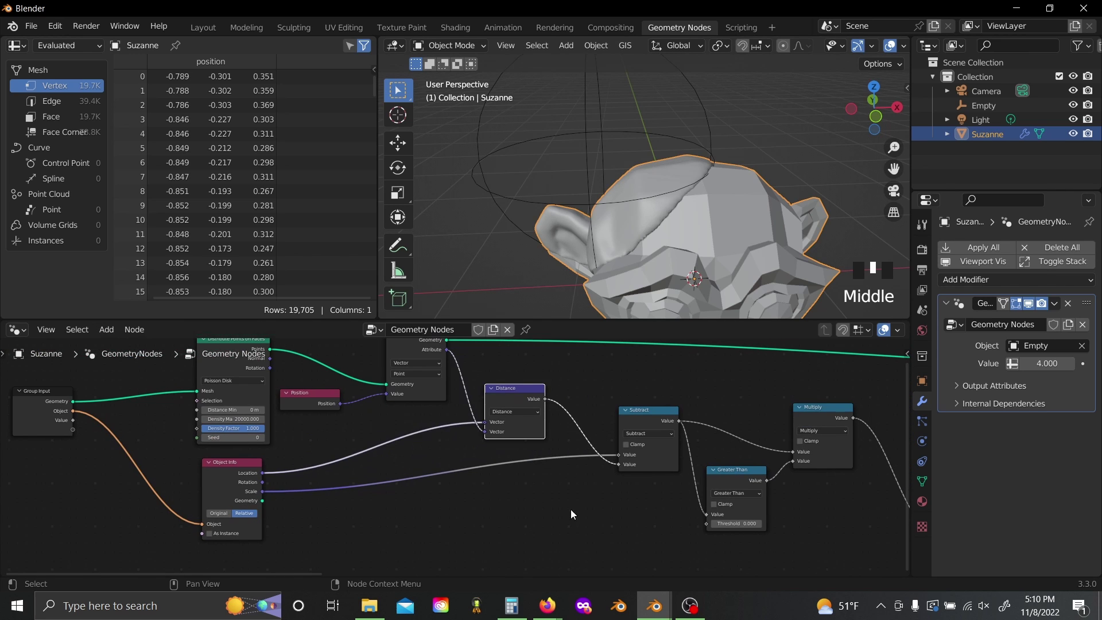
middle_click_drag(573, 511, 315, 499)
left_click_drag(361, 369, 764, 547)
left_click_drag(577, 449, 689, 495)
- Add a MixRGB node and insert it on the link between Distance and Subtract
middle_click_drag(396, 389, 573, 461)
scroll(574, 461, "up", 2)
key("shift+a")
type("sm")
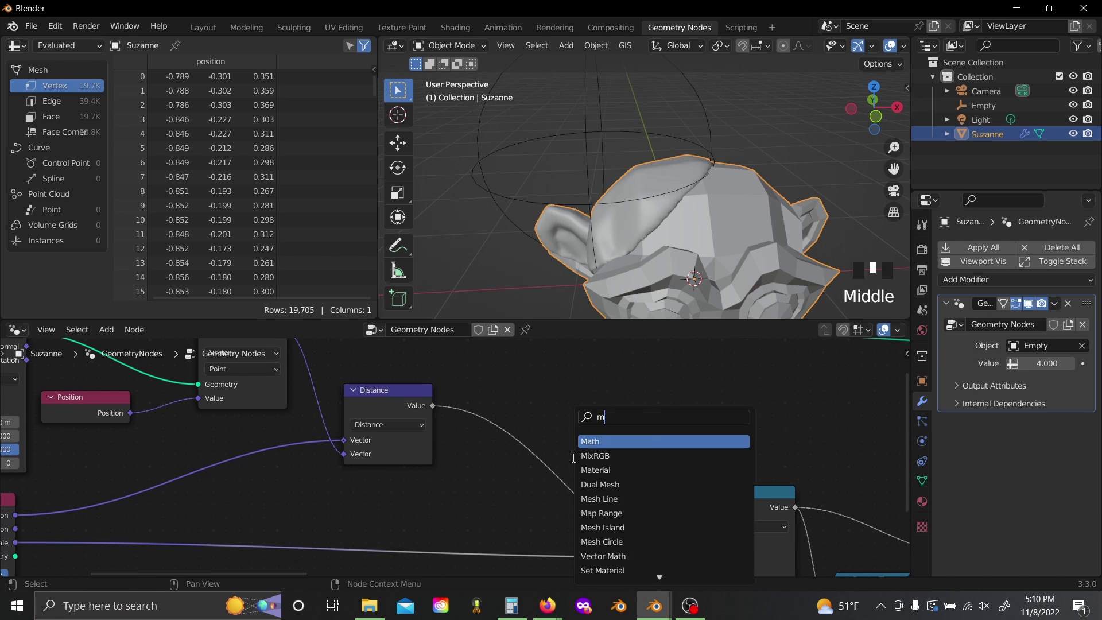
type("ix")
key("Return")
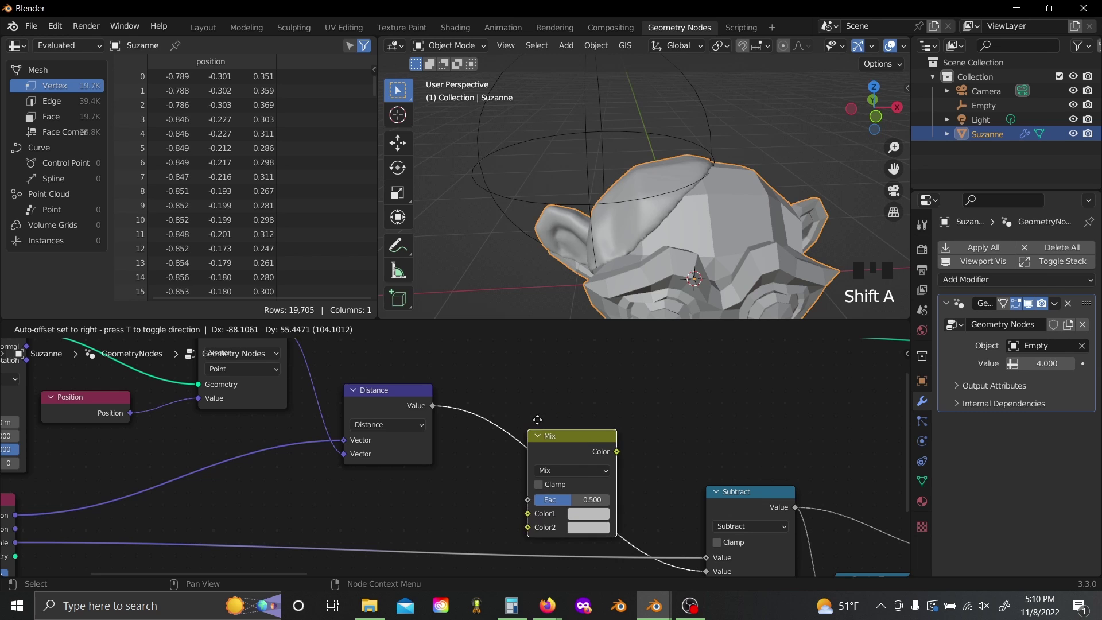
left_click(537, 420)
- Add a Noise Texture node and place it below Object Info
key("shift+a")
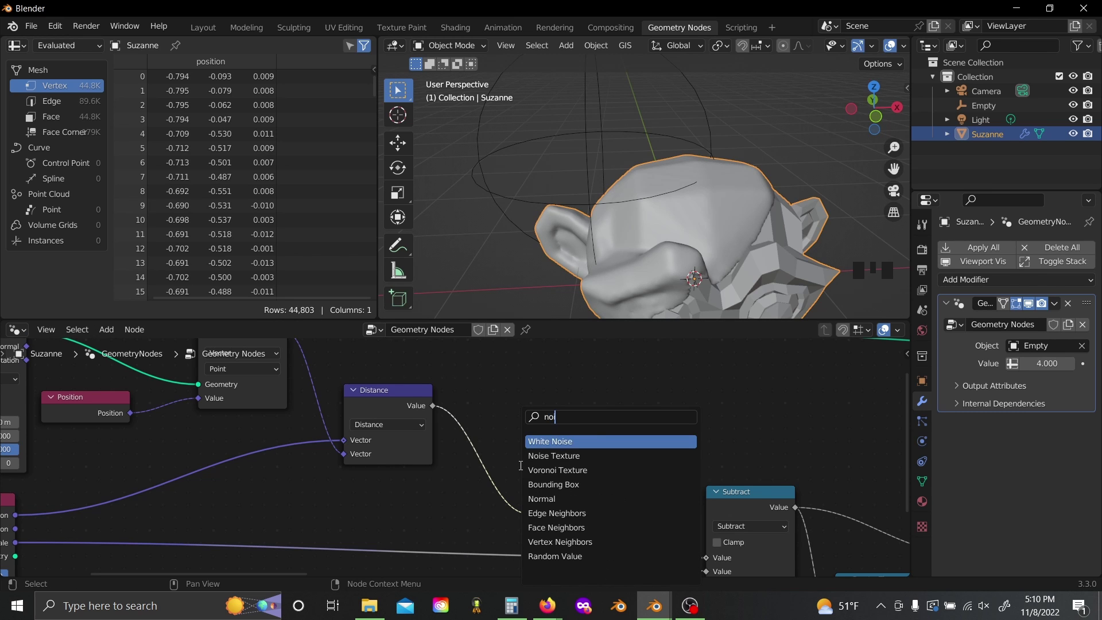
key("Down")
key("Return")
left_click(142, 573)
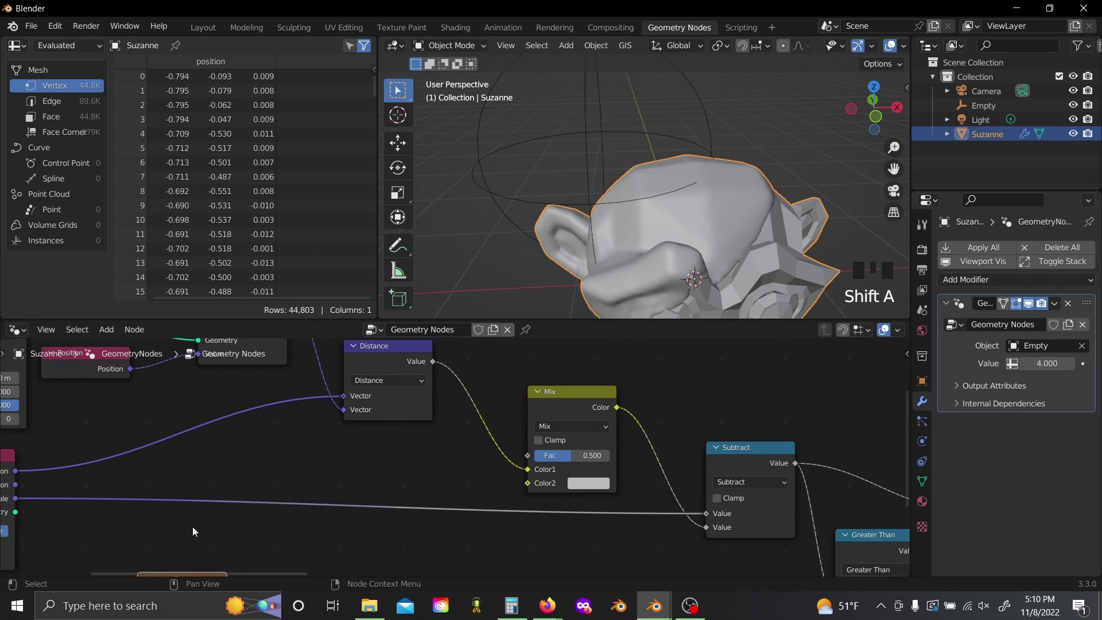
middle_click_drag(193, 531, 300, 434)
scroll(338, 494, "down", 2)
left_click_drag(345, 505, 278, 521)
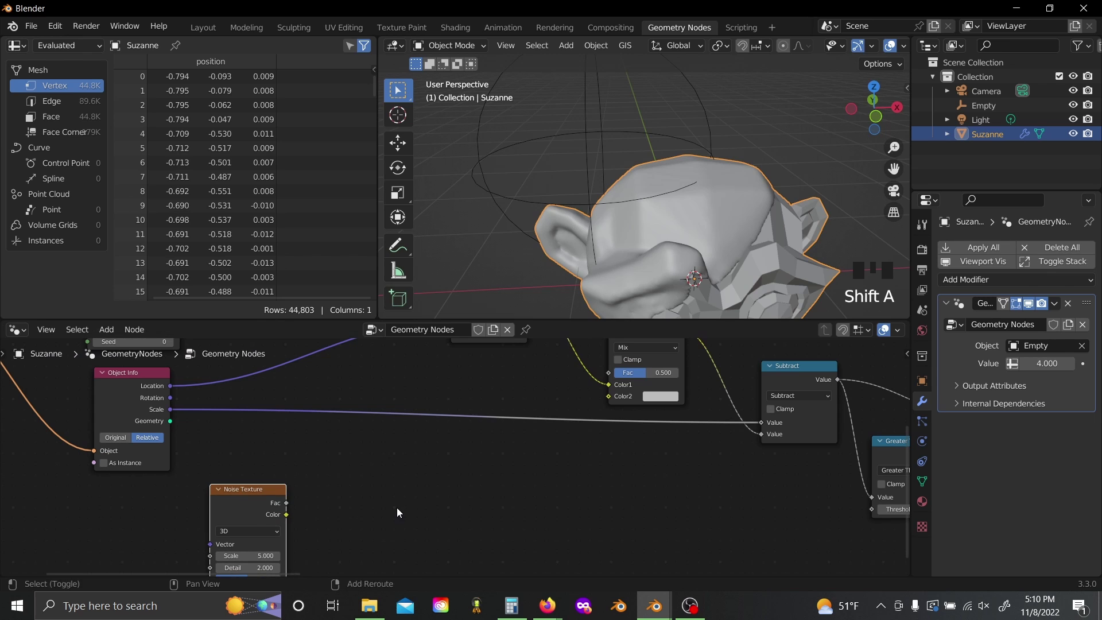
- Add a Math node set to Add beside the Noise Texture
key("shift+a")
type("add")
left_click(418, 438)
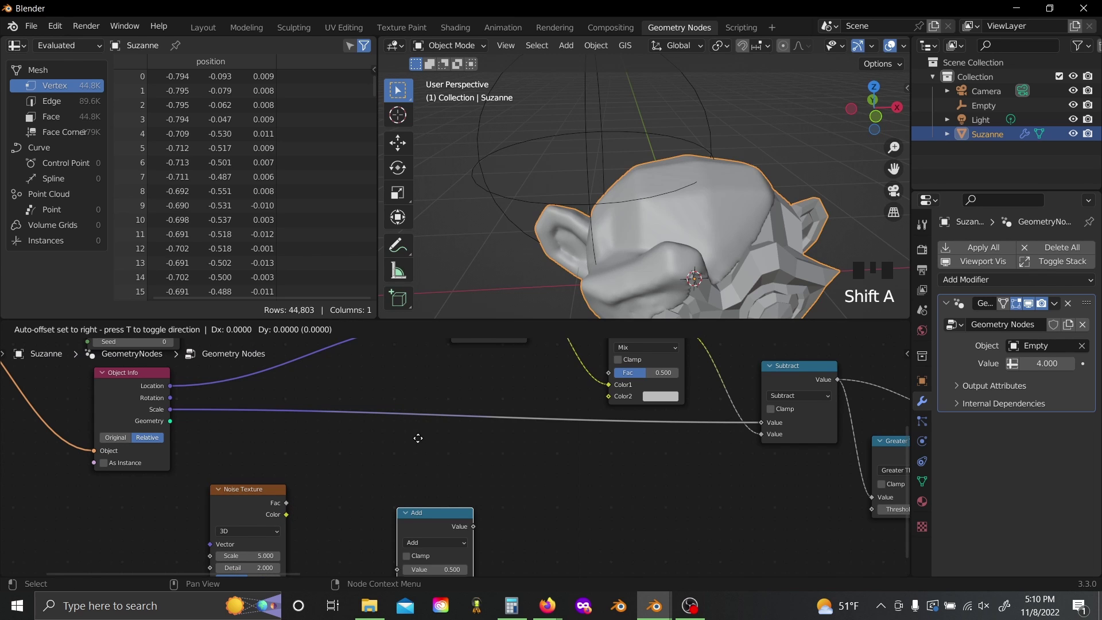
left_click(419, 389)
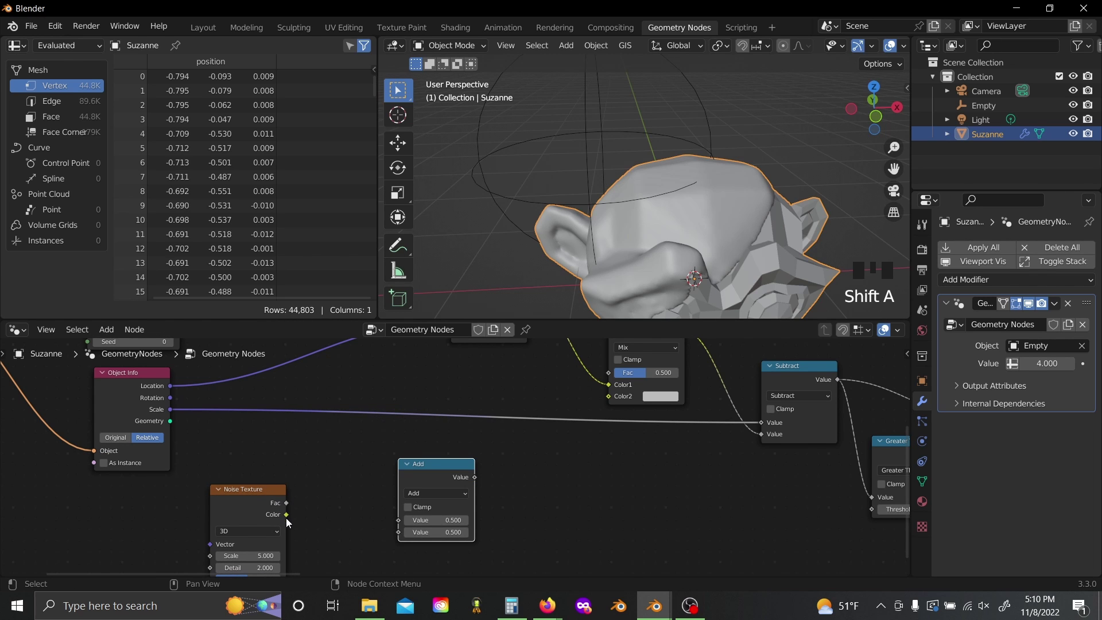
- Feed the noise through the Add node into Mix's Color2 and set the Mix factor to 0.407
middle_click_drag(377, 454, 315, 536)
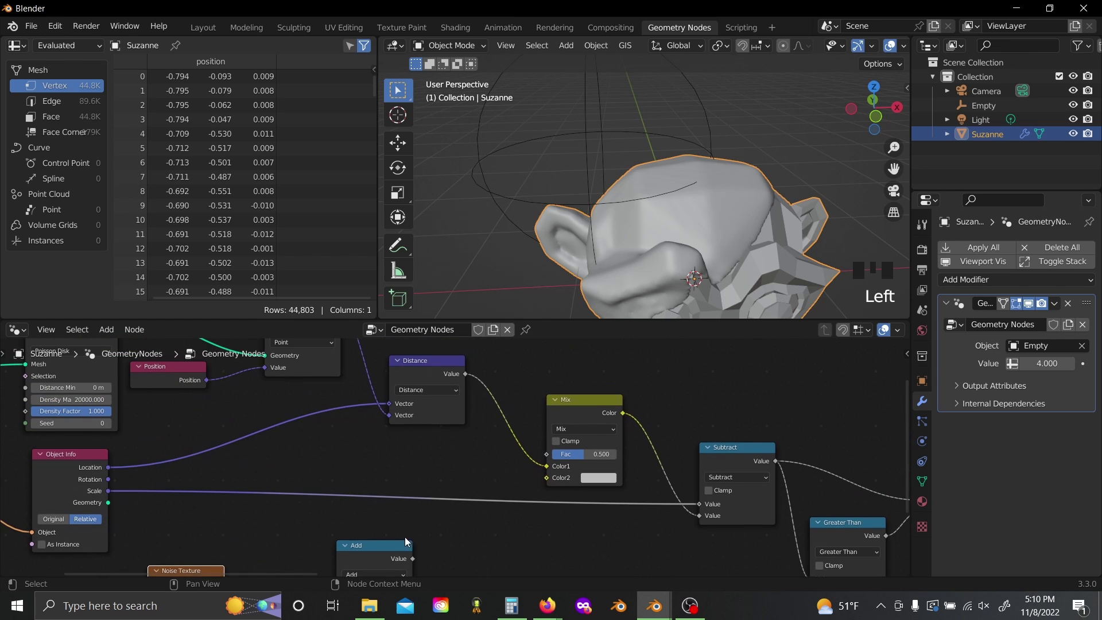
left_click_drag(413, 559, 544, 476)
scroll(607, 477, "up", 3)
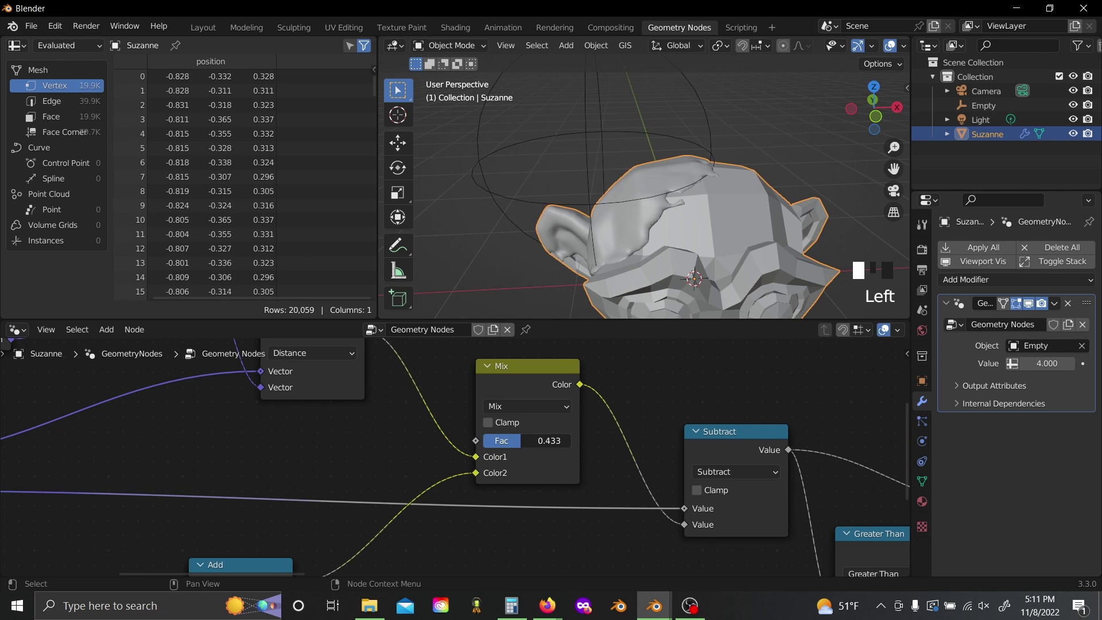
scroll(618, 214, "up", 5)
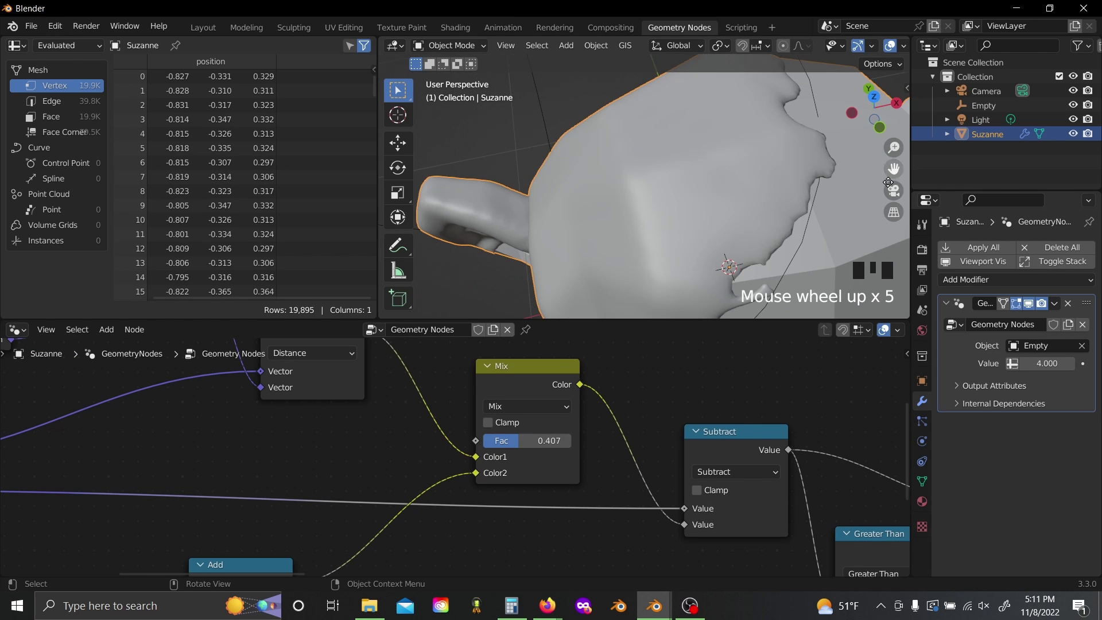
- Set the Noise Texture's scale to 3.900 and roughness to 0.340, and the connected Add node's value to 0.400
scroll(433, 501, "down", 4)
middle_click_drag(433, 501, 631, 349)
scroll(454, 431, "up", 6)
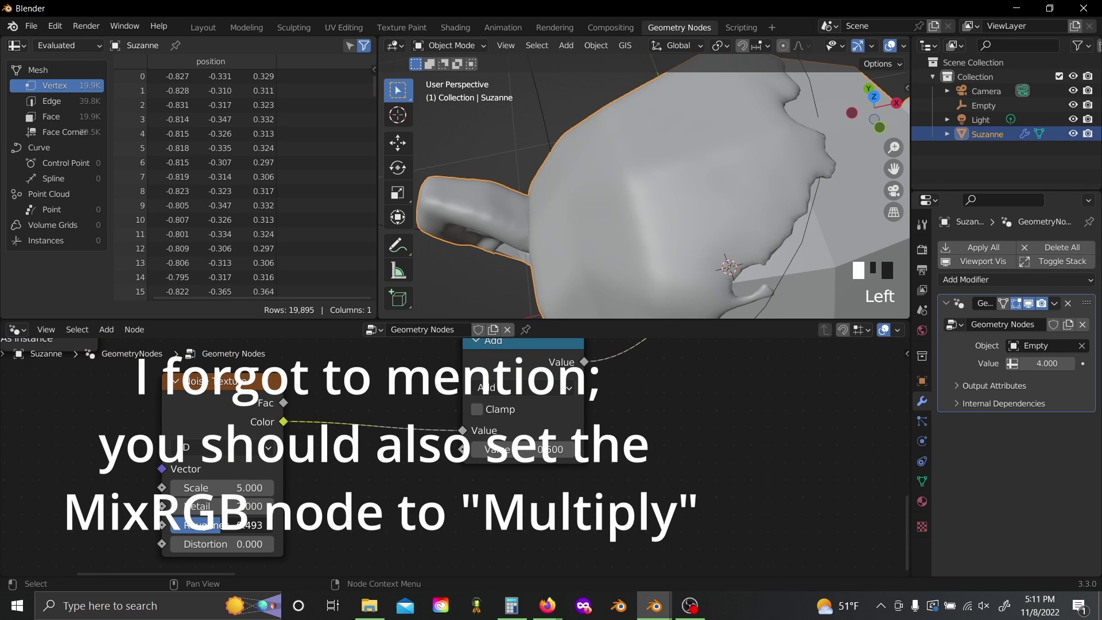
left_click_drag(196, 524, 204, 524)
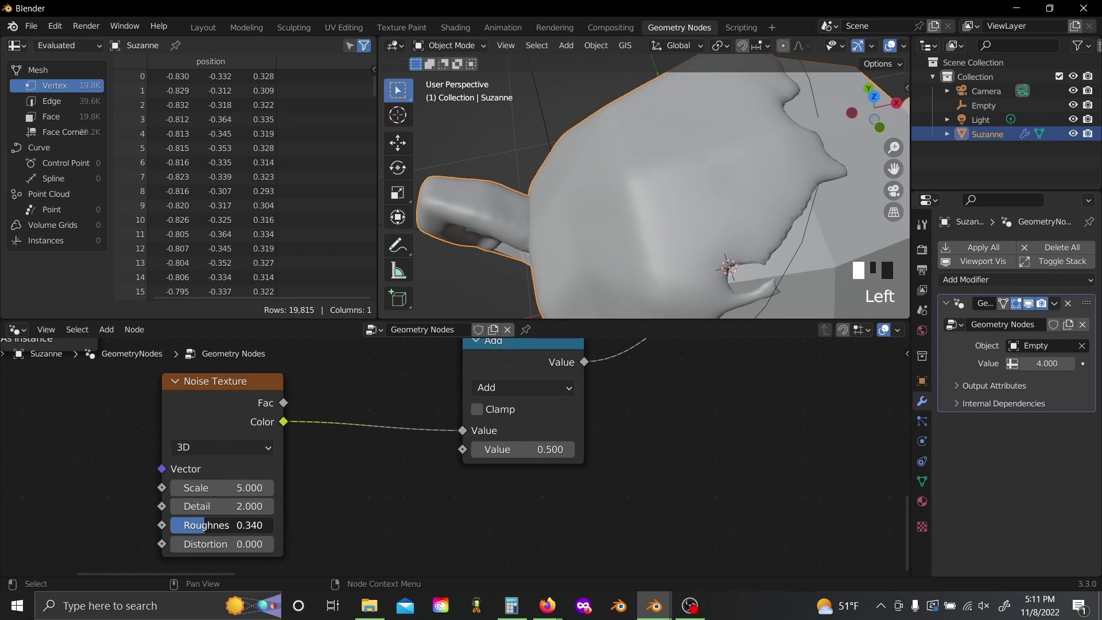
left_click_drag(217, 488, 187, 487)
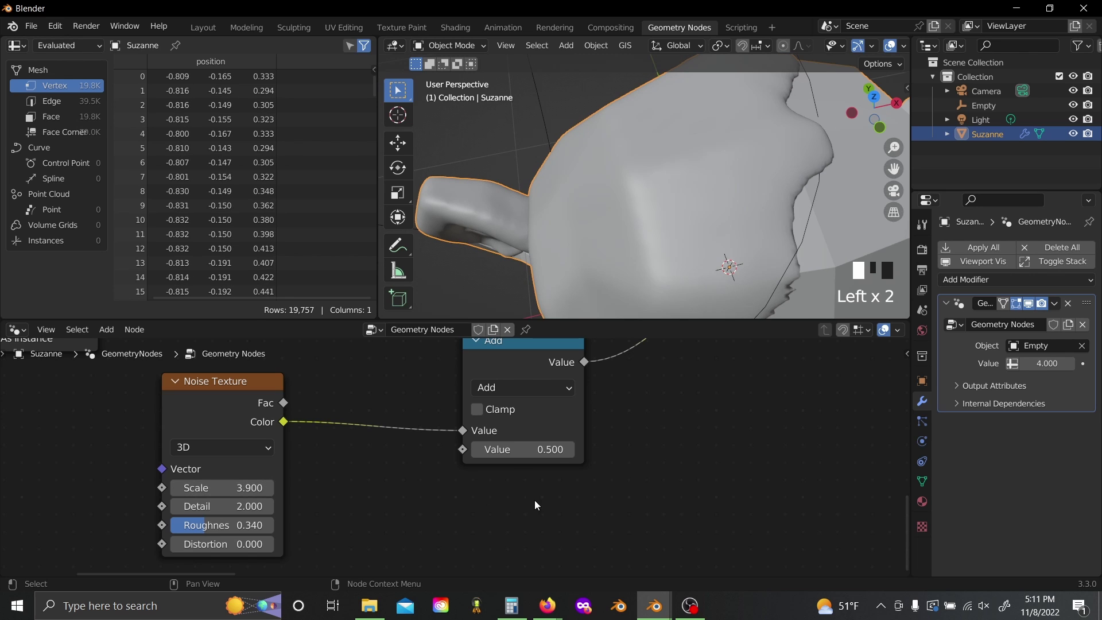
mouse_move(522, 449)
left_mouse_down()
mouse_move(448, 450)
mouse_move(520, 449)
left_mouse_up()
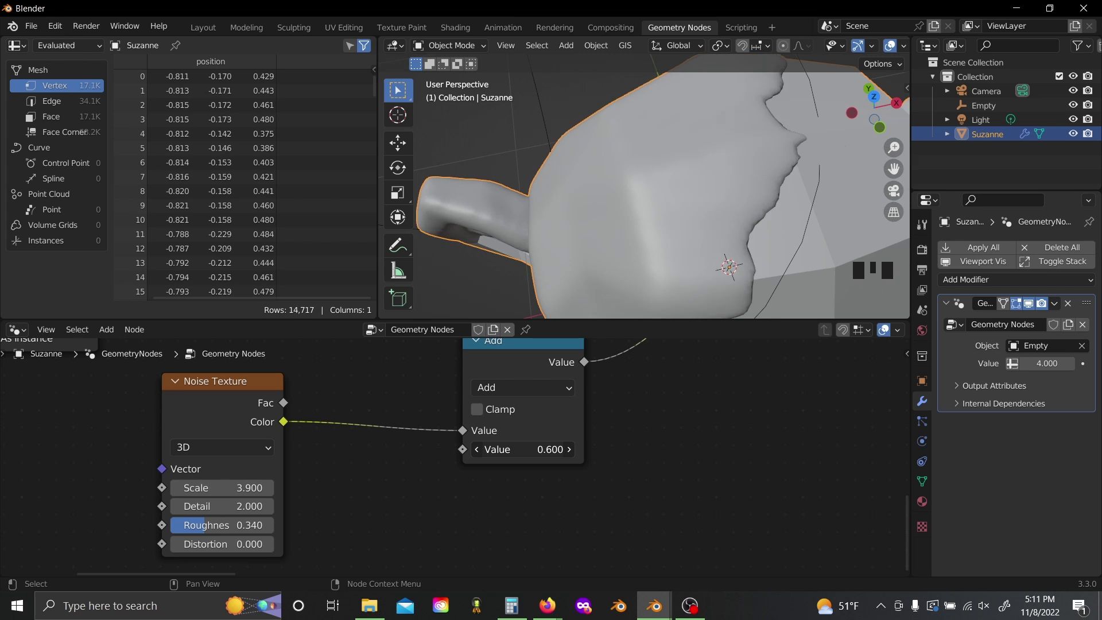
scroll(669, 467, "down", 2)
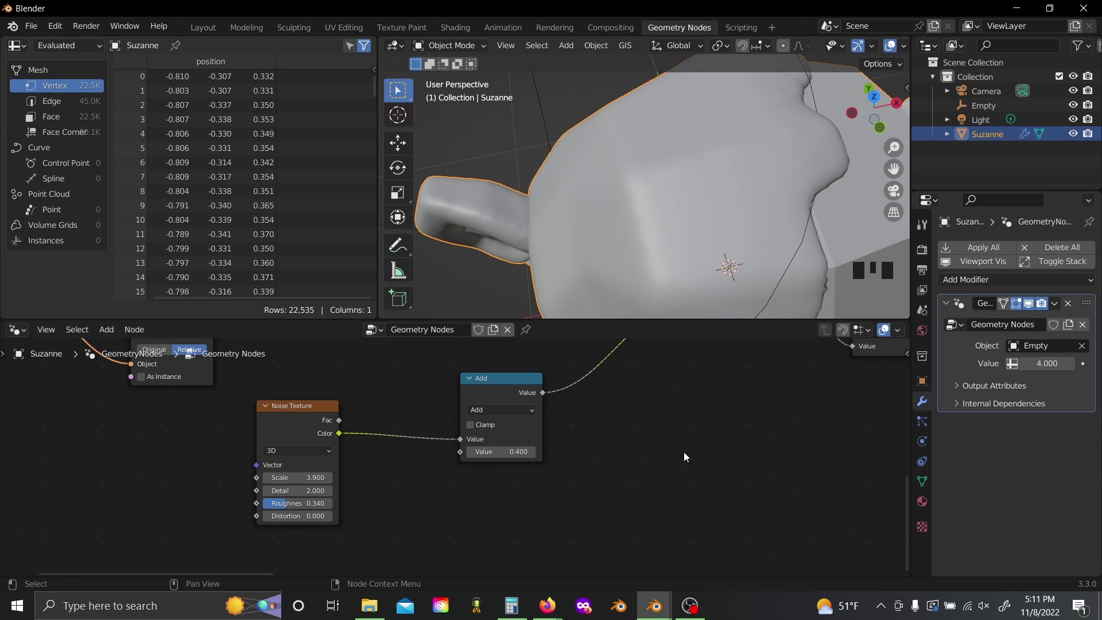
scroll(728, 263, "down", 6)
middle_click_drag(728, 264, 766, 165)
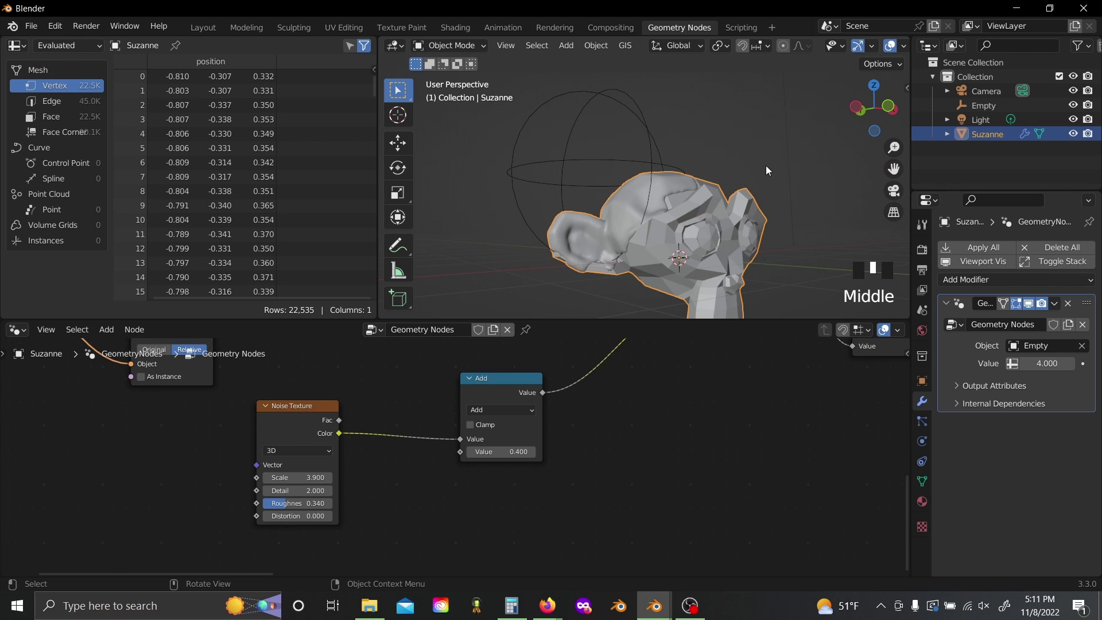
- Add a Set Material node below the Join Geometry node
scroll(698, 517, "down", 8)
middle_click_drag(803, 522, 216, 539)
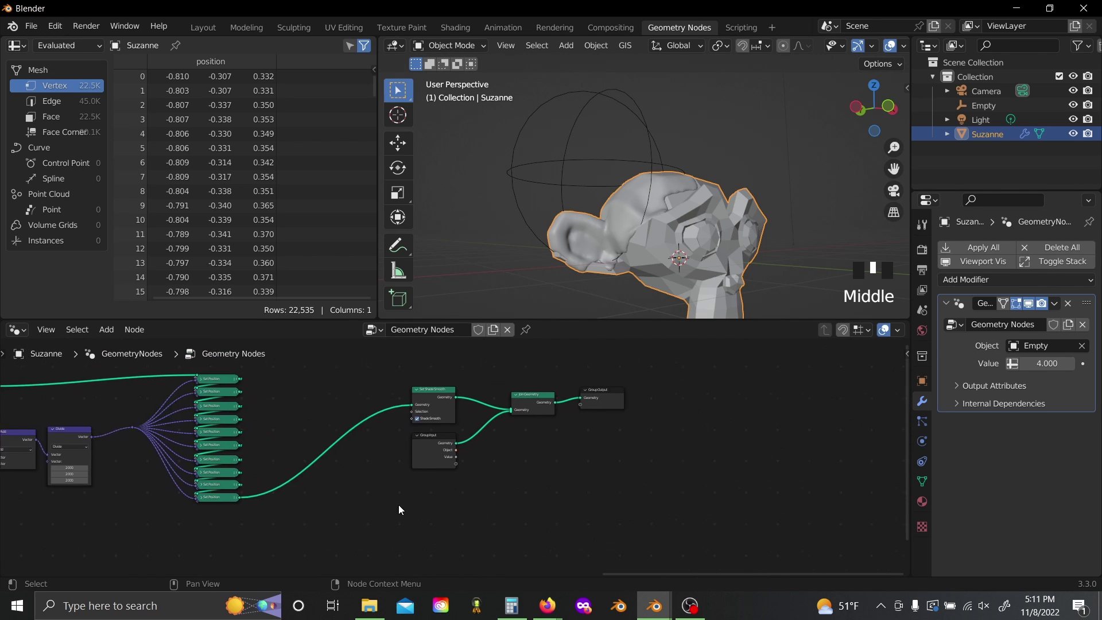
scroll(399, 510, "up", 5)
key("shift+a")
key("s")
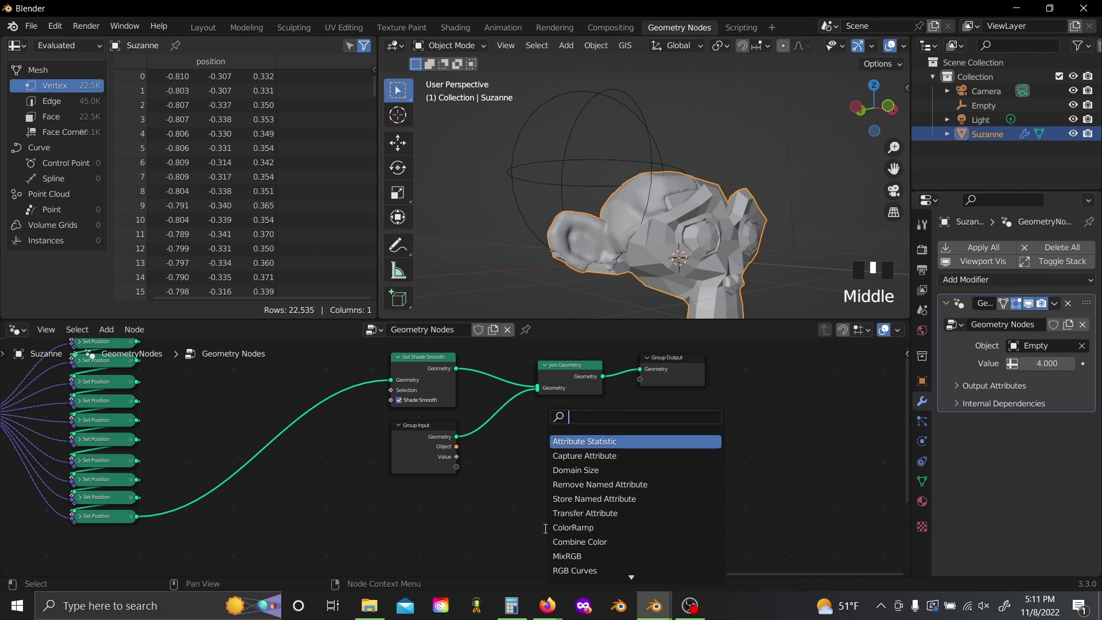
left_click(568, 472)
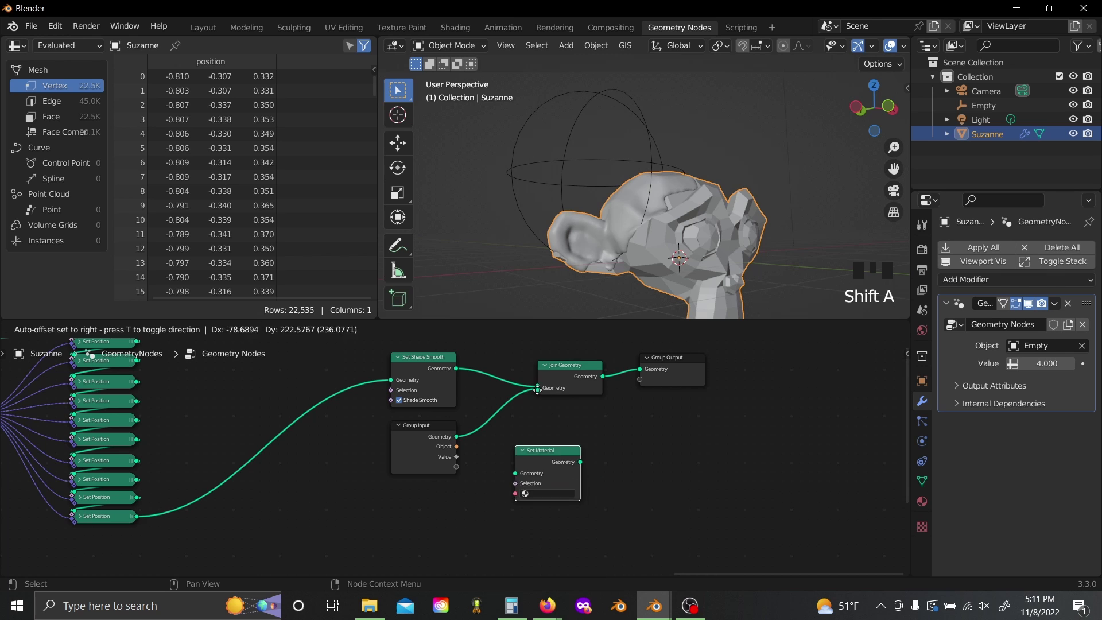
left_click(539, 389)
- Move Join Geometry and Group Output away to make room and insert Set Material on the link after Set Shade Smooth
middle_click_drag(556, 380, 509, 422)
left_click_drag(493, 376, 685, 462)
key("g")
left_click(749, 457)
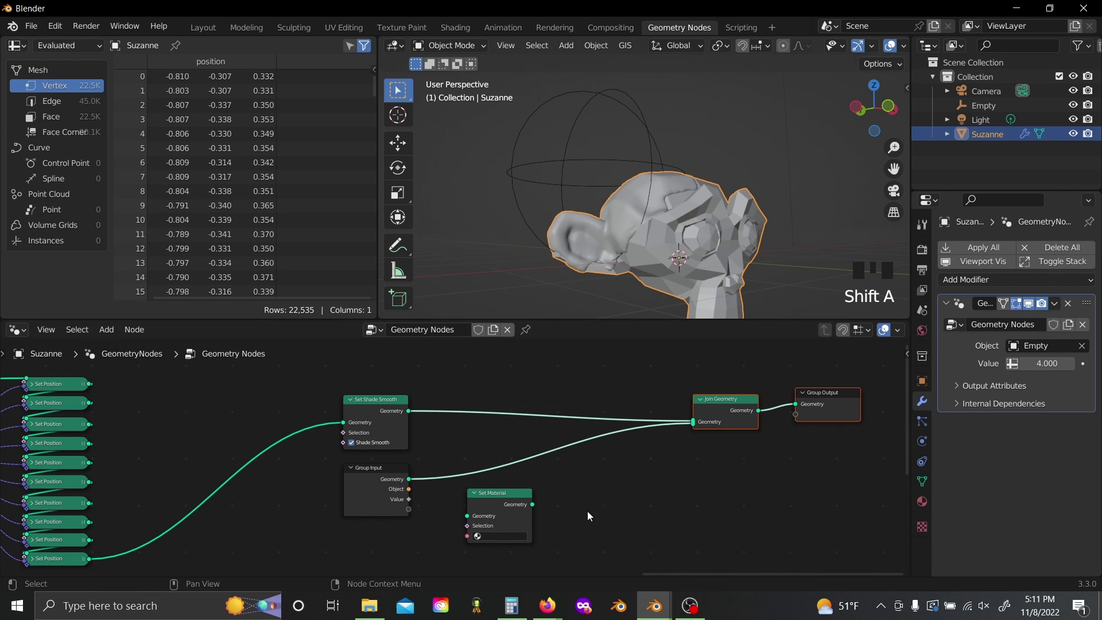
left_click_drag(480, 505, 492, 396)
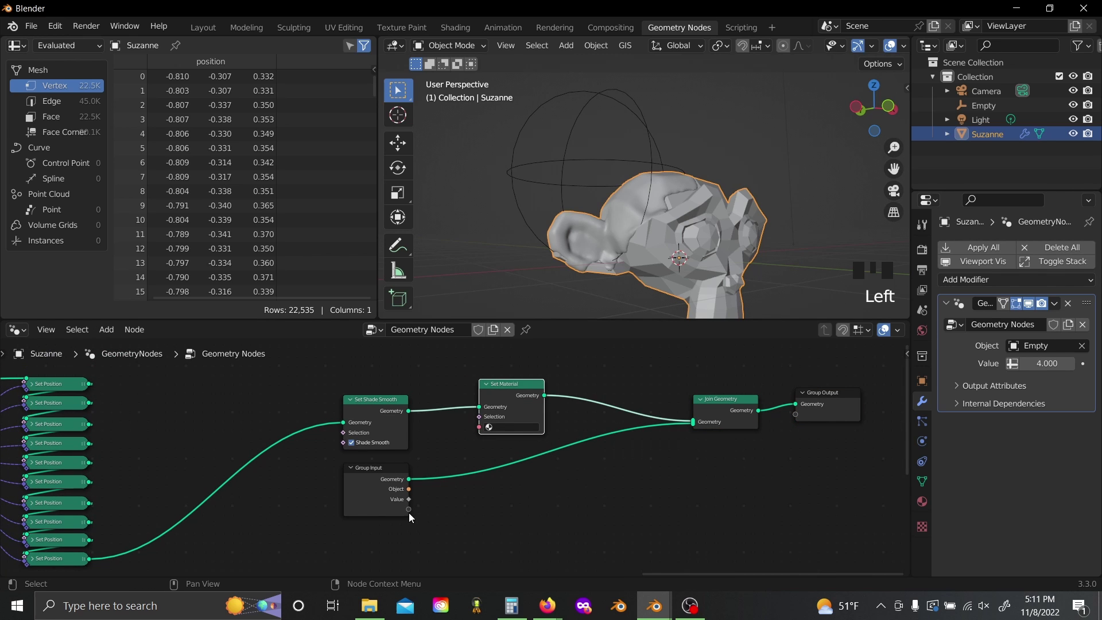
- Expose Set Material's Material input as a modifier parameter by linking it to the empty Group Input socket
left_click_drag(409, 513, 433, 517)
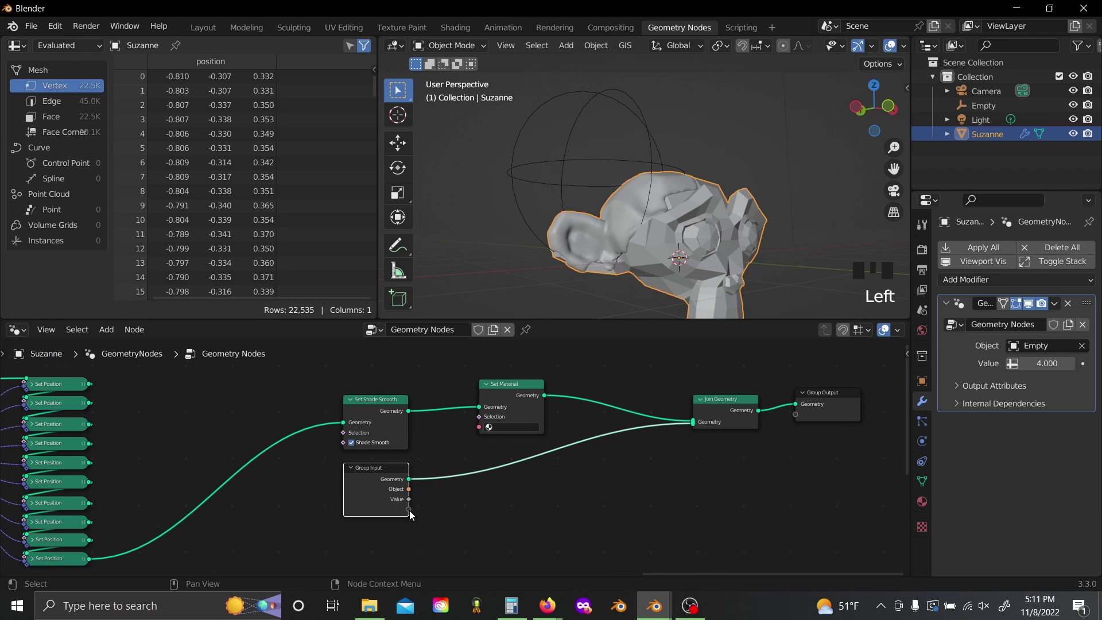
left_click_drag(459, 443, 480, 426)
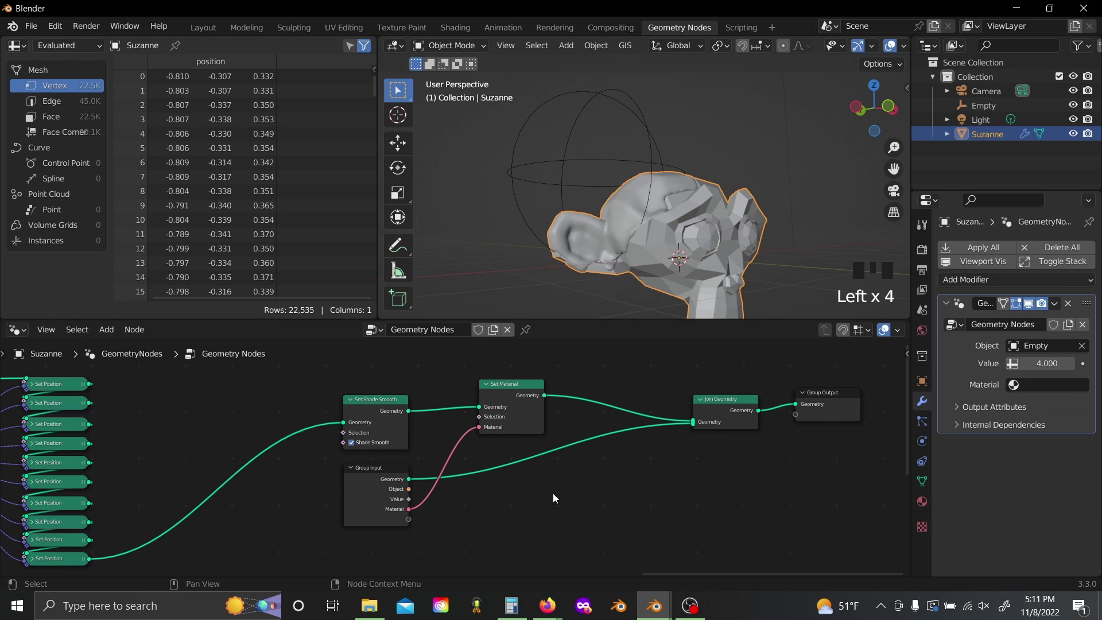
scroll(609, 485, "down", 1)
scroll(608, 484, "down", 2)
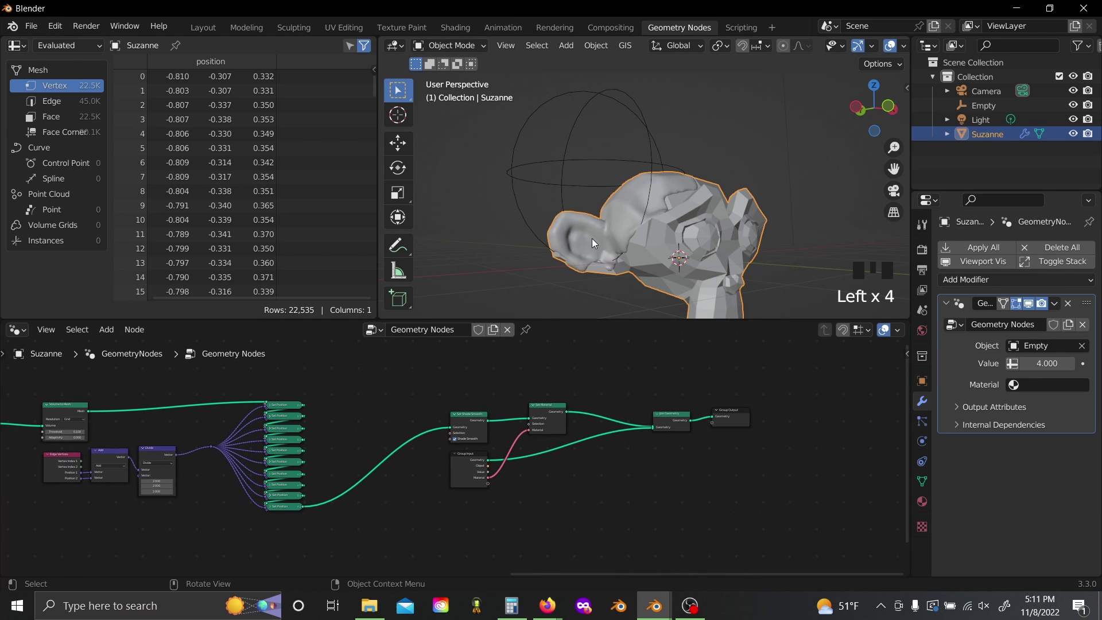
- Switch to the Shading workspace and set the viewport to rendered shading
left_click(454, 28)
scroll(581, 240, "up", 2)
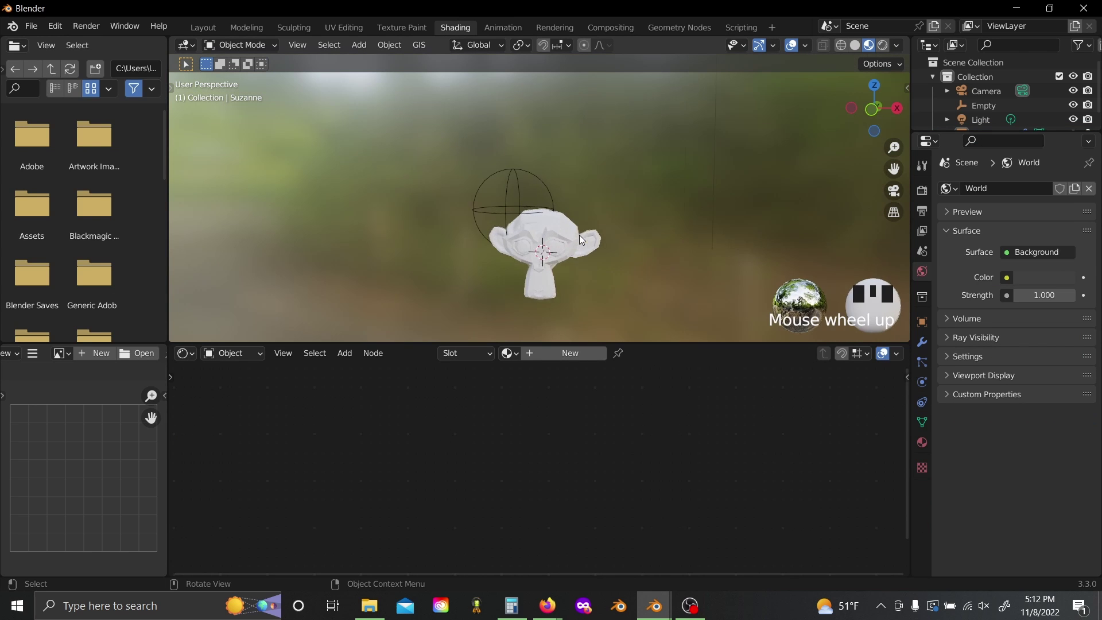
scroll(580, 235, "up", 2)
middle_click_drag(579, 270, 583, 220, "shift")
left_click(583, 221)
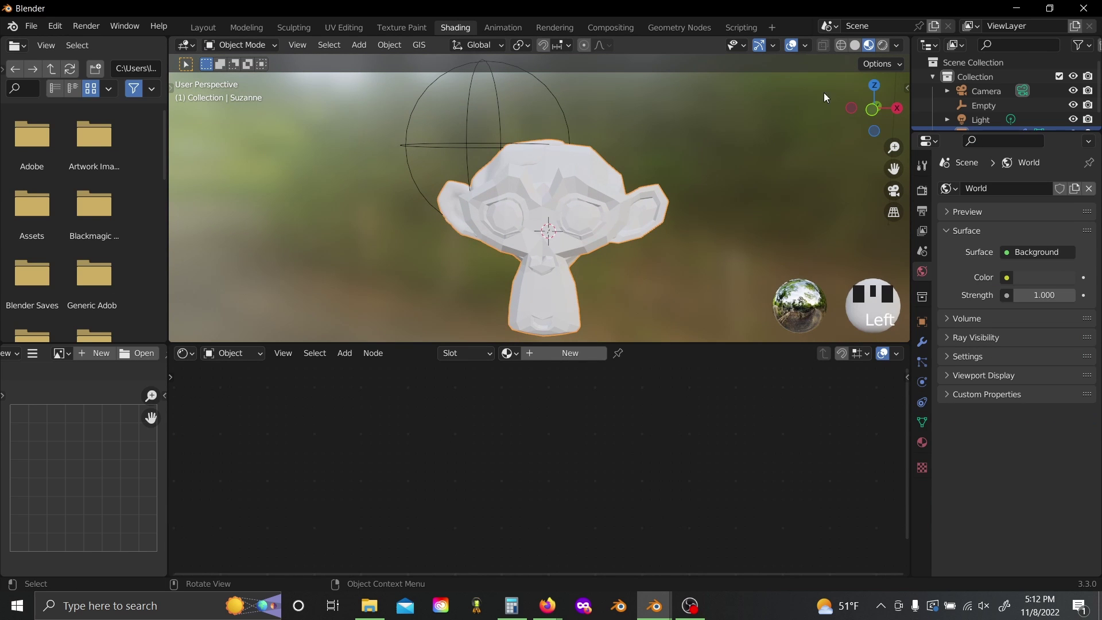
left_click(884, 45)
left_click(687, 232)
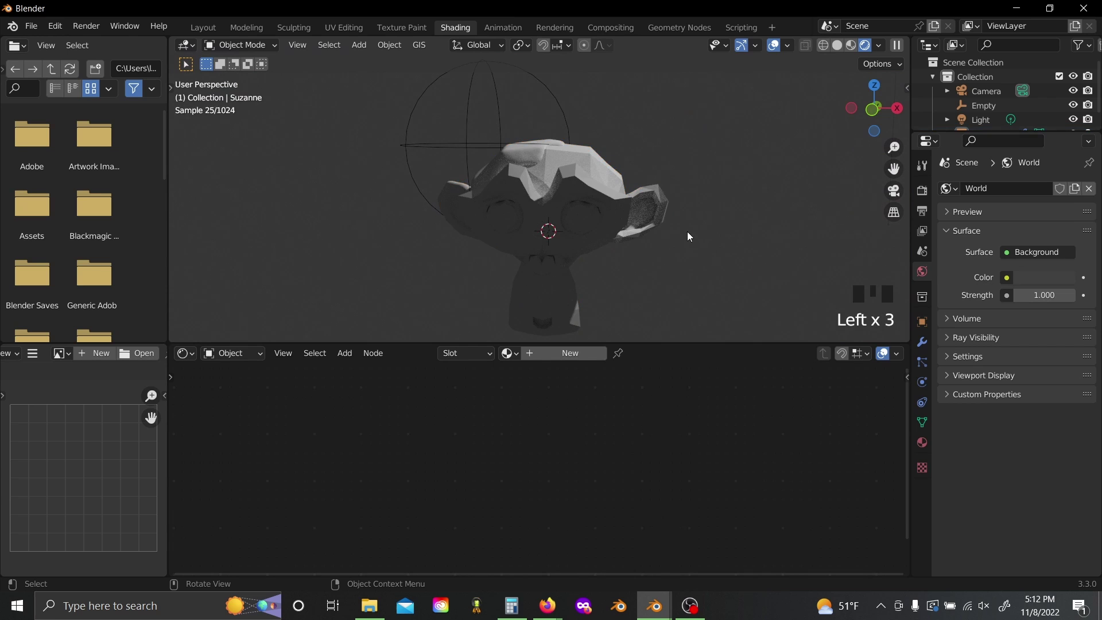
- Create a new material for the monkey and delete its Principled BSDF node
middle_click_drag(606, 284, 517, 194)
left_click(608, 253)
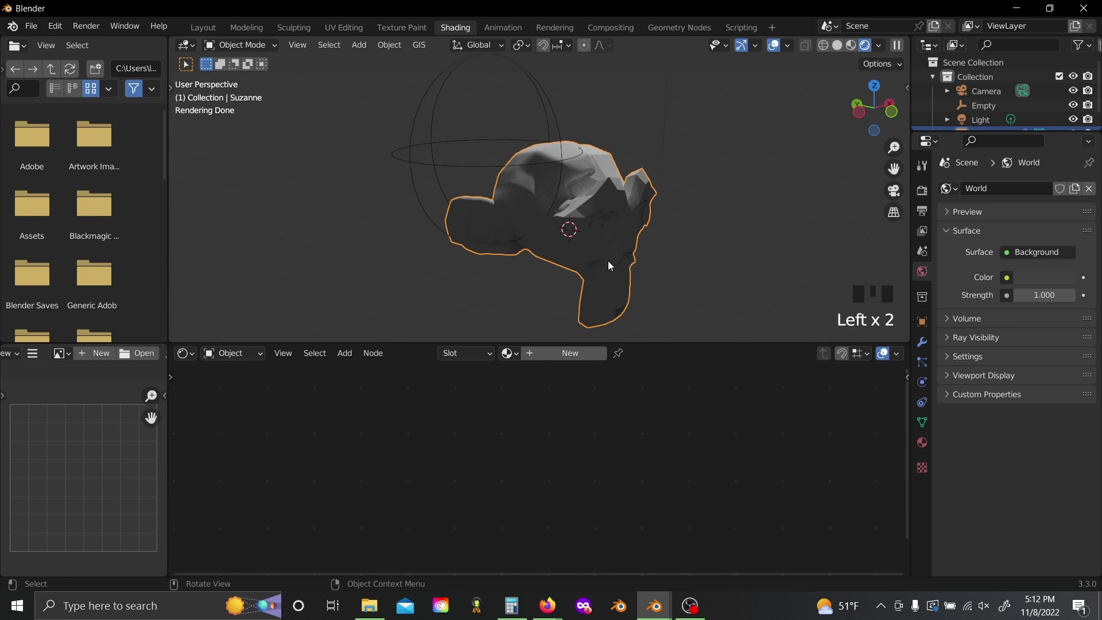
middle_click_drag(608, 260, 591, 322)
left_click(582, 352)
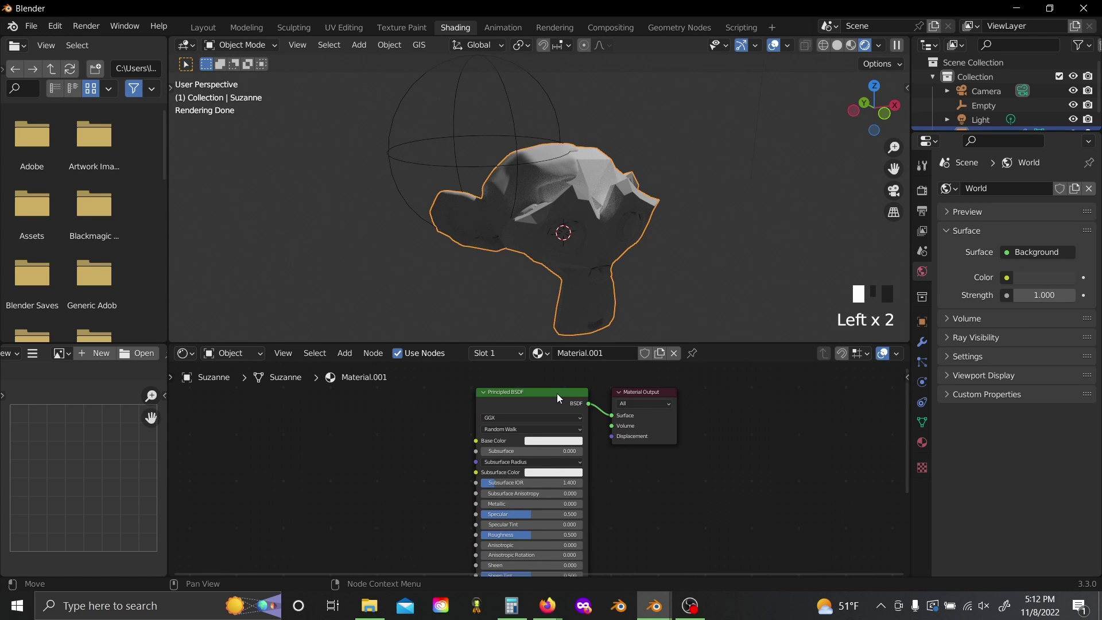
left_click_drag(557, 393, 543, 419)
key("x")
- Add a Glass BSDF node, connect it to the Material Output's Surface and set its IOR to 1.300
key("shift+a")
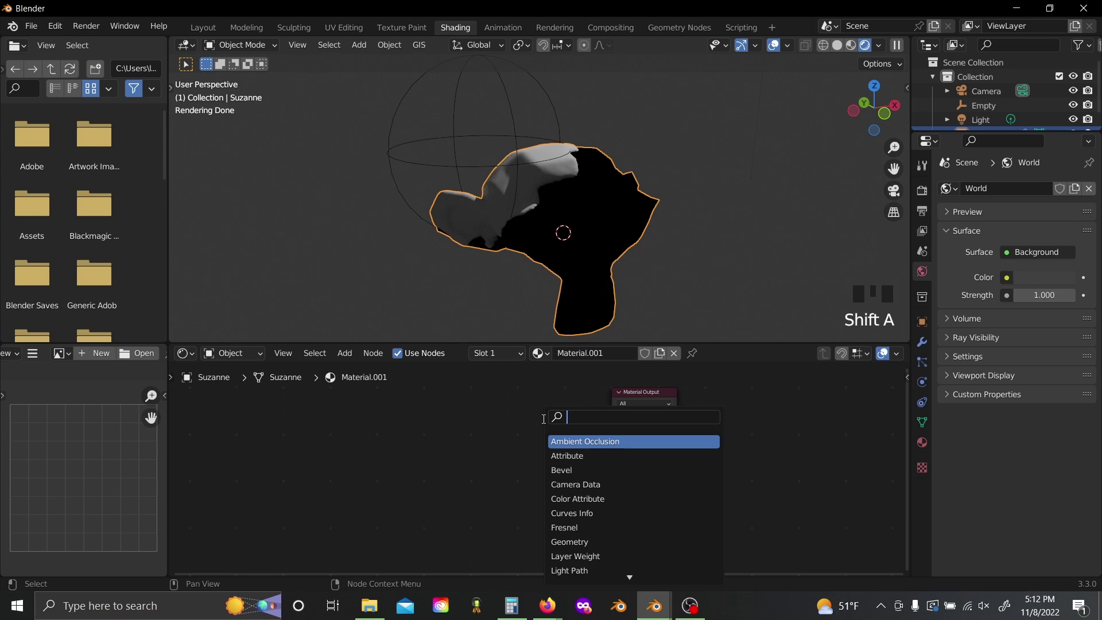
type("g")
key("Return")
left_click(461, 409)
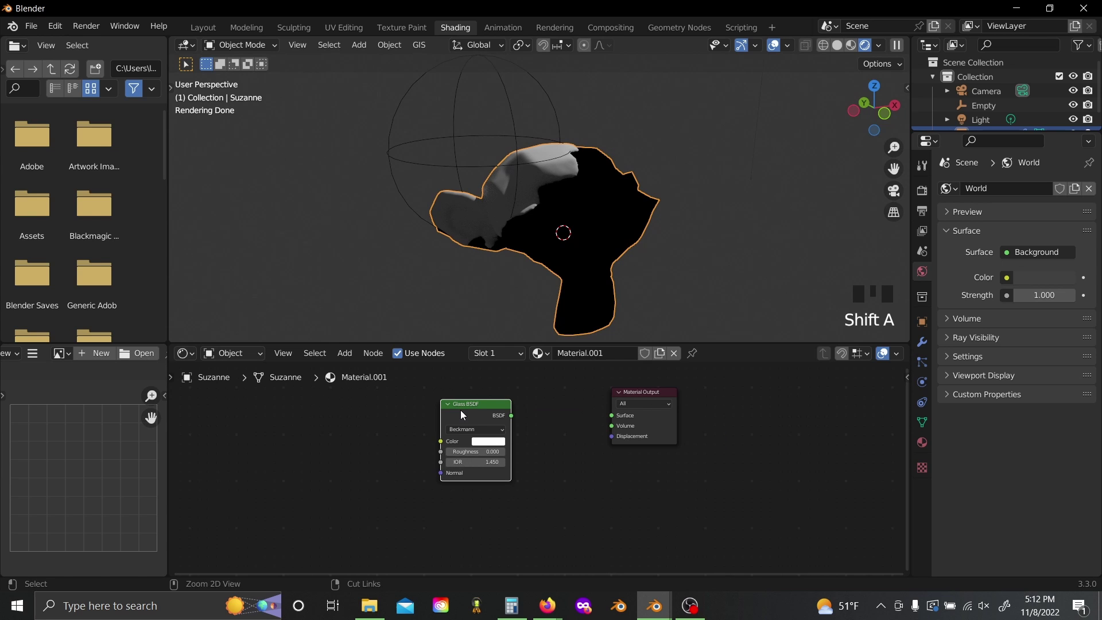
left_click(460, 409, "ctrl+shift")
scroll(660, 433, "up", 2)
scroll(509, 449, "up", 3)
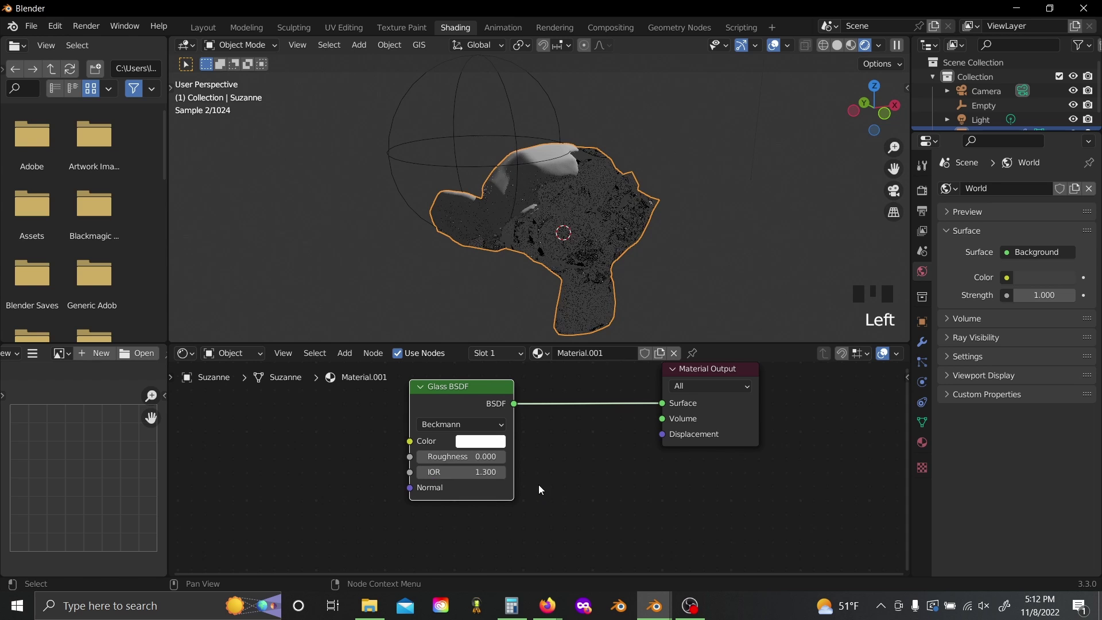
- Feed a mapped Musgrave Texture with scale 3.400 and detail 15.000 through a Bump node into the Glass BSDF's Normal
middle_click_drag(622, 273, 577, 257)
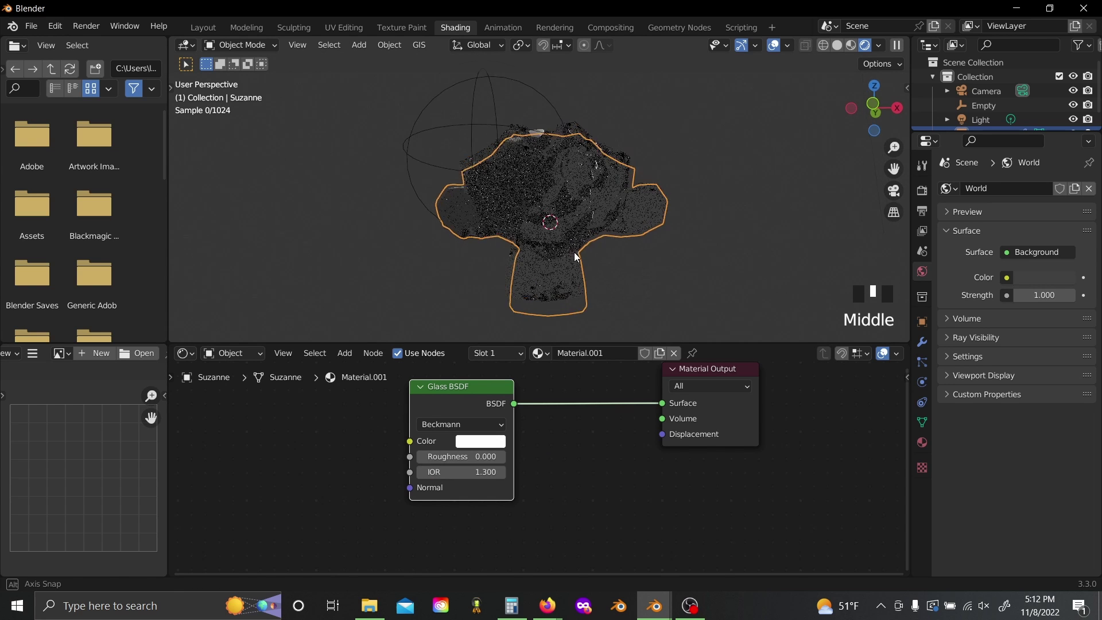
scroll(576, 525, "down", 3)
scroll(566, 525, "up", 1)
key("shift+a")
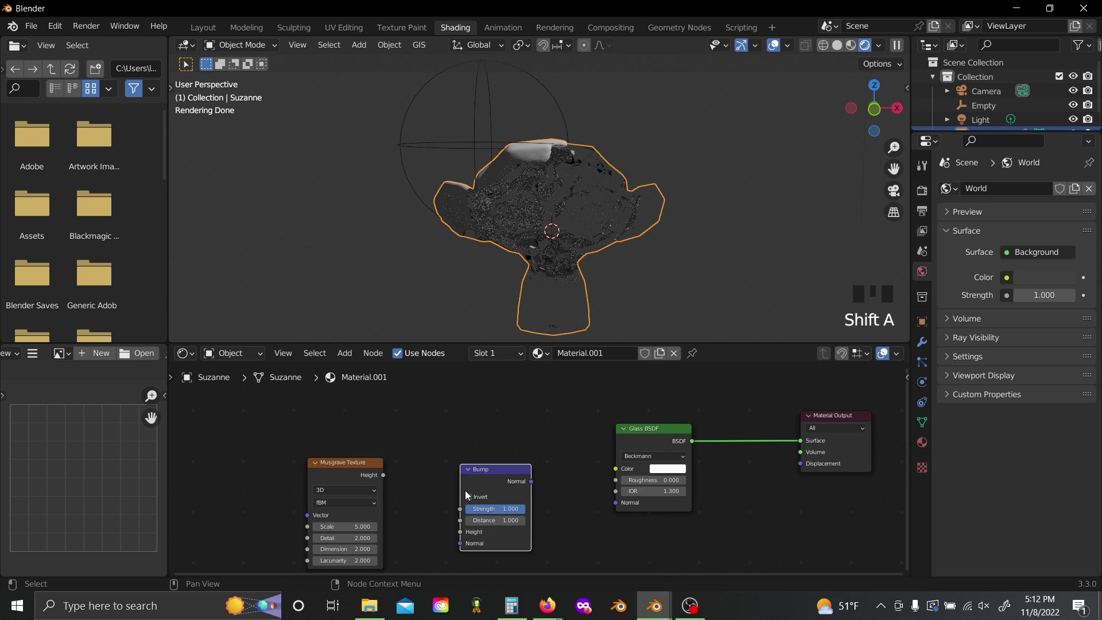
key("ctrl+t")
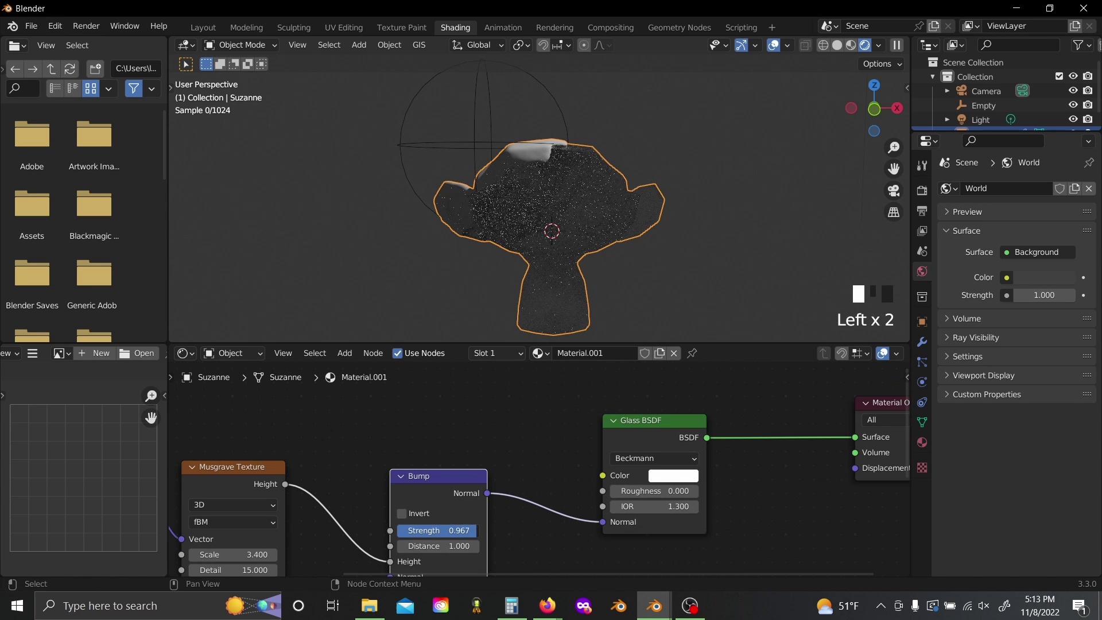
- Add an Environment Texture node with christmas_photo_studio_05_4k.exr to the World shader and use it to light the scene
key("shift+a")
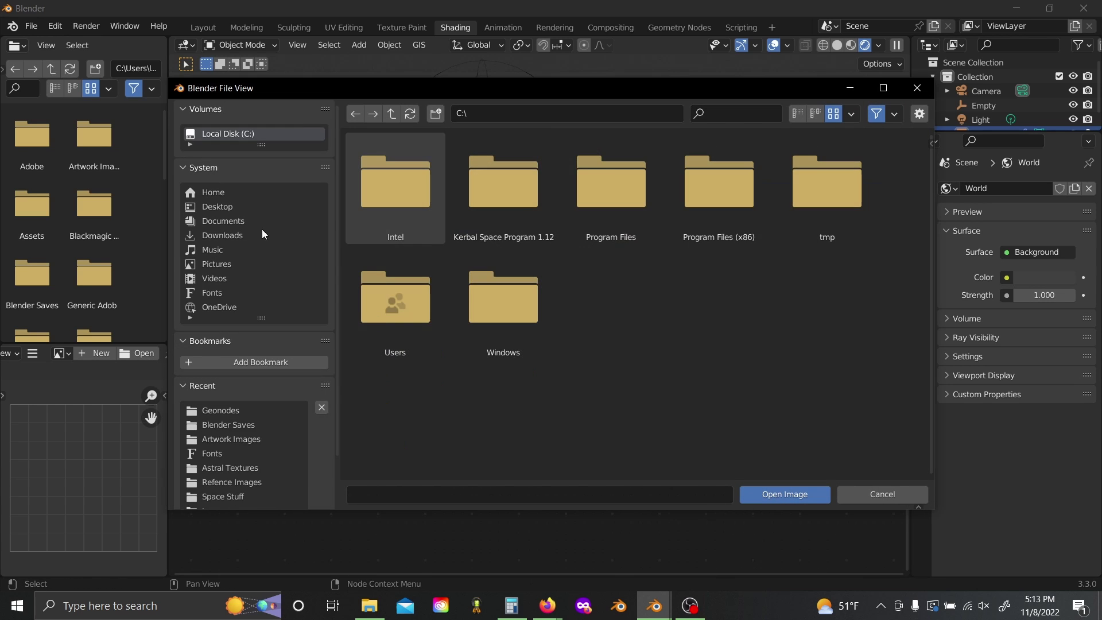
scroll(262, 229, "down", 2)
left_click(214, 484)
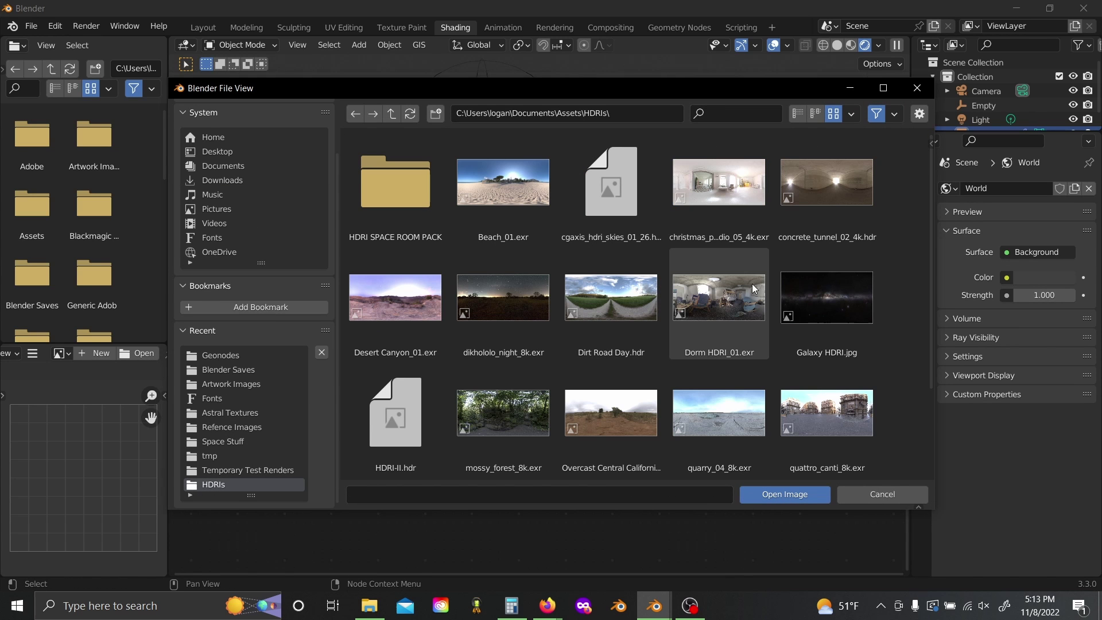
scroll(758, 290, "down", 3)
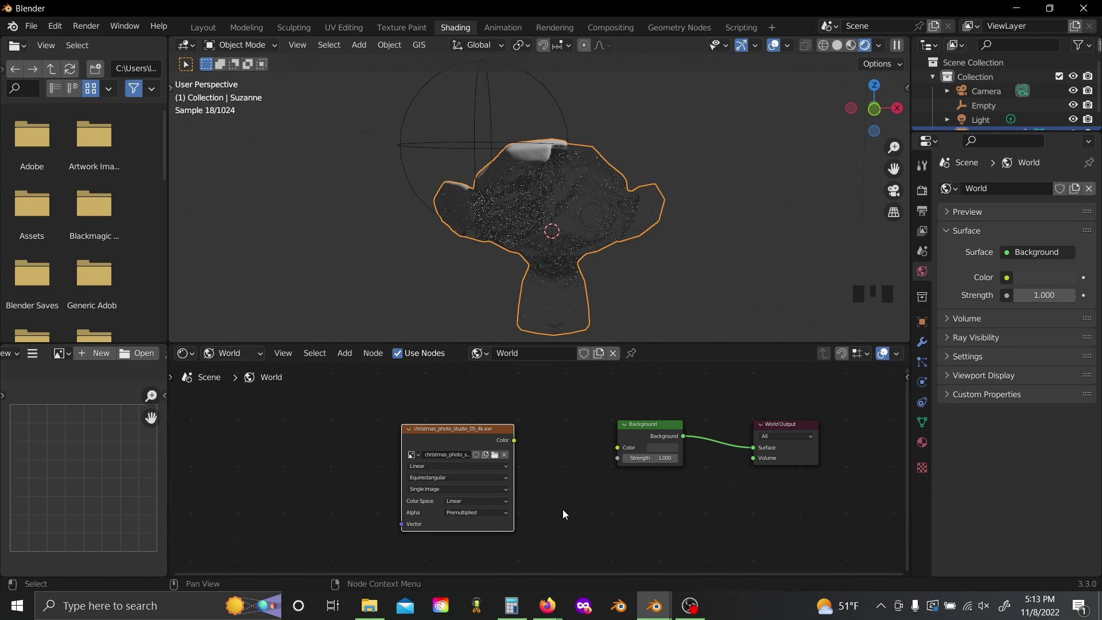
left_click(562, 509)
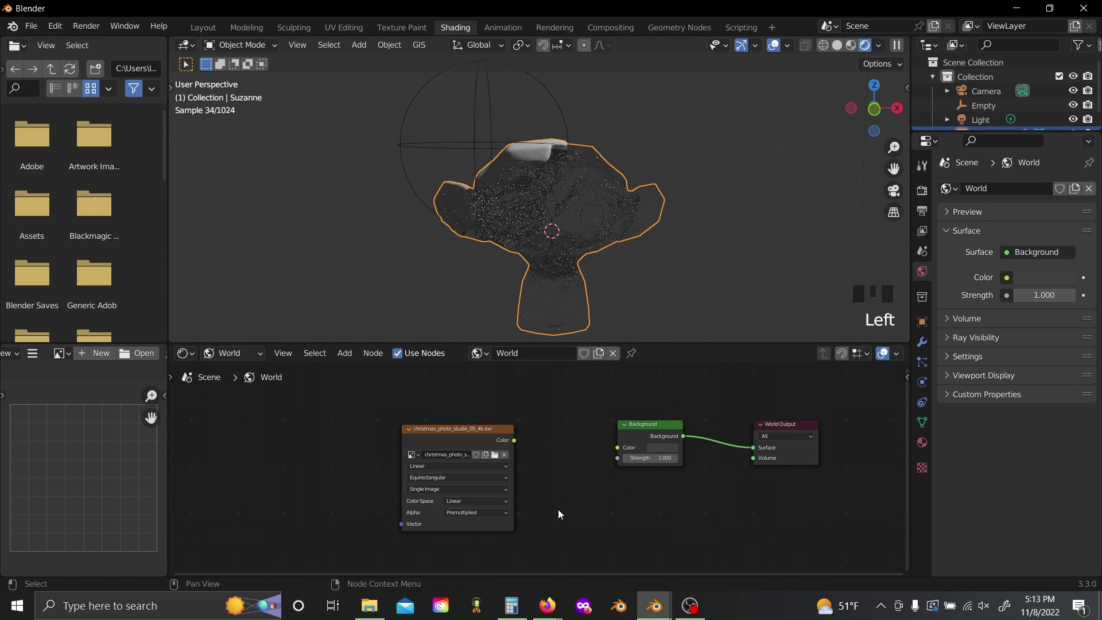
scroll(558, 508, "up", 2)
left_click(490, 435, "ctrl+shift")
left_click_drag(669, 423, 722, 493)
- Make the film background transparent in the render settings
left_click(922, 190)
scroll(971, 451, "down", 4)
left_click(960, 472)
scroll(971, 459, "down", 3)
left_click(966, 460)
- Return the shader editor to object materials and assign Material.001 as the Geometry Nodes modifier's Material
left_click(232, 353)
left_click(921, 341)
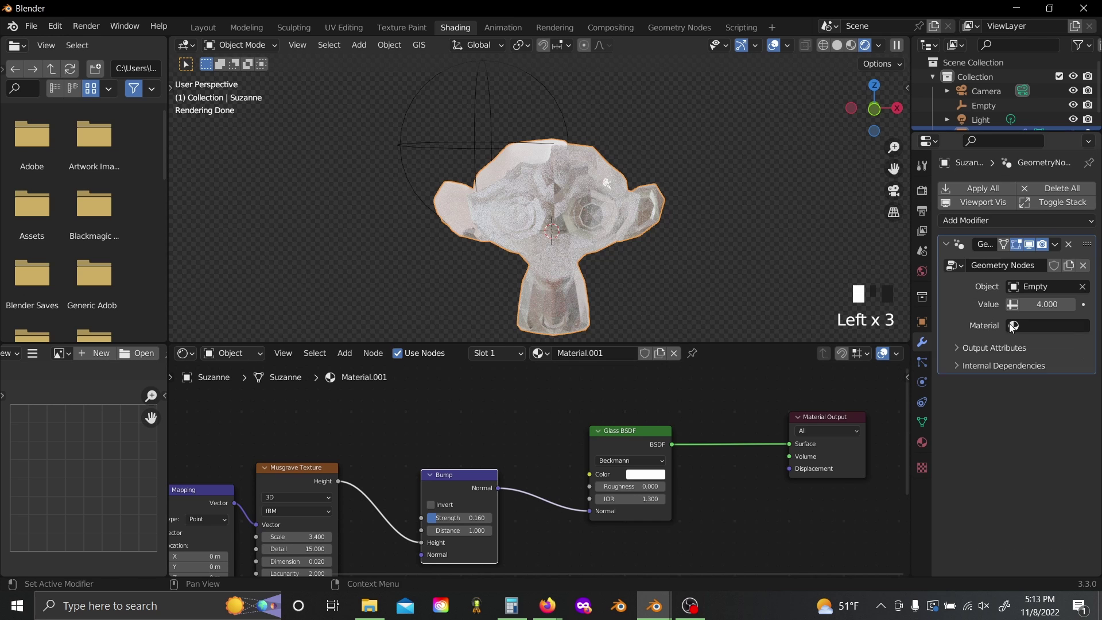
left_click(1042, 325)
left_click(1022, 370)
- Switch the monkey's slot to Material and give its Principled BSDF a near-black base color, metallic 1.000, specular 0.653 and roughness 0.402
left_click(538, 353)
left_click(559, 387)
left_click(720, 473)
left_click_drag(781, 326, 781, 374)
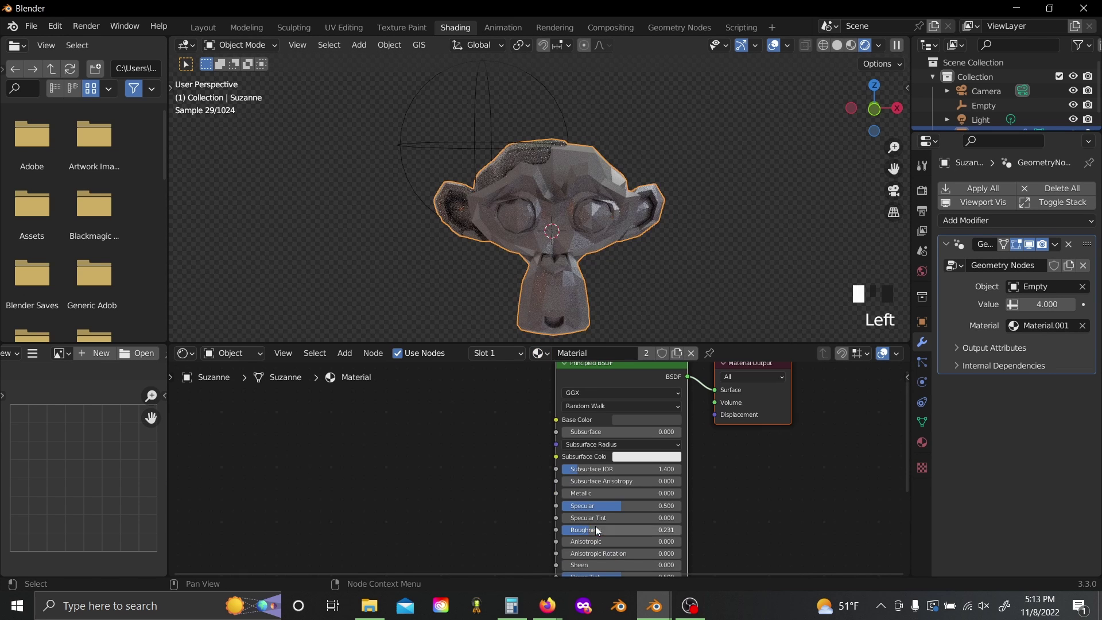
left_click(647, 419)
left_click(659, 310)
left_click_drag(616, 504, 649, 505)
left_click(679, 268)
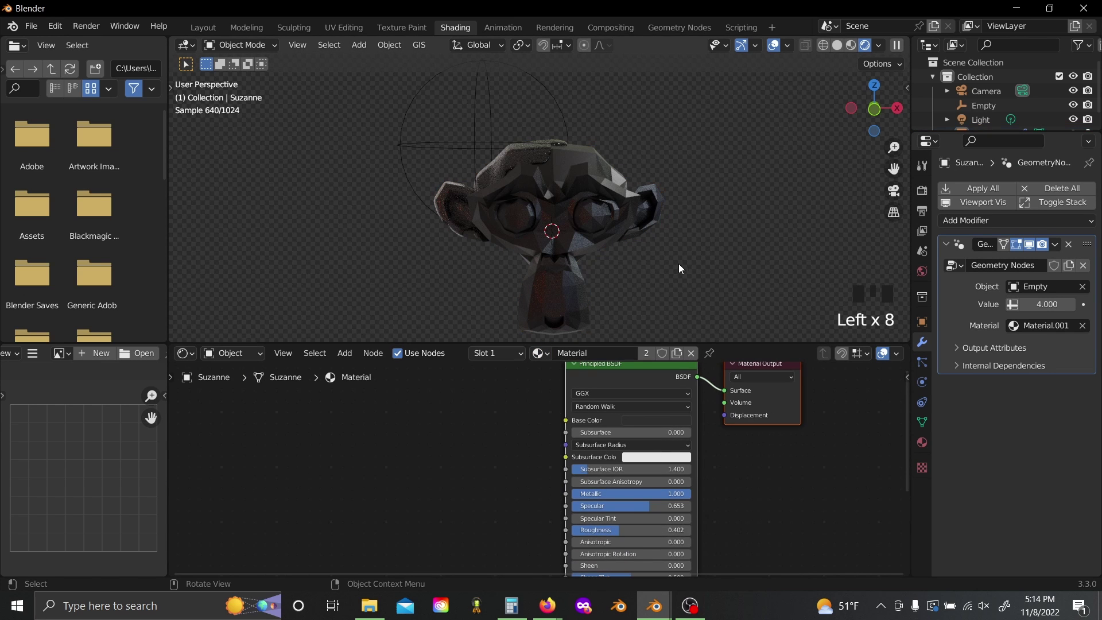
- Scale the sphere empty up to about 2.951 so that it encloses the monkey
left_click(473, 134)
key("x")
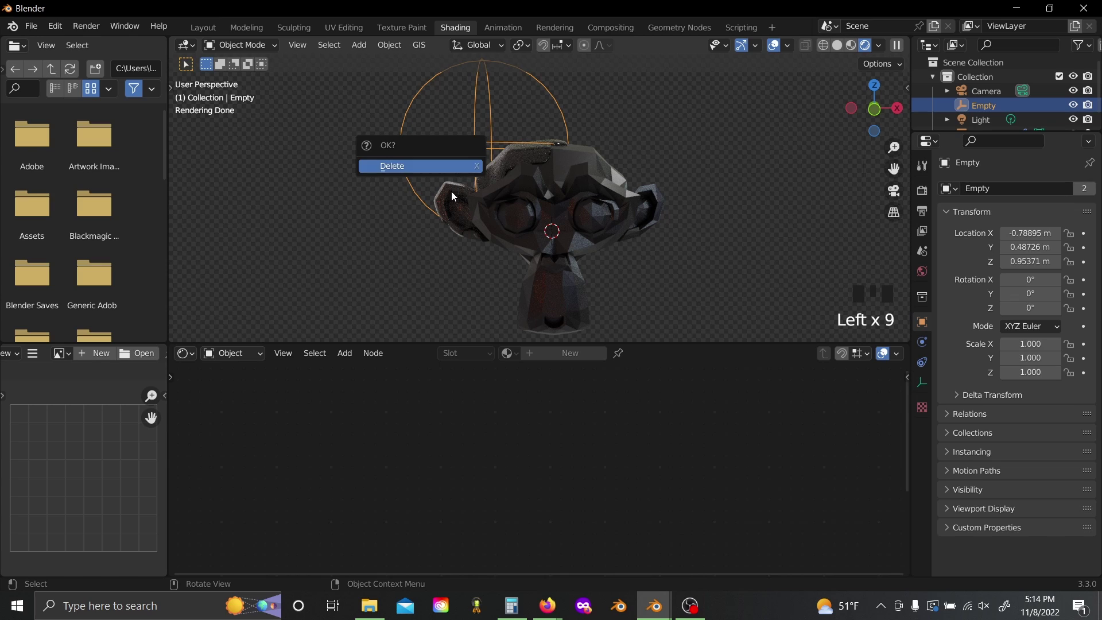
key("s")
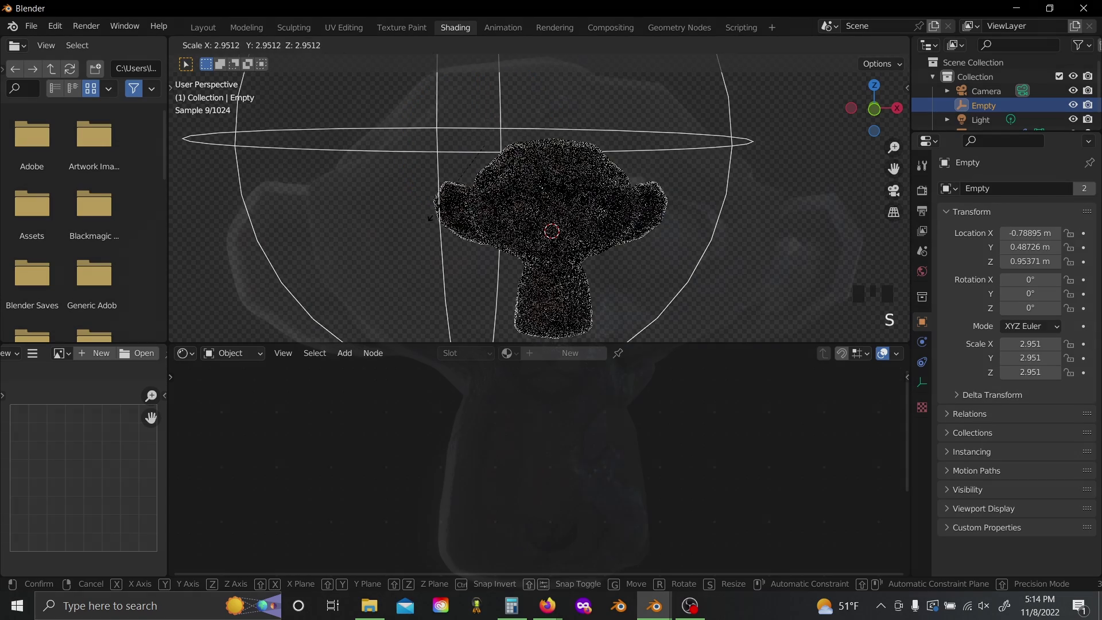